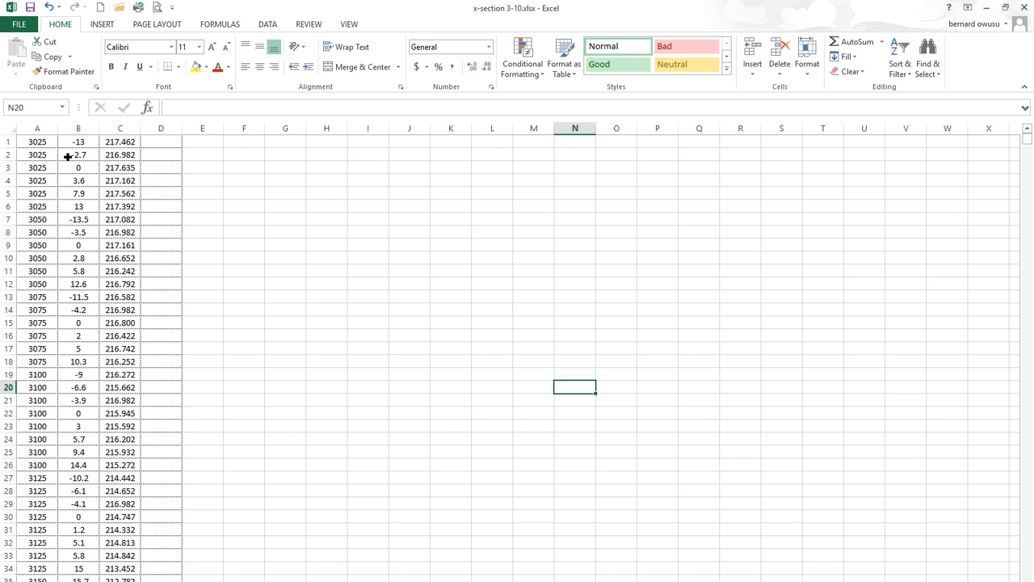
- Examine the chainage values in column A down to about row 316 for inconsistent notation
left_click(146, 183)
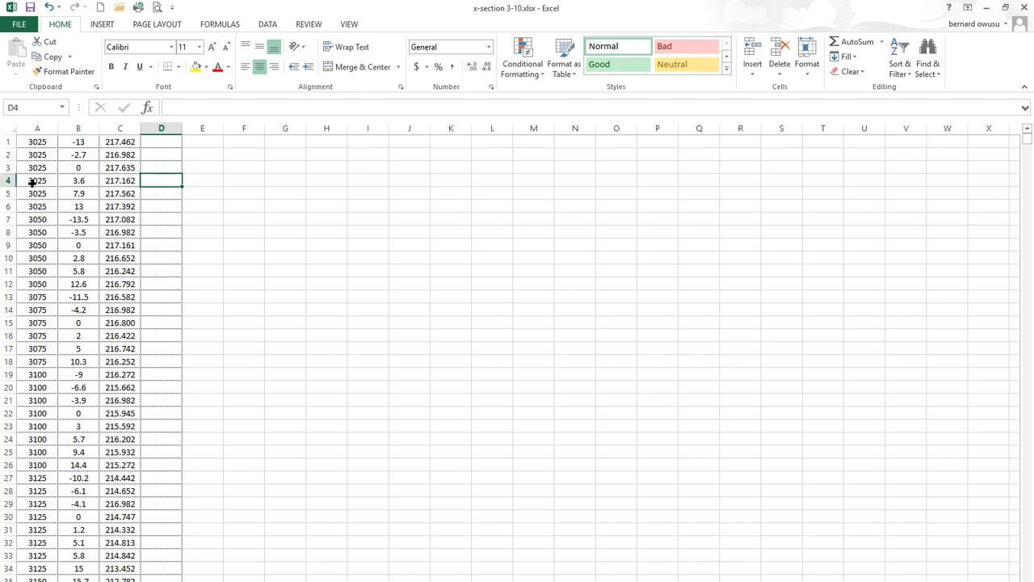
left_click(36, 286)
scroll(36, 285, "down", 6)
scroll(46, 204, "down", 11)
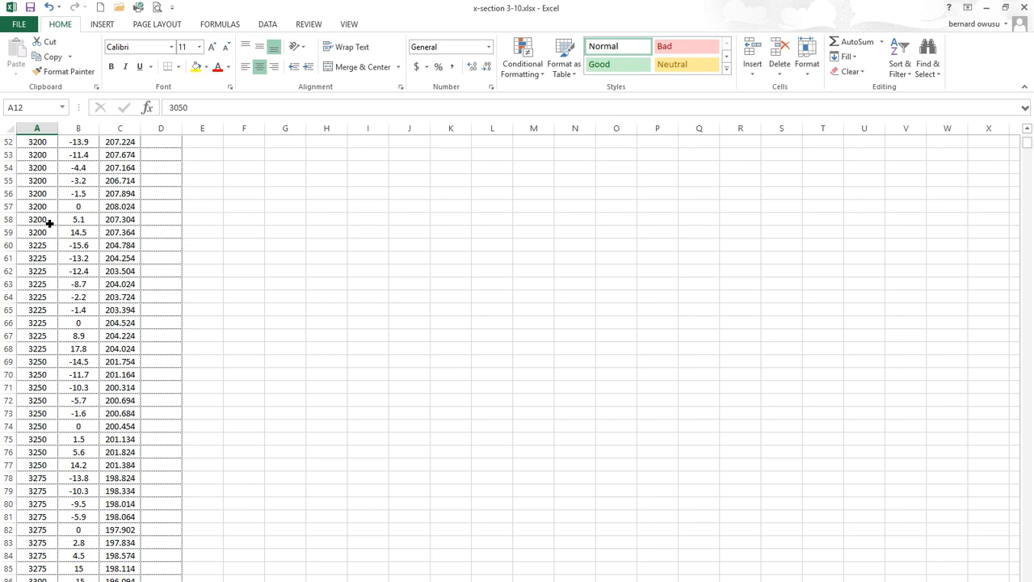
scroll(49, 223, "down", 20)
scroll(73, 324, "down", 20)
scroll(74, 445, "down", 15)
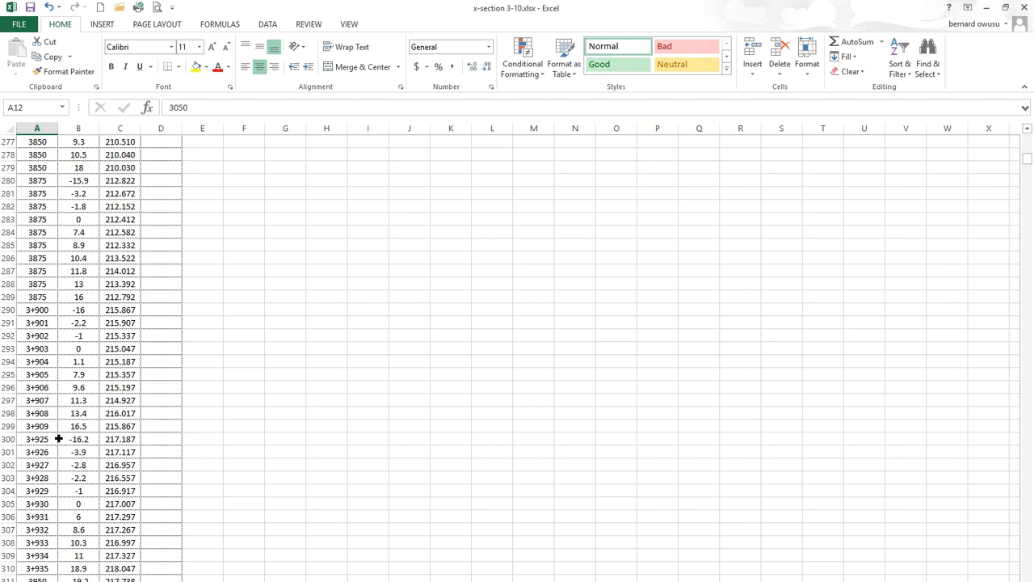
scroll(48, 357, "down", 1)
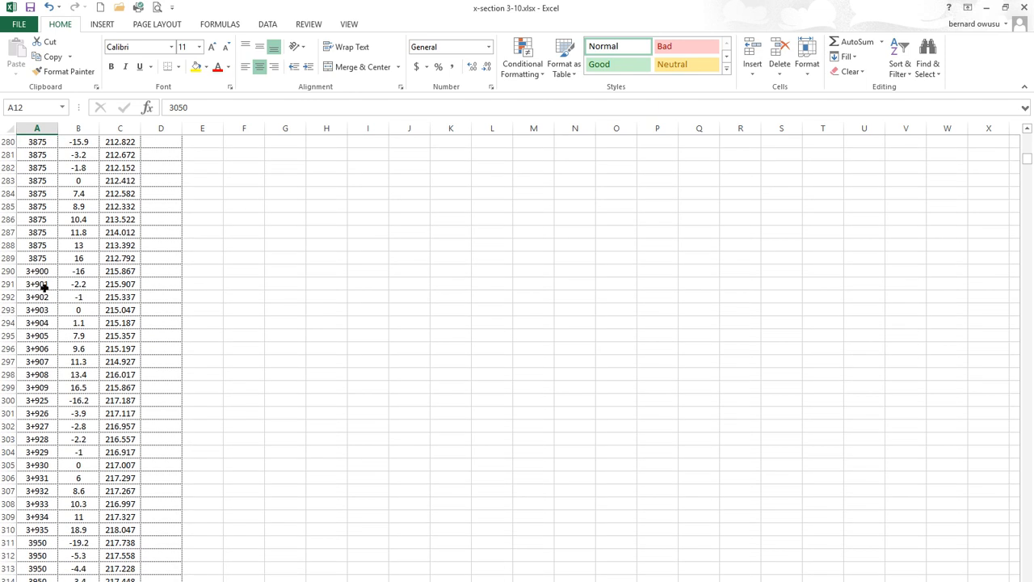
scroll(43, 287, "down", 1)
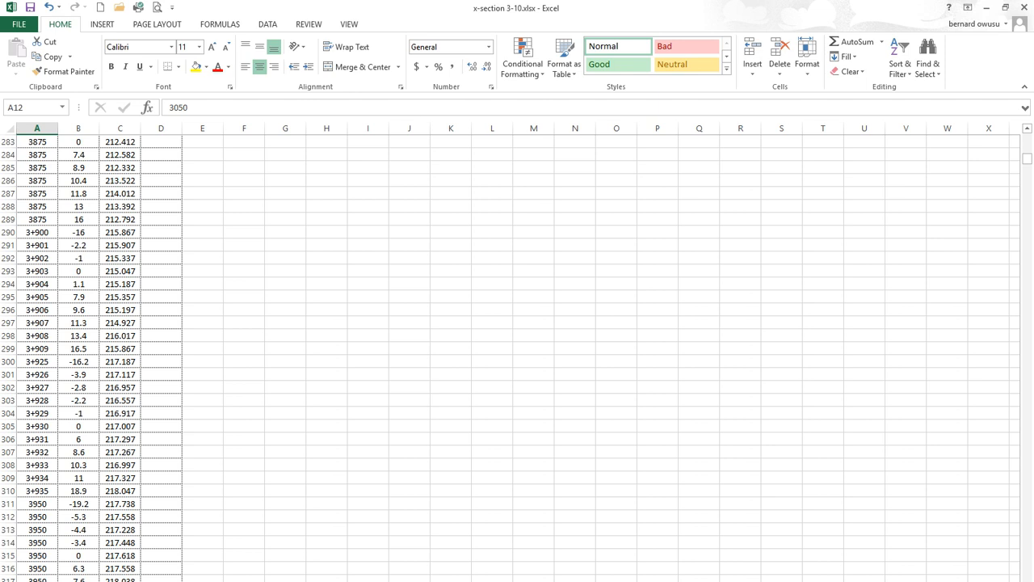
- Replace every plus sign in column A with nothing so the chainages become plain numbers
left_click(261, 297)
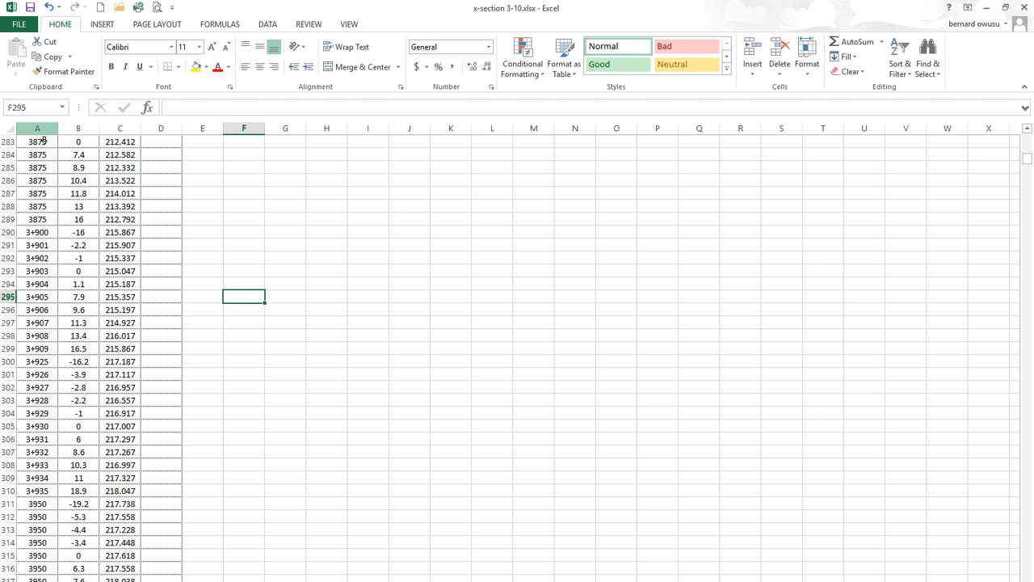
left_click(44, 140)
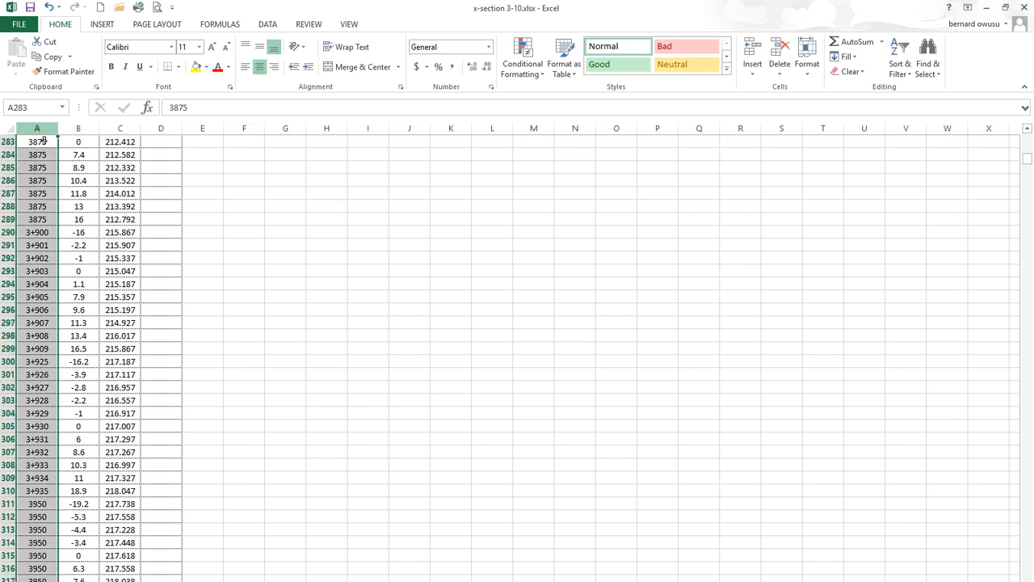
key("ctrl+f")
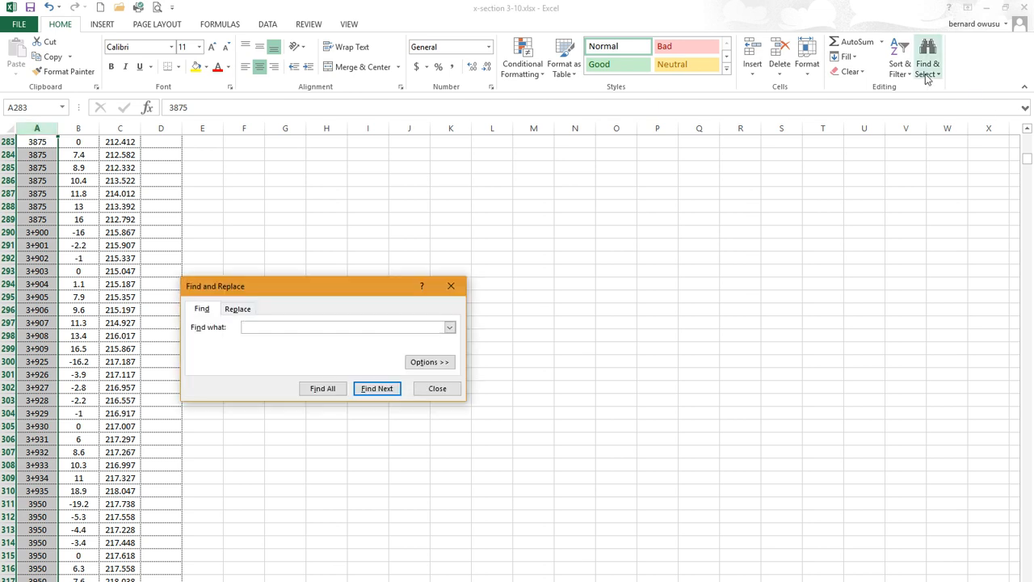
left_click_drag(345, 294, 510, 262)
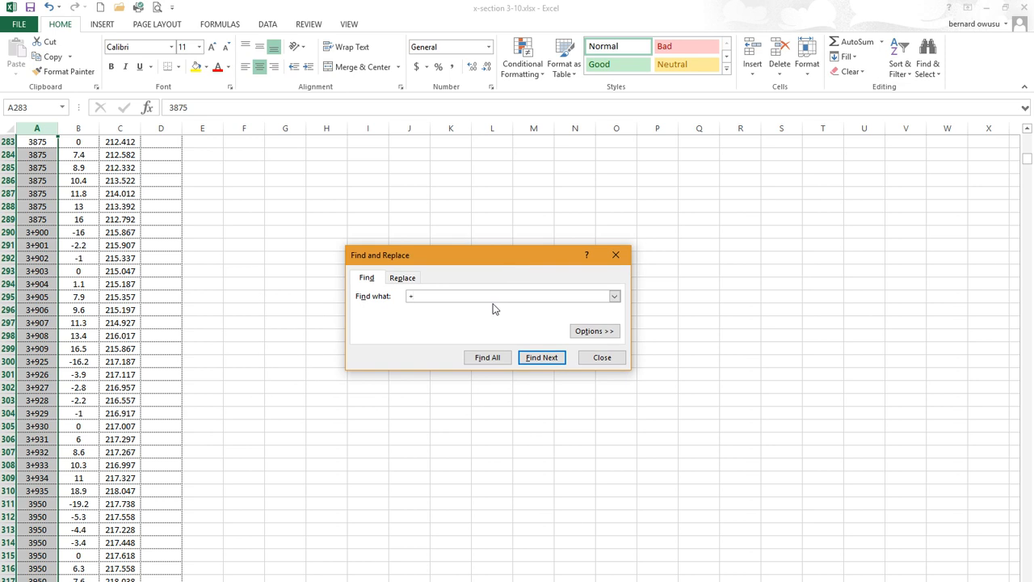
left_click(403, 278)
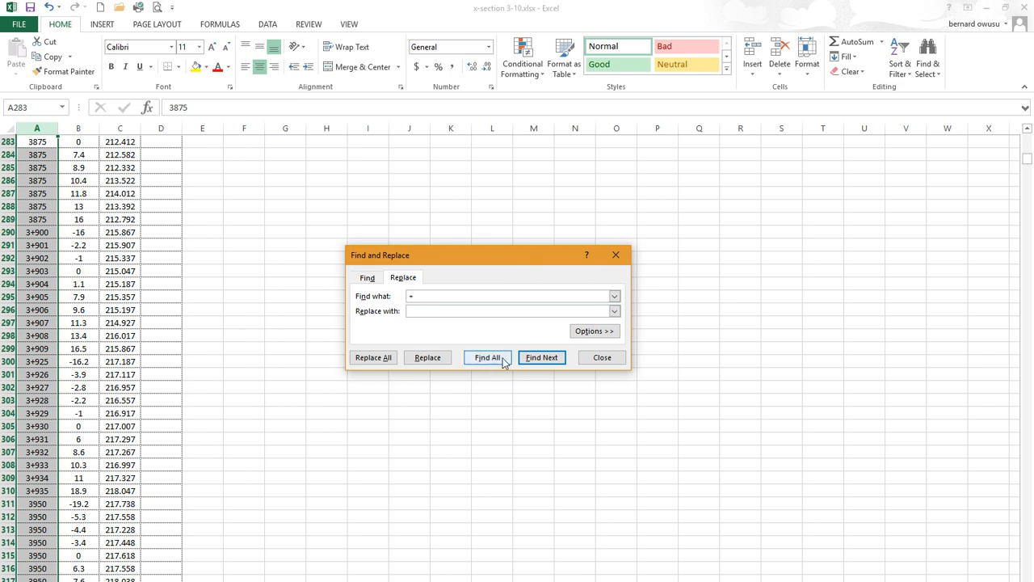
left_click(380, 361)
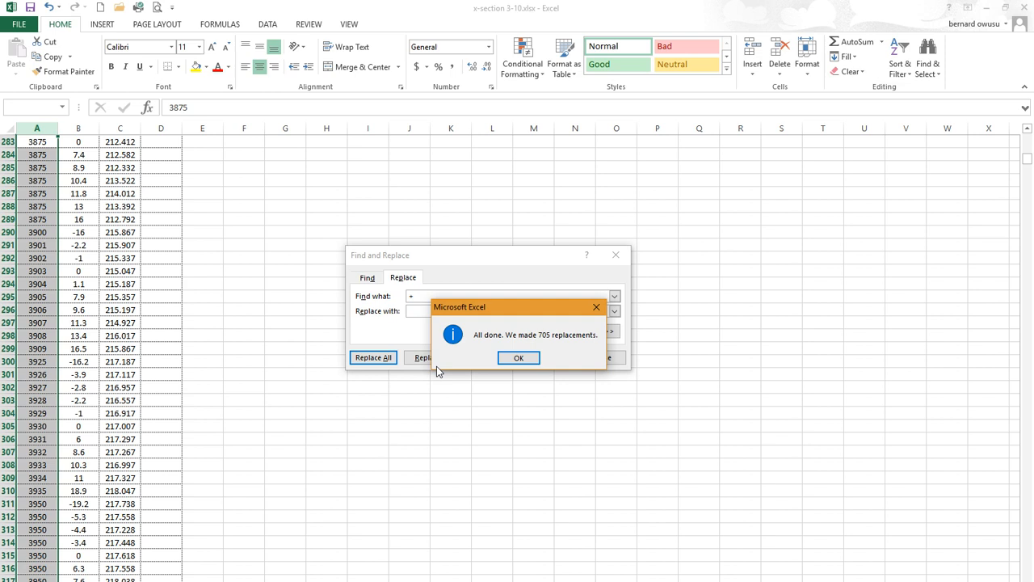
left_click(512, 358)
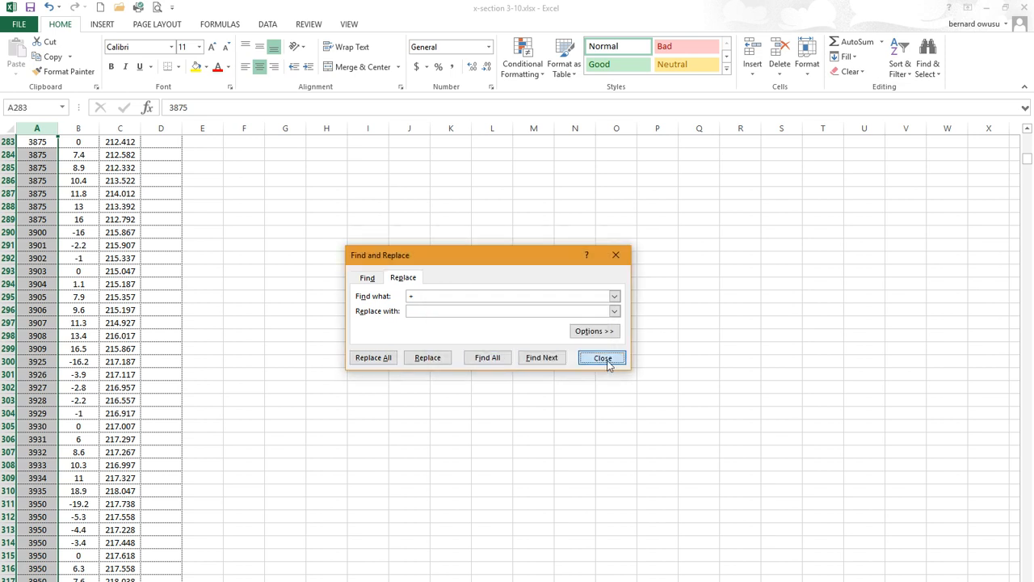
left_click(605, 360)
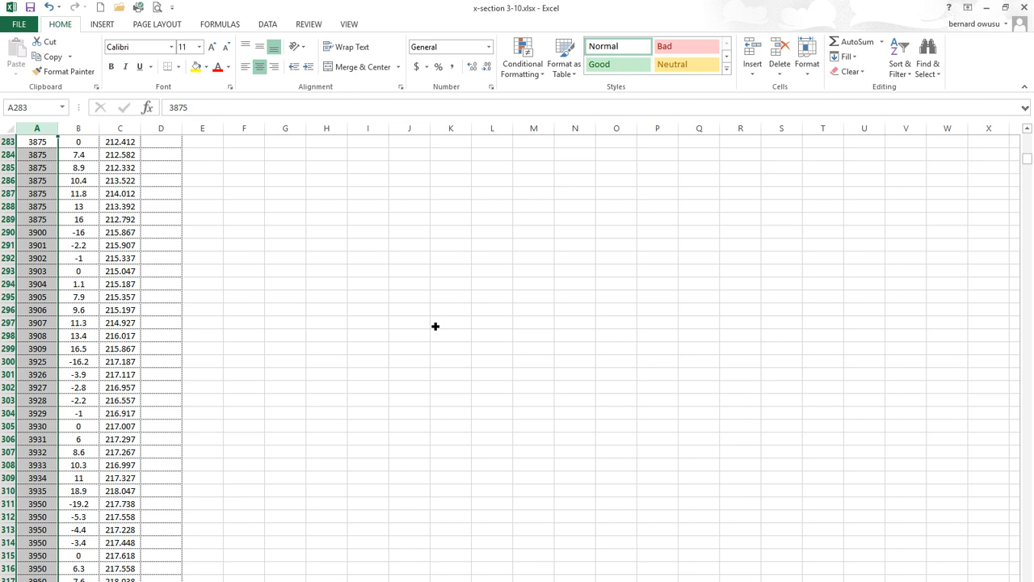
left_click(354, 344)
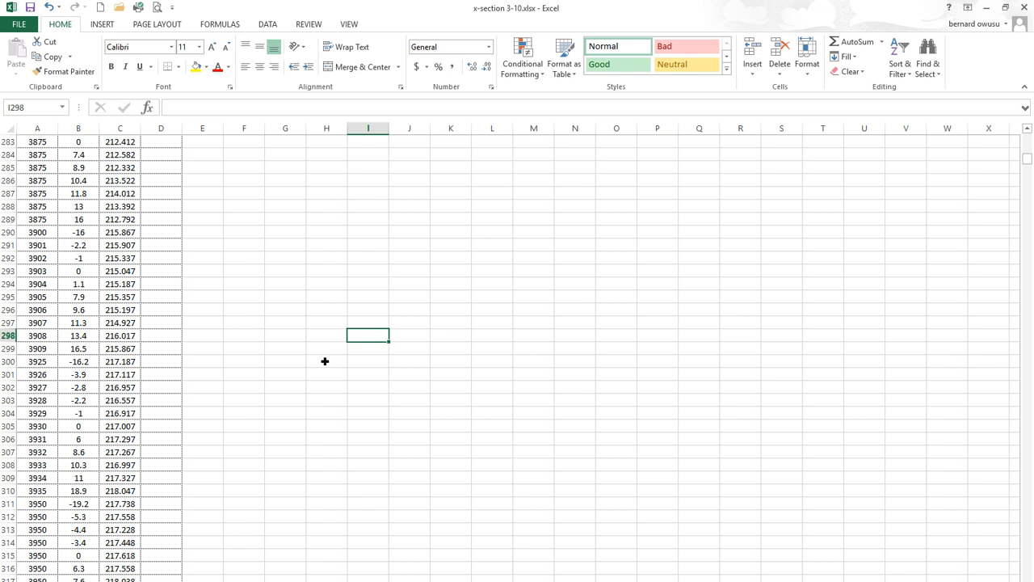
- Review the chainage, offset and elevation rows down to about row 811
left_click(314, 325)
scroll(285, 369, "down", 20)
scroll(303, 390, "down", 20)
scroll(309, 410, "down", 20)
scroll(315, 412, "down", 20)
scroll(316, 406, "down", 11)
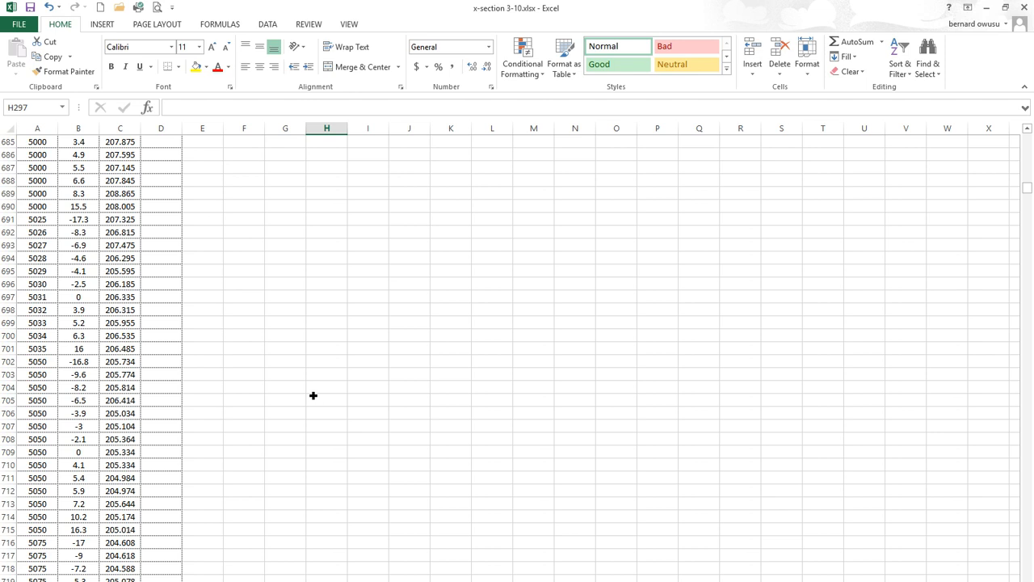
scroll(314, 394, "down", 12)
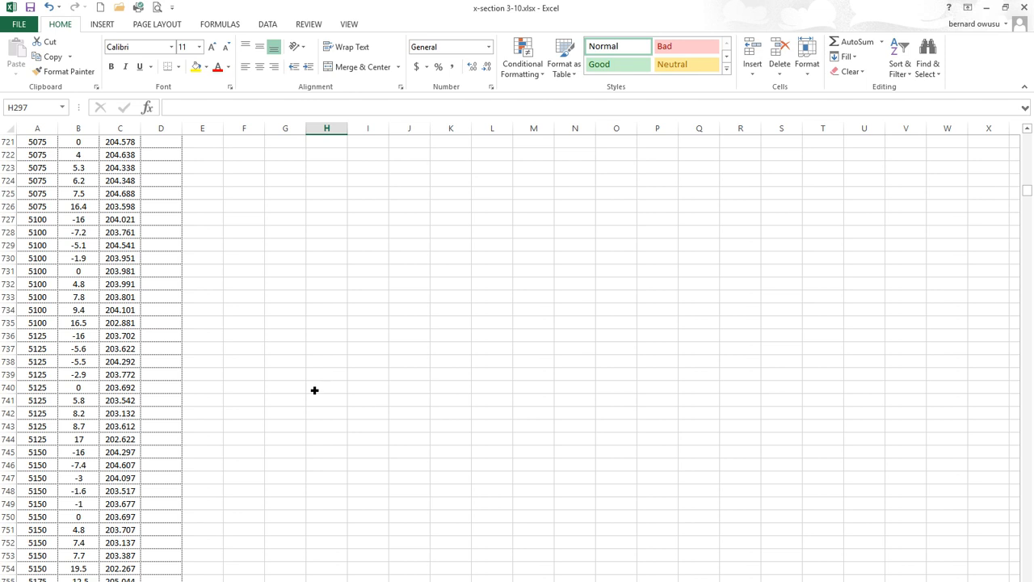
scroll(314, 393, "down", 12)
scroll(315, 401, "down", 7)
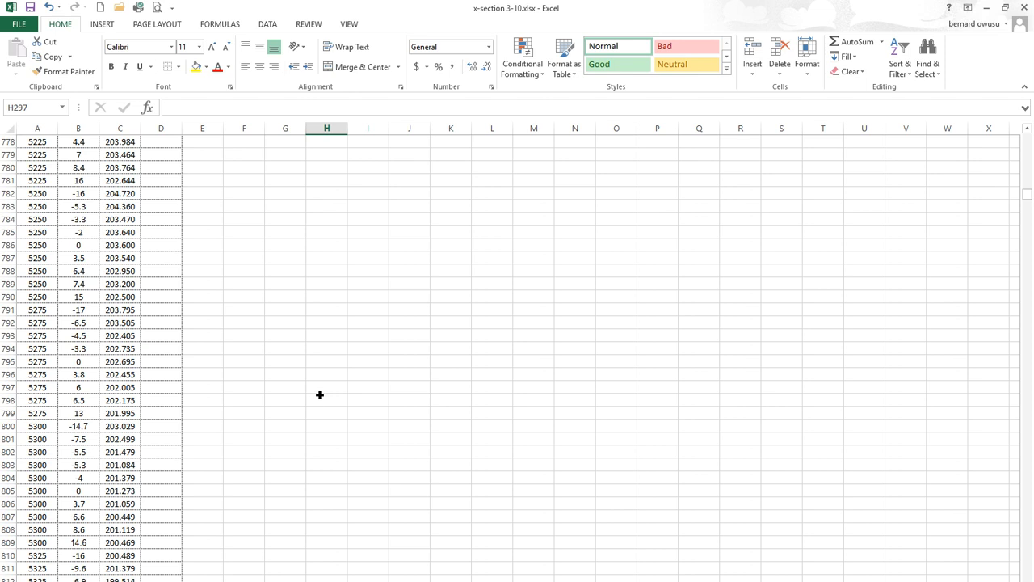
scroll(319, 392, "up", 5)
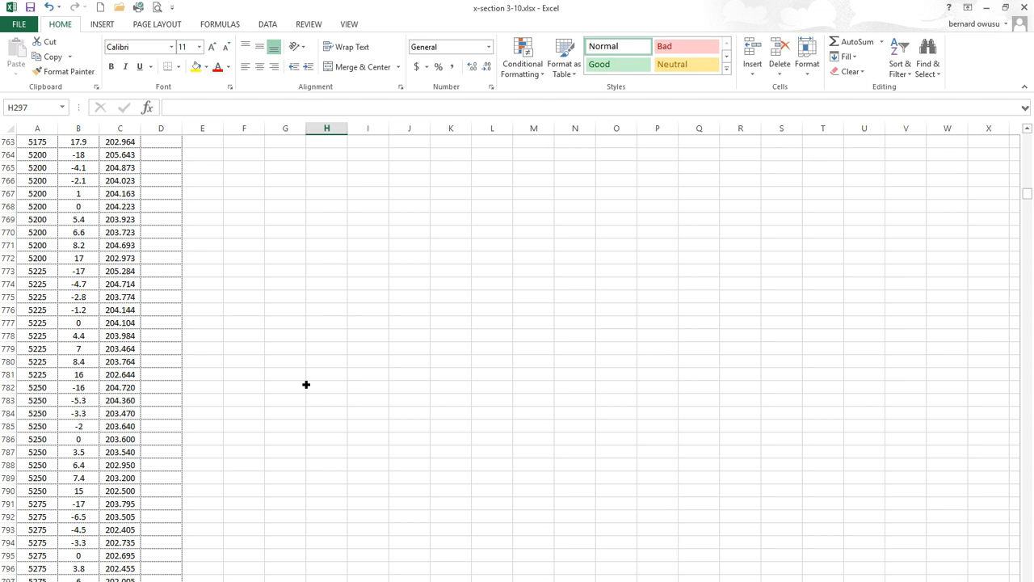
key("F12")
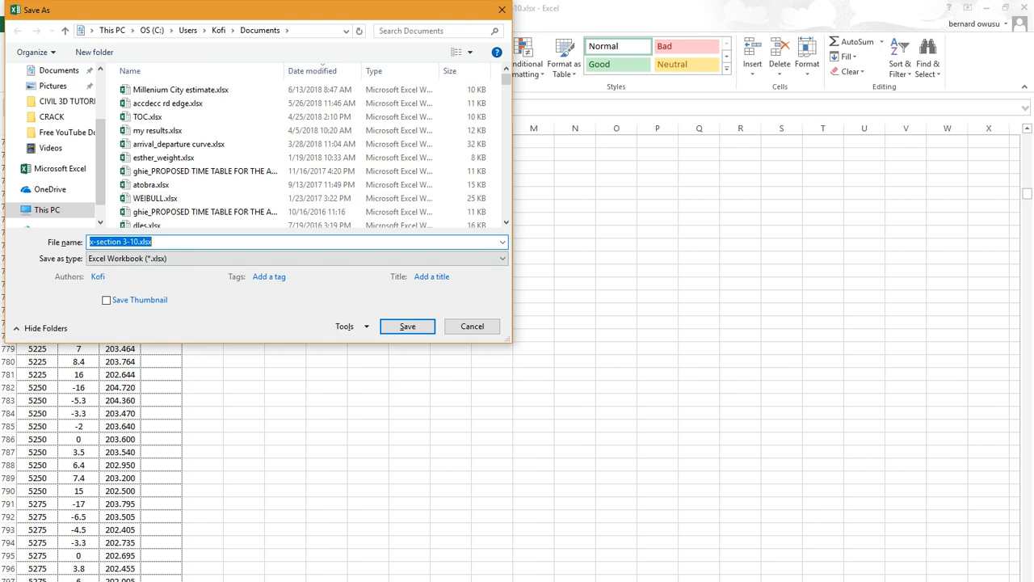
left_click_drag(278, 15, 492, 152)
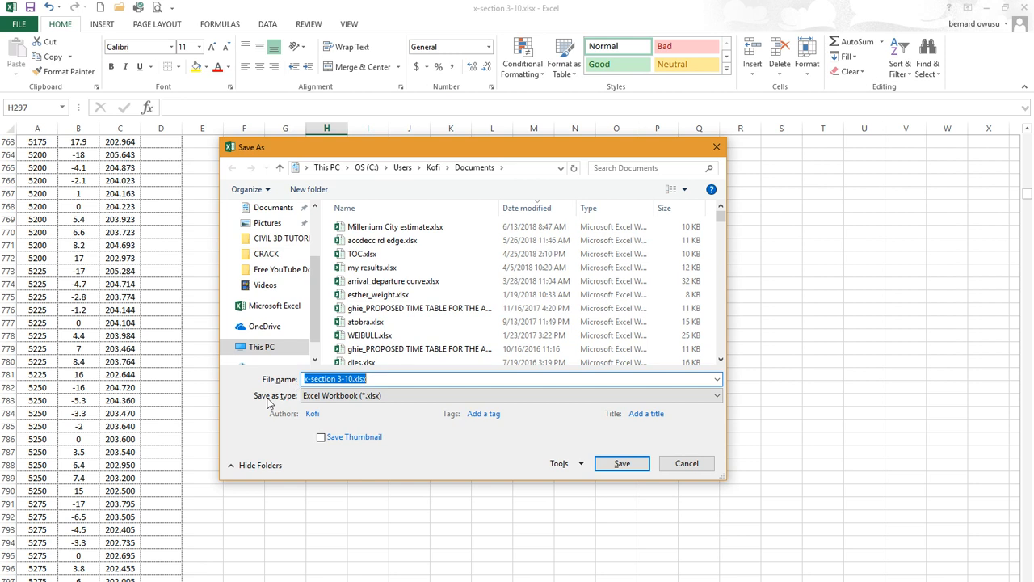
left_click(401, 403)
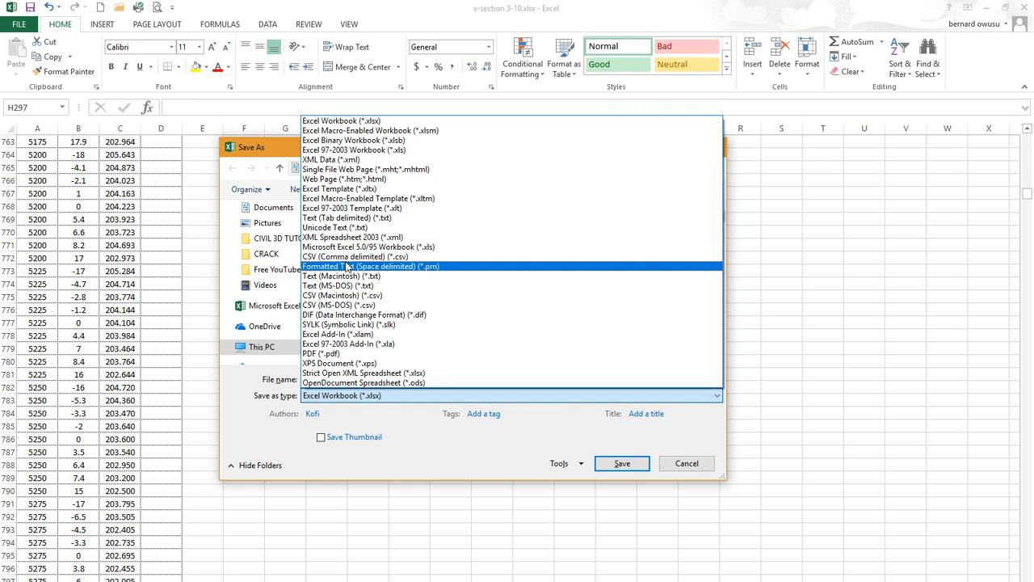
left_click(701, 467)
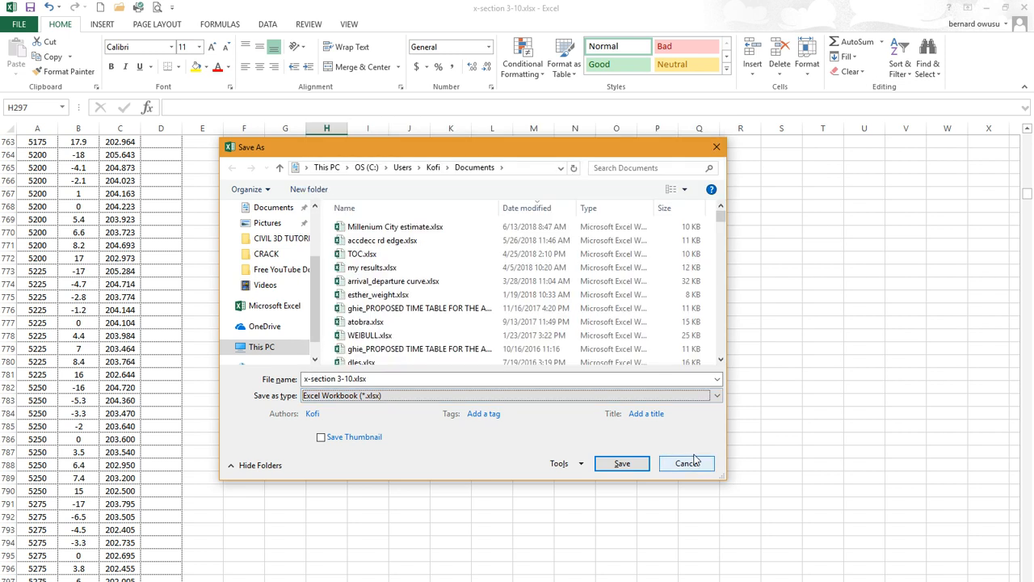
left_click(687, 464)
left_click(356, 310)
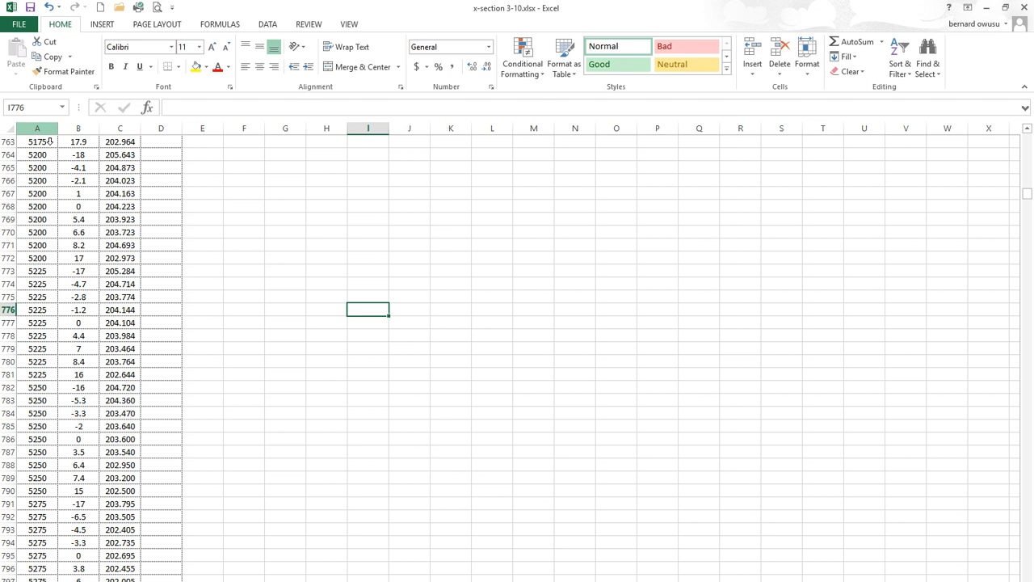
left_click(53, 133)
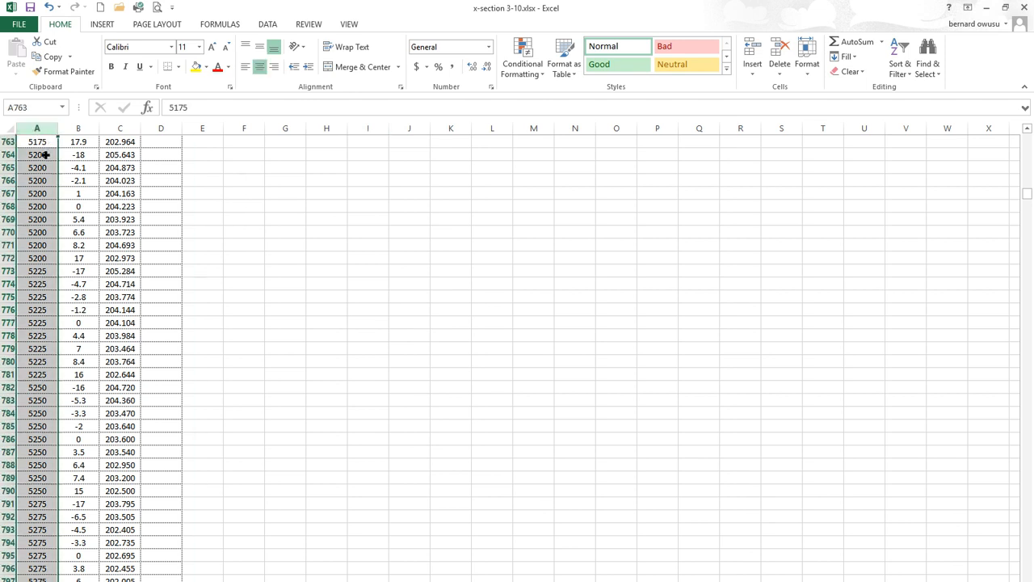
key("ctrl+f")
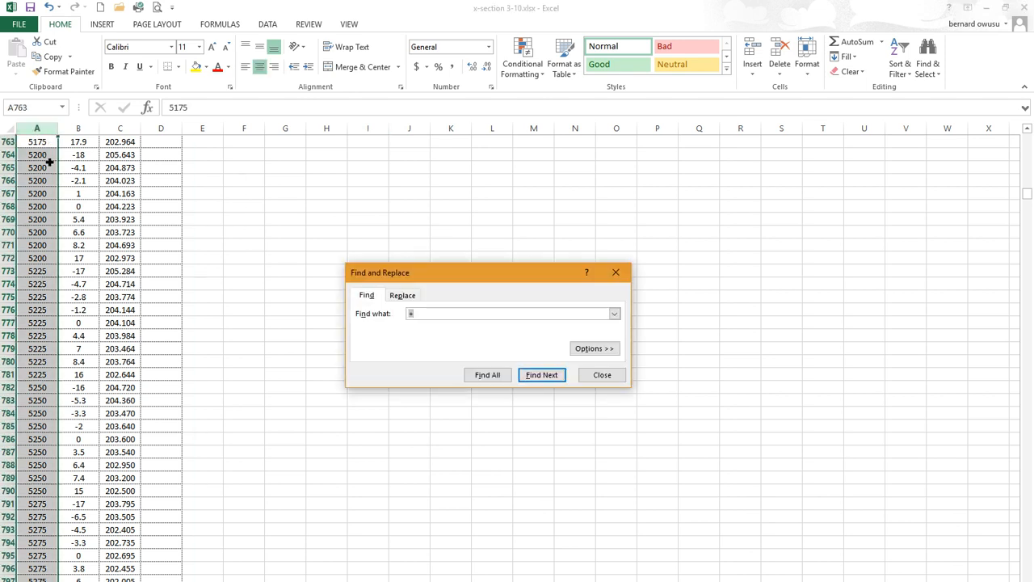
left_click(403, 296)
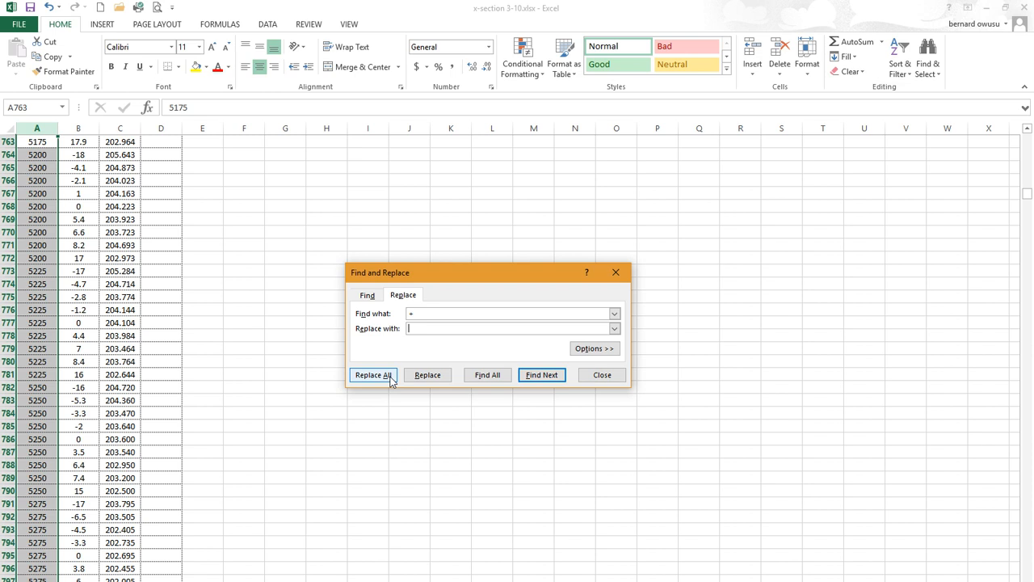
left_click(602, 375)
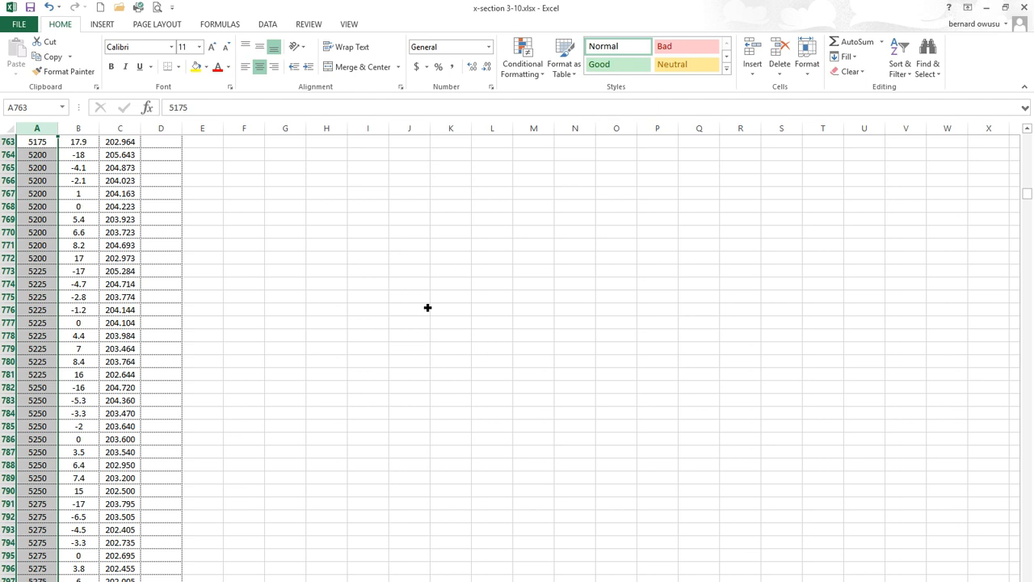
- Start saving a copy of the workbook with the file type CSV (Comma delimited)
key("F12")
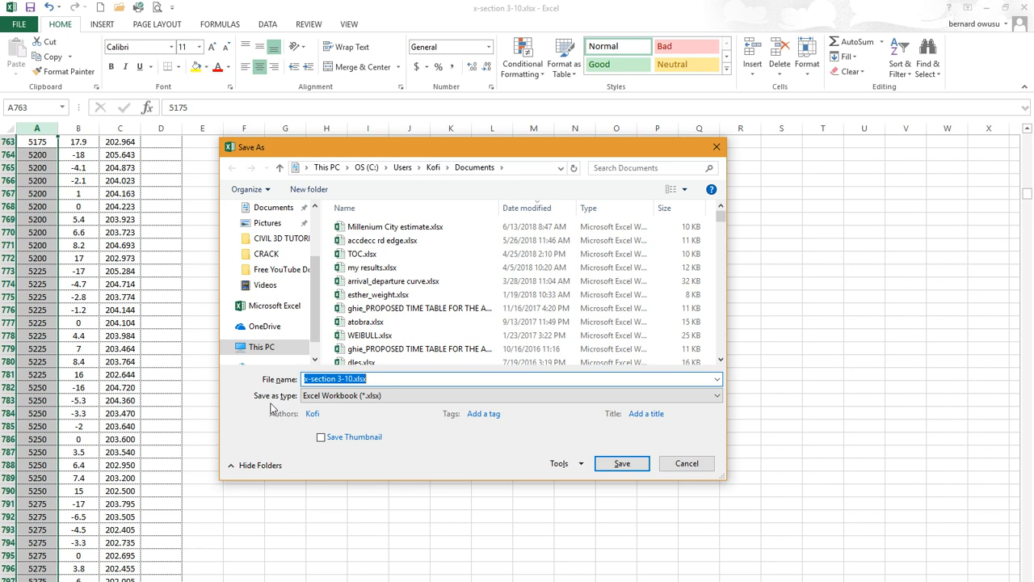
left_click(338, 398)
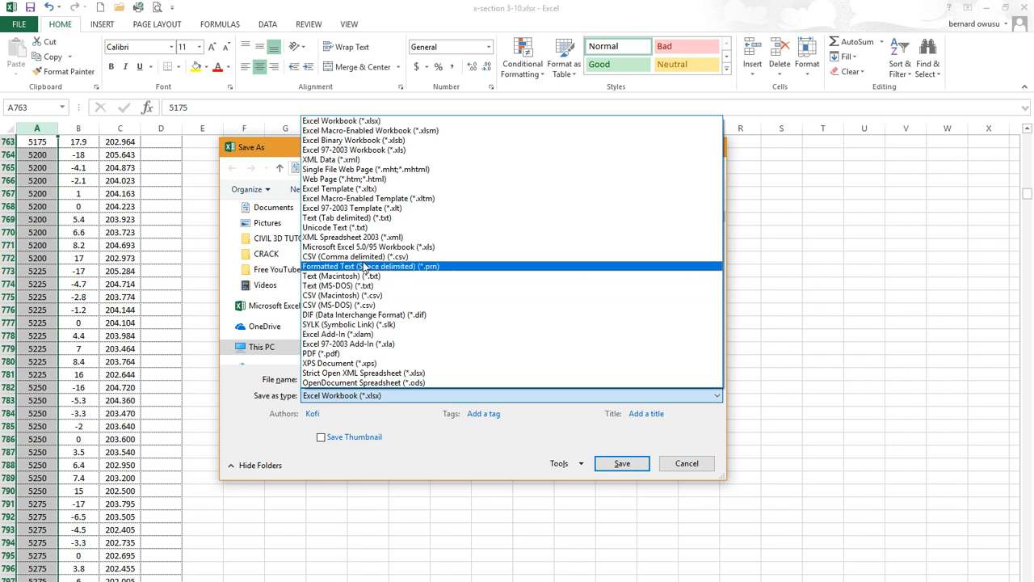
left_click(419, 257)
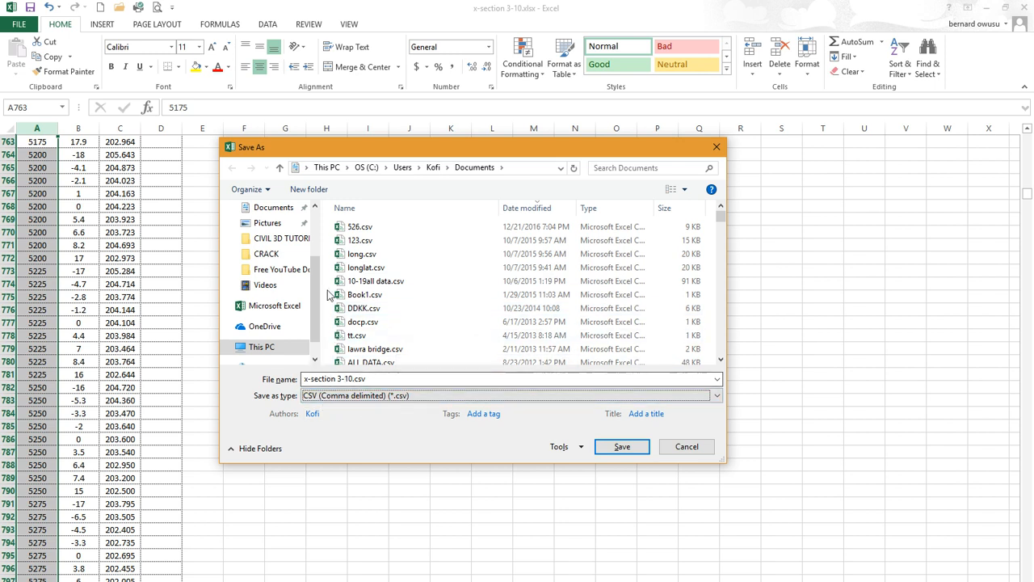
- Browse to the "design data for trainees" folder inside Documents as the save location
scroll(318, 299, "down", 1)
scroll(318, 299, "up", 2)
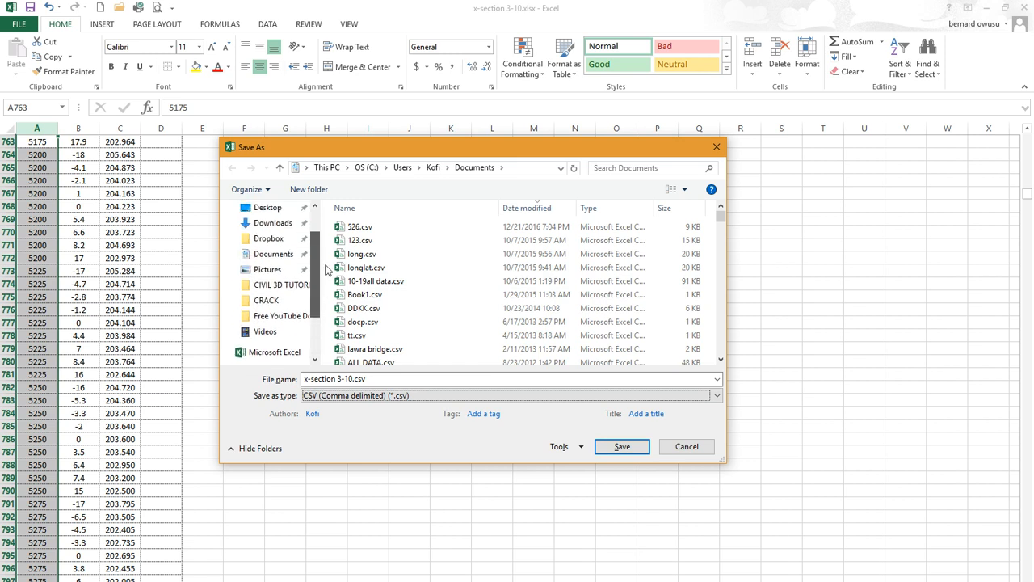
left_click(275, 256)
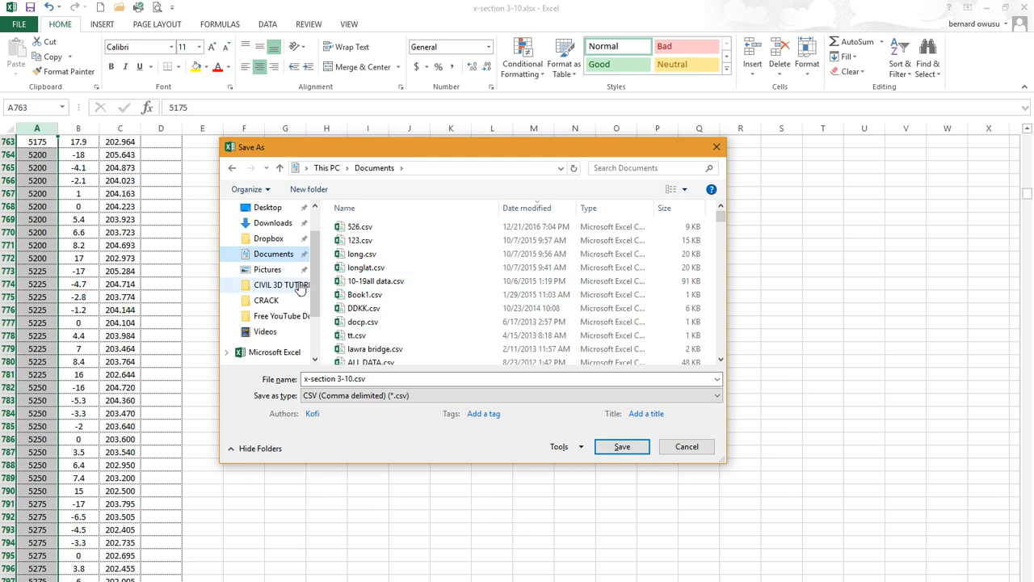
scroll(301, 289, "down", 3)
left_click(424, 292)
scroll(424, 292, "down", 5)
scroll(431, 307, "down", 5)
scroll(432, 310, "up", 4)
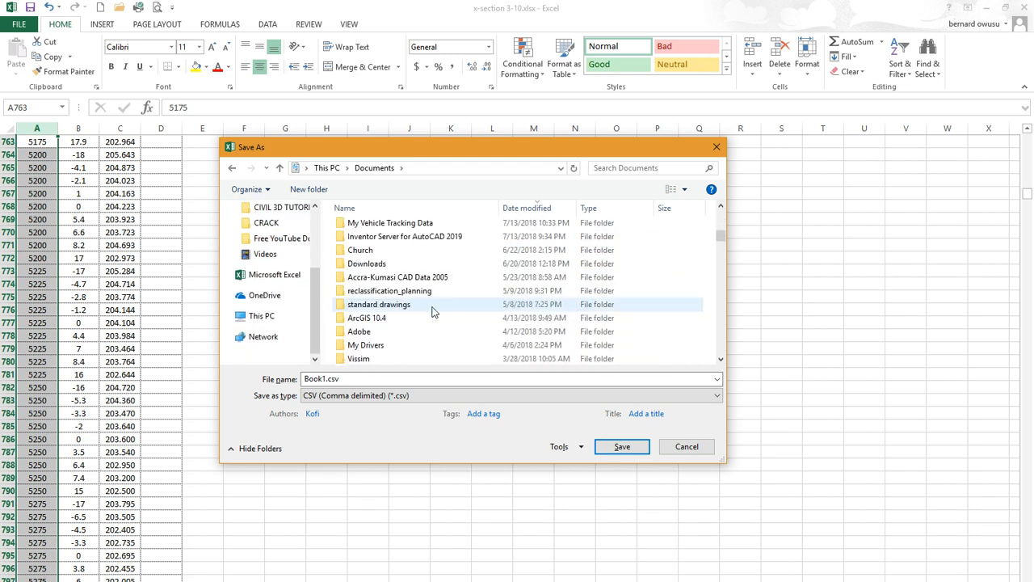
scroll(432, 312, "down", 3)
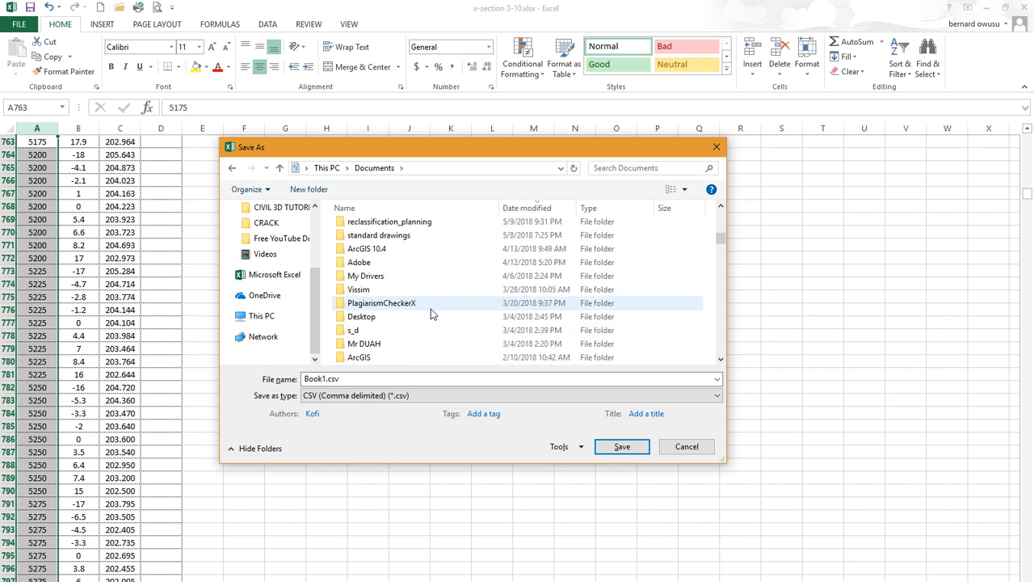
scroll(426, 316, "down", 2)
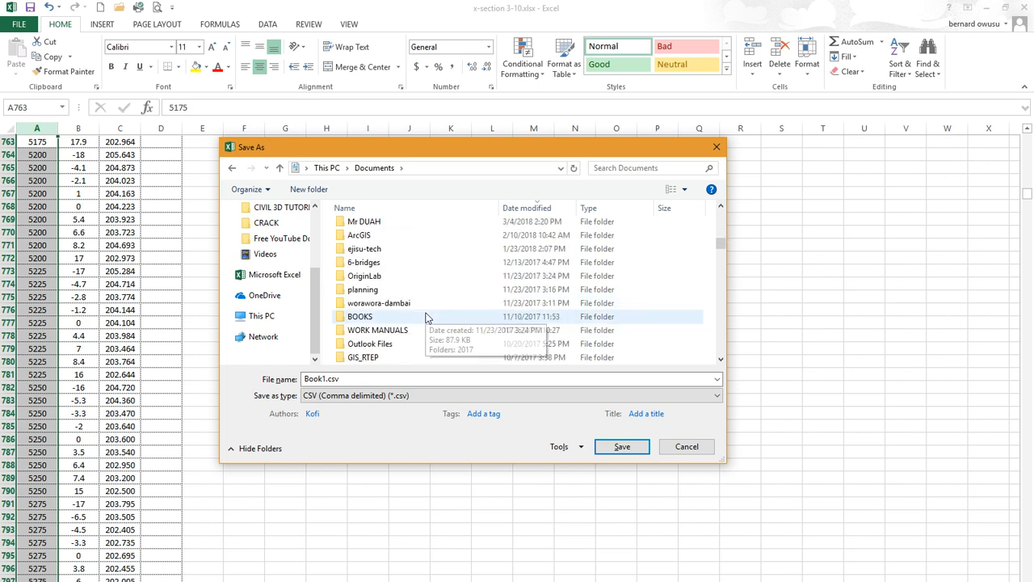
scroll(424, 317, "down", 5)
scroll(420, 318, "down", 1)
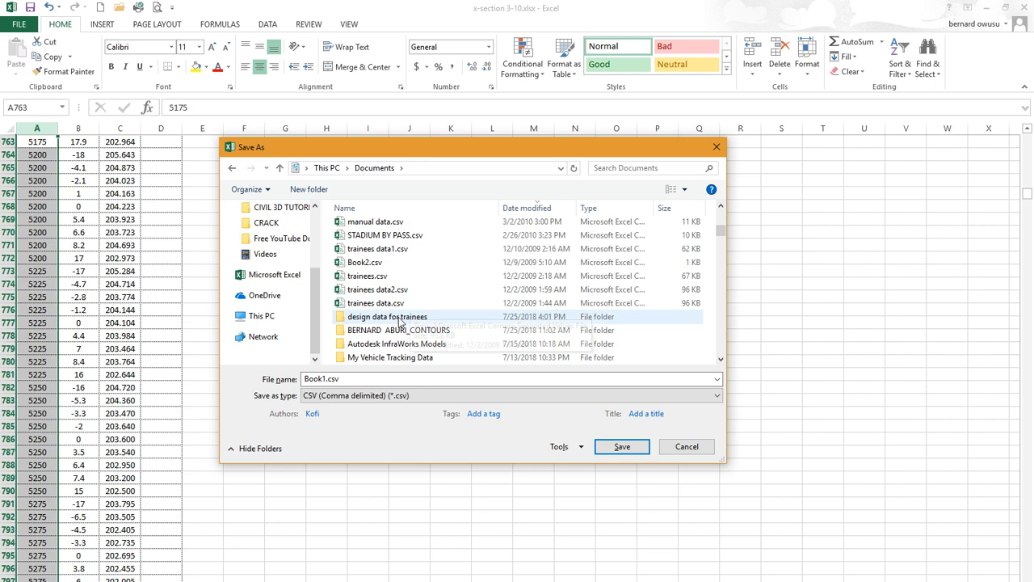
double_click(399, 315)
- Name the file ghie and save it there, keeping the CSV (Comma delimited) format
left_click(343, 383)
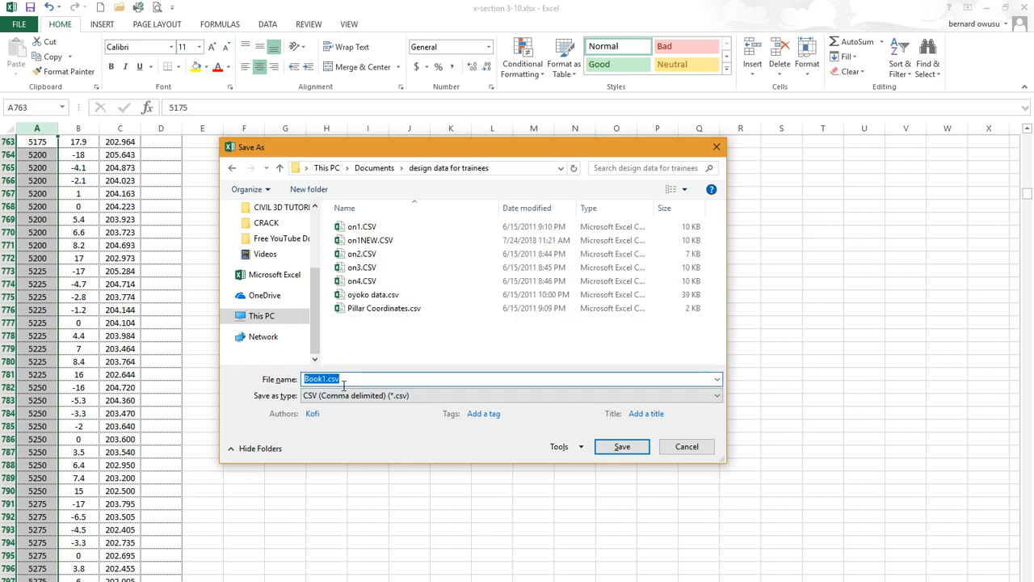
type("ghie")
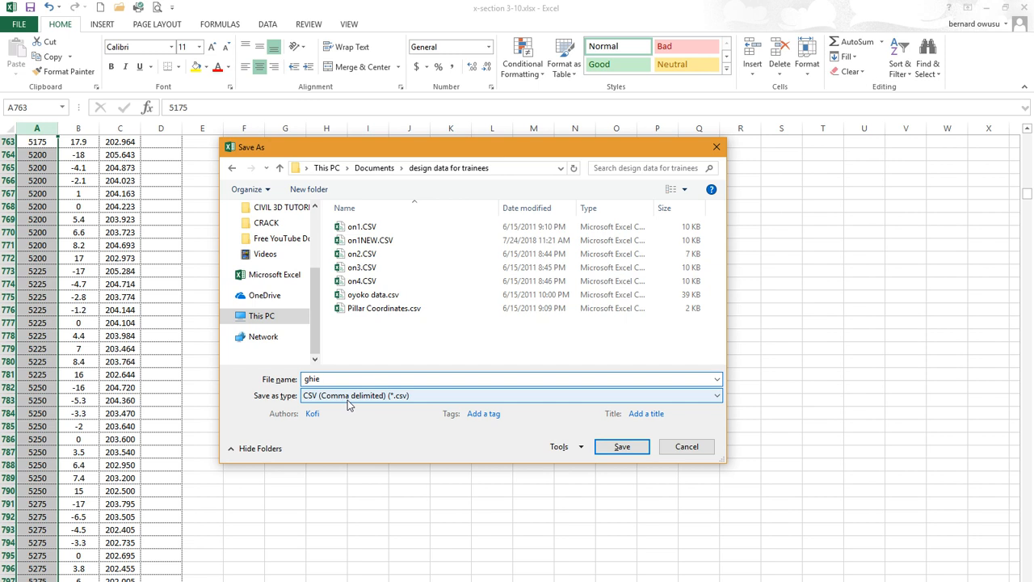
left_click(623, 447)
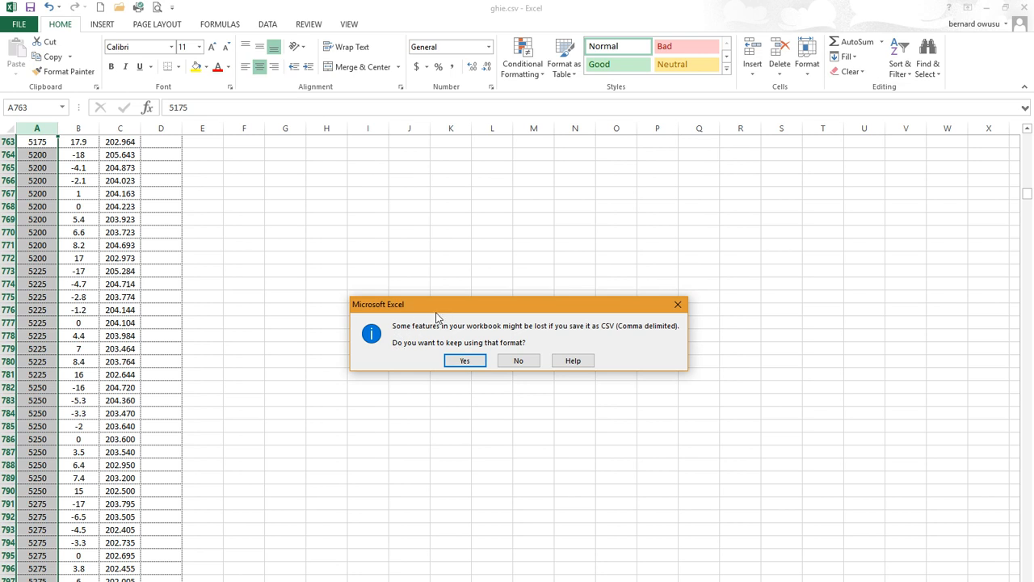
left_click(457, 362)
- Return to the first rows of the cross-section data and close ghie.csv without saving further changes
left_click(485, 284)
scroll(604, 267, "up", 6)
left_click_drag(1028, 194, 1029, 133)
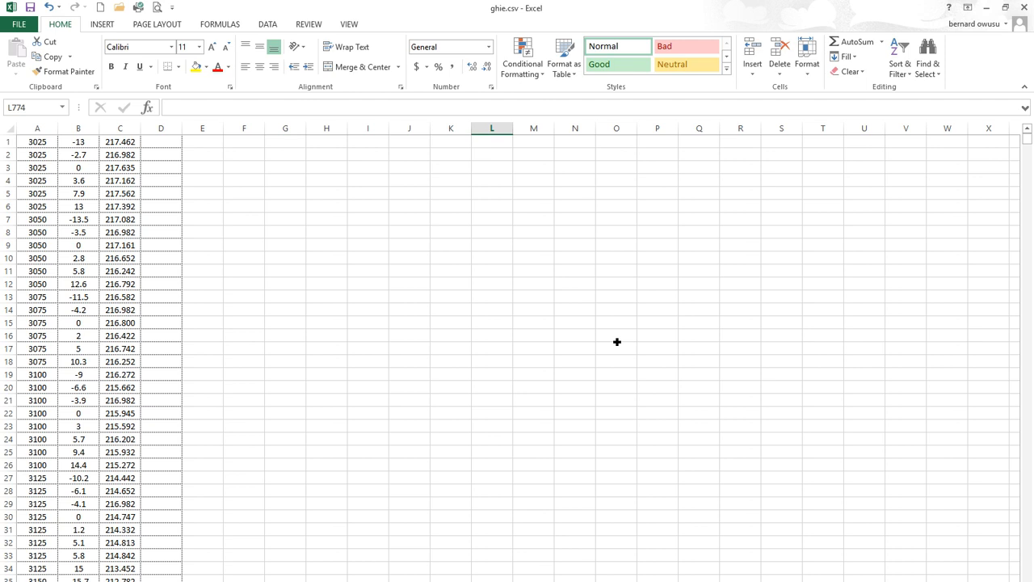
left_click(1025, 8)
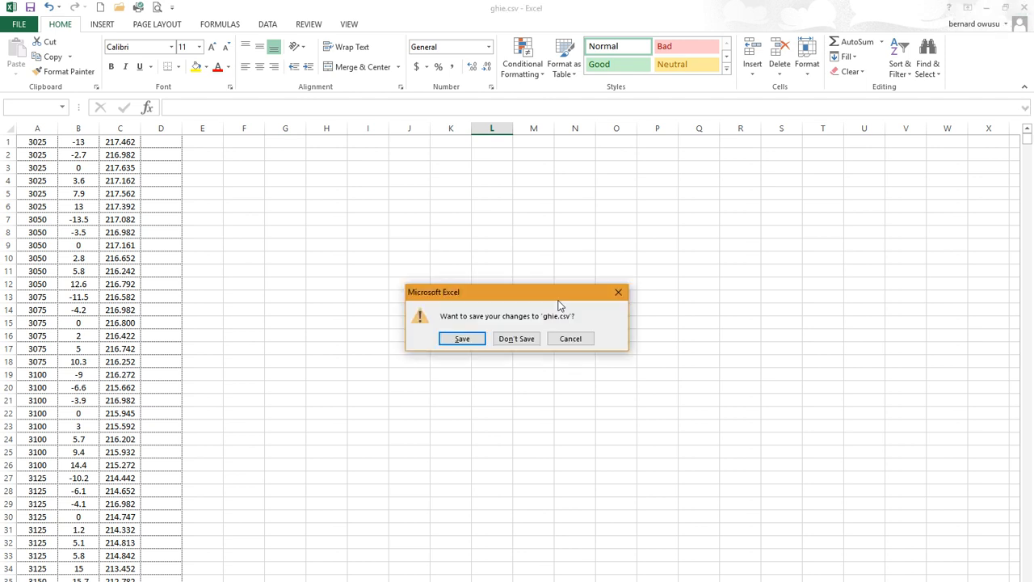
left_click(511, 339)
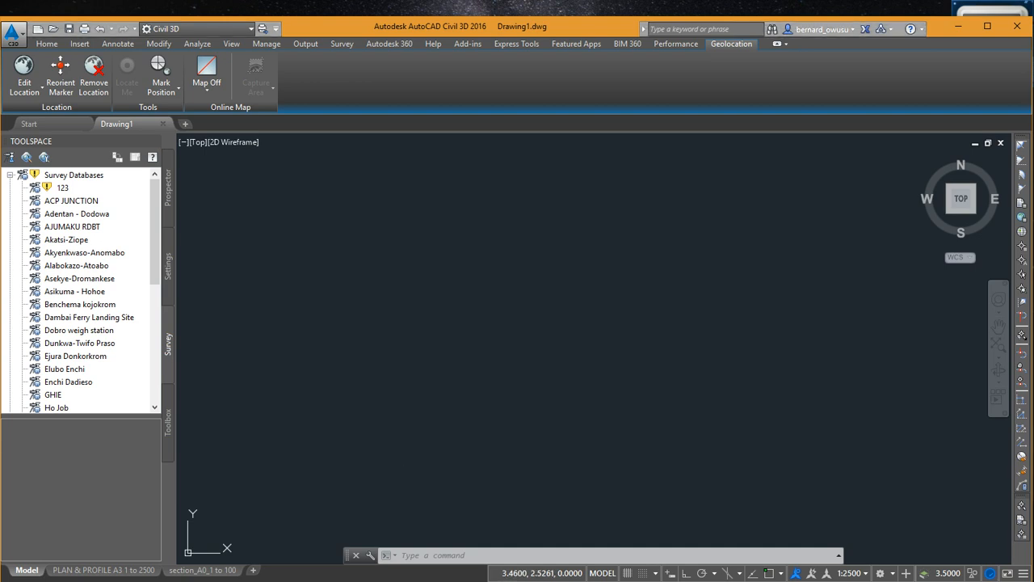
- Reopen ghie.csv from the recent files, check its data down to the last row, and return to Civil 3D
right_click(473, 581)
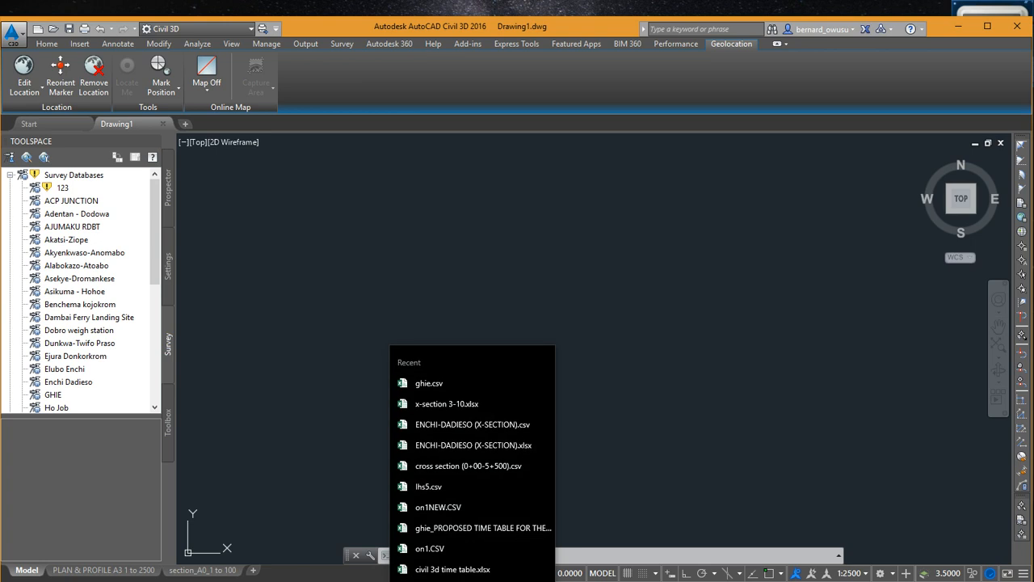
left_click(479, 388)
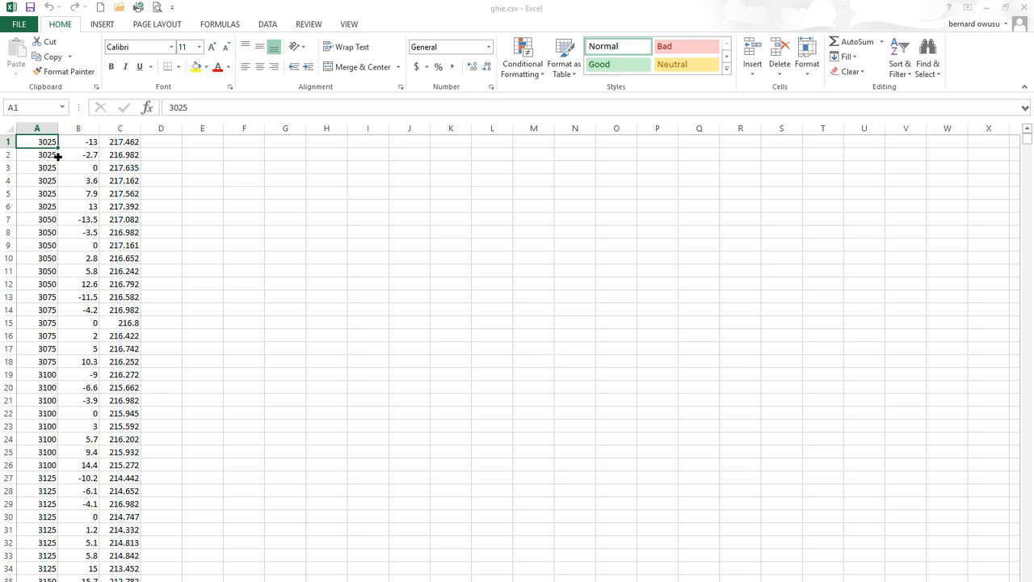
left_click_drag(1027, 141, 1029, 561)
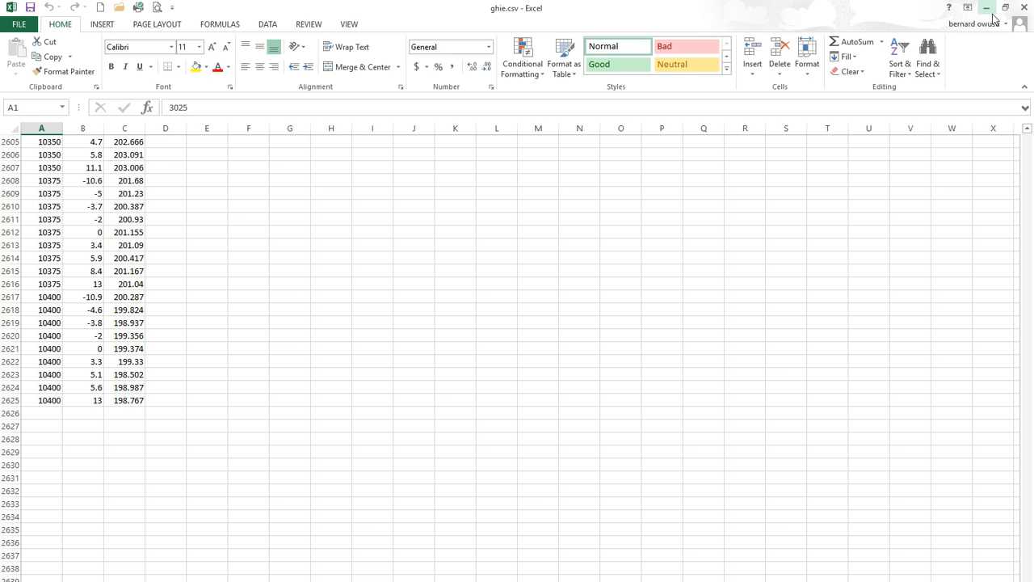
left_click(404, 427)
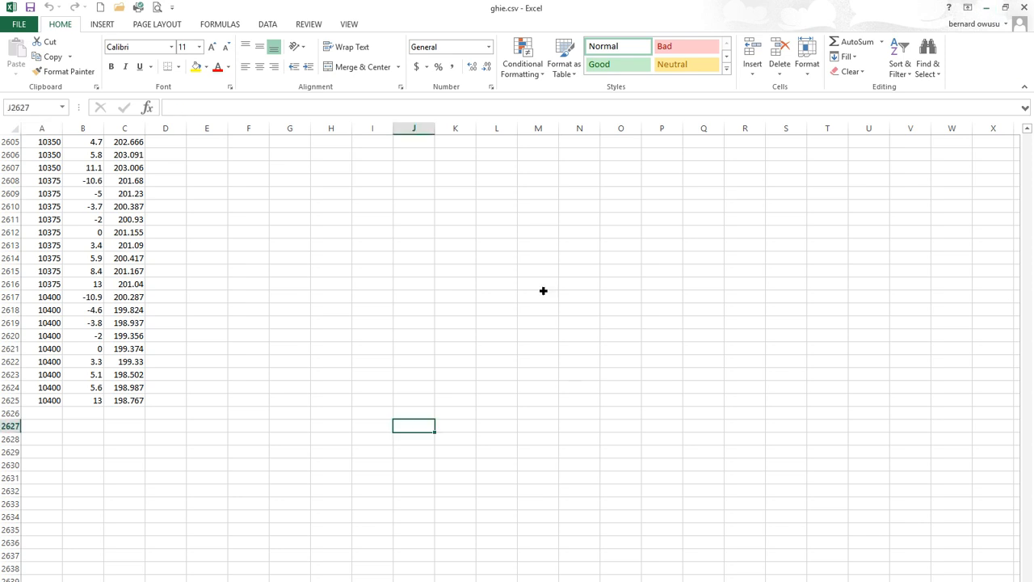
left_click(983, 7)
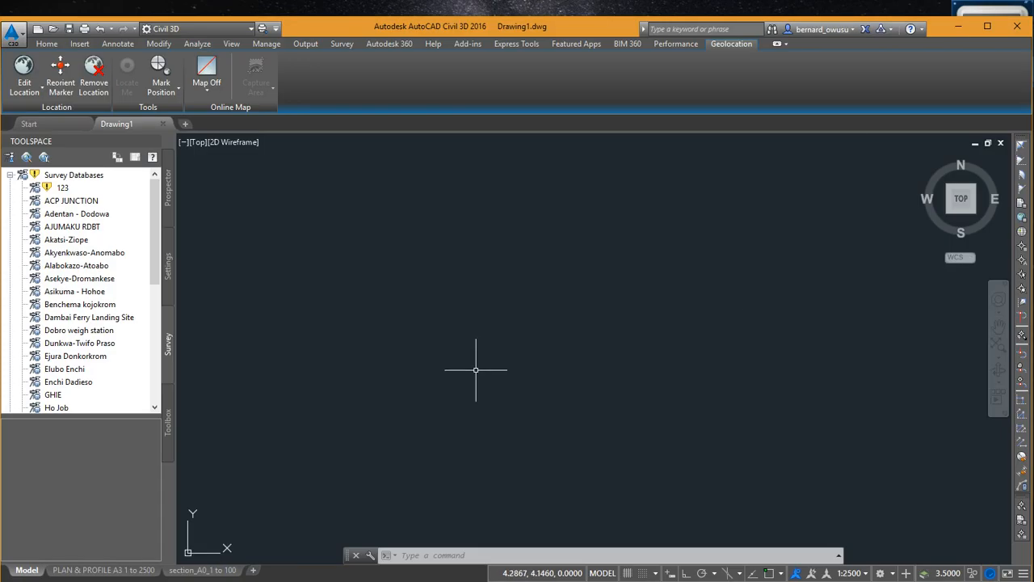
- Draw a single straight line about 33 units long, rising gently to the east from just above the origin
middle_click_drag(542, 299, 501, 331)
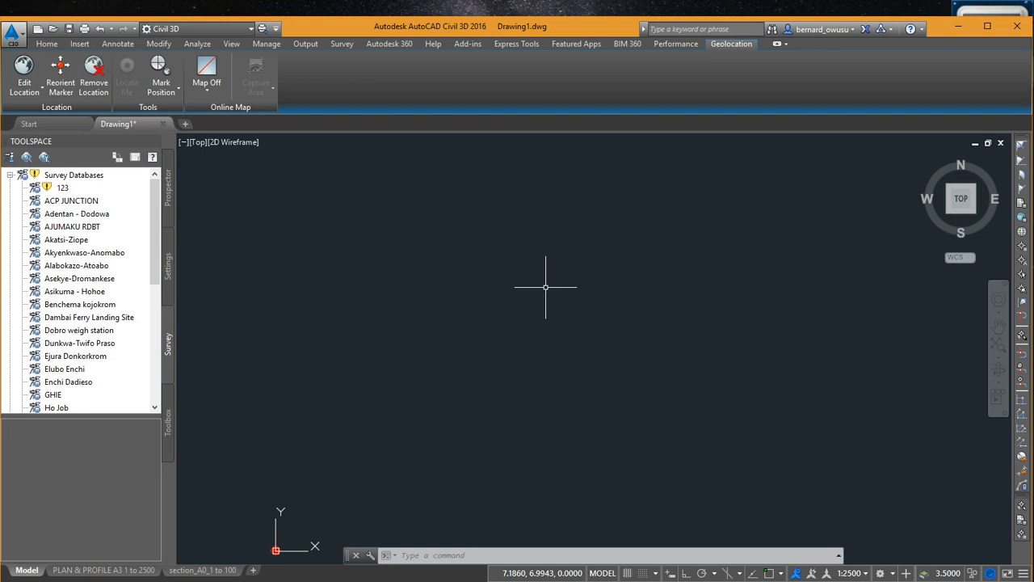
left_click(46, 45)
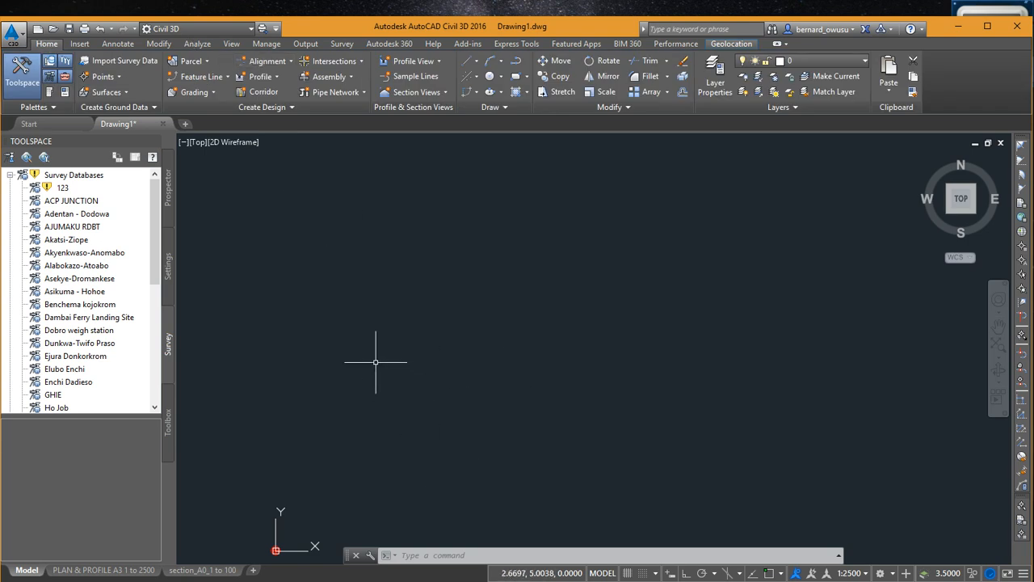
type("1")
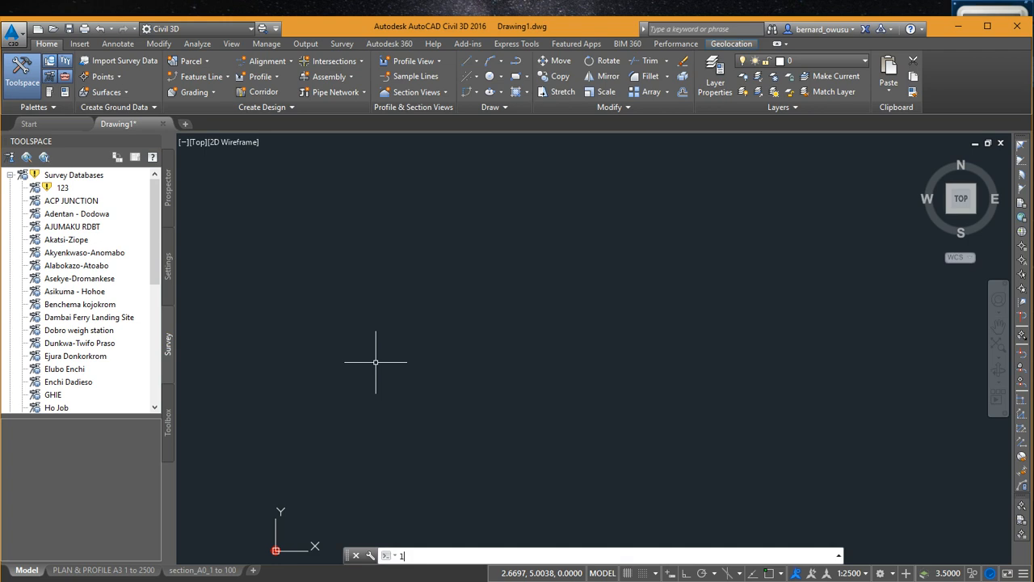
key("Return")
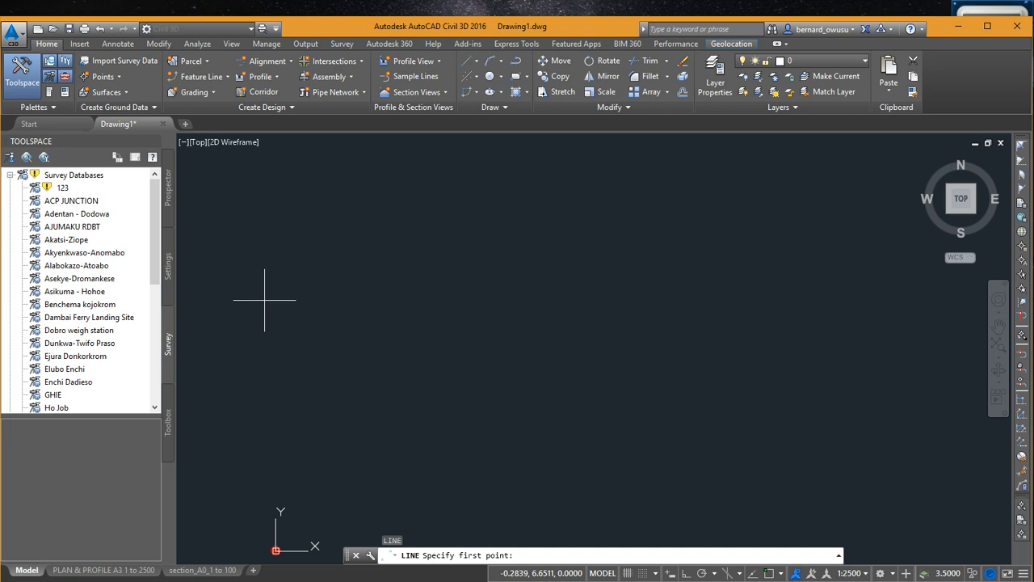
left_click(268, 328)
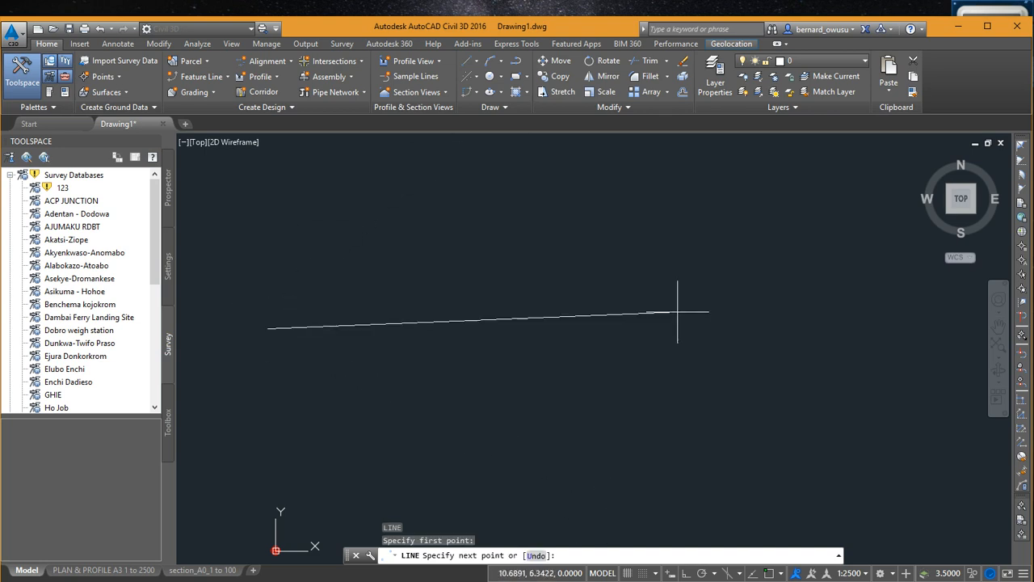
scroll(369, 399, "down", 4)
left_click(805, 298)
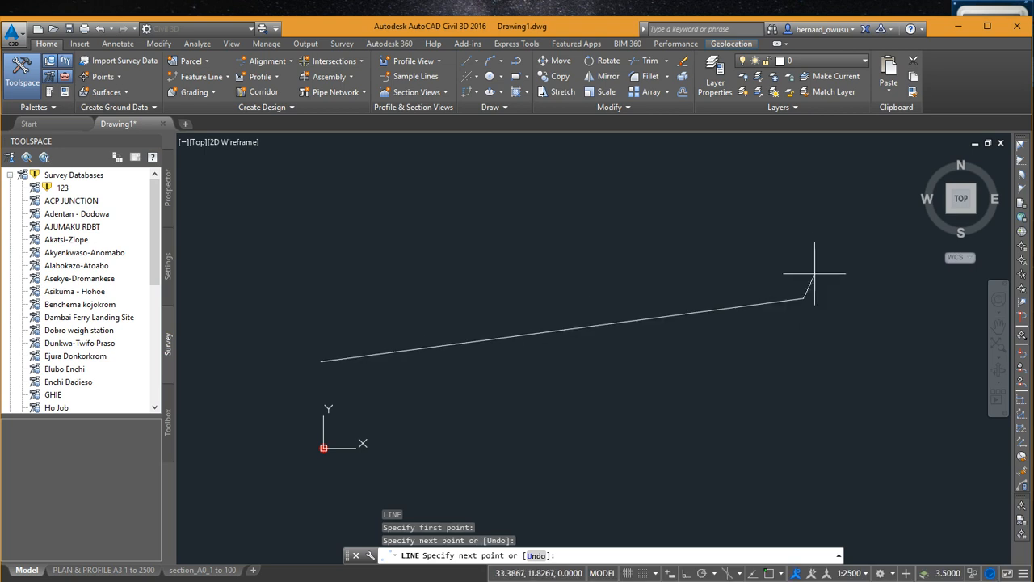
right_click(805, 261)
left_click(821, 267)
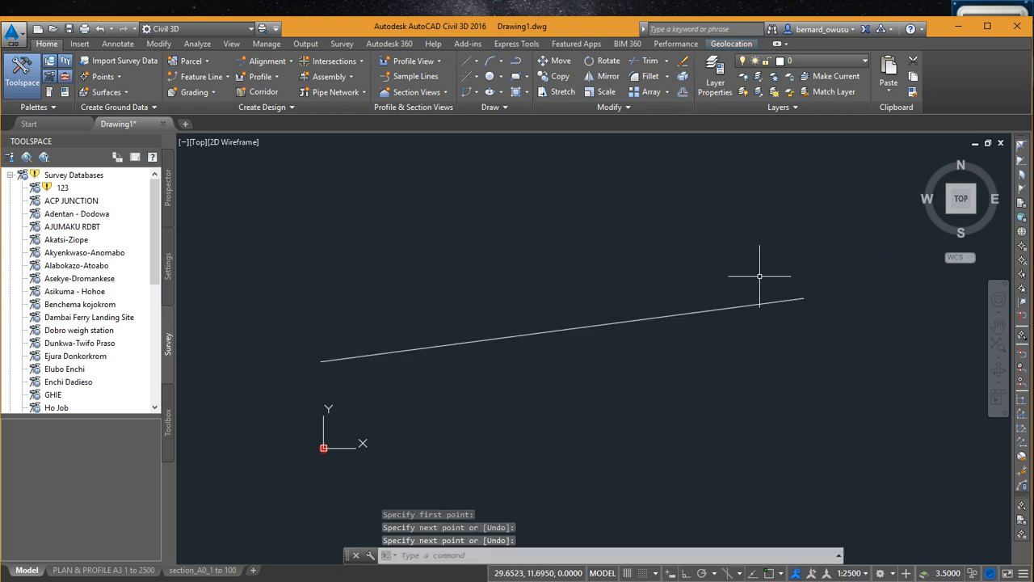
- Select the drawn line and display its properties to examine its geometry
middle_click_drag(649, 310, 606, 315)
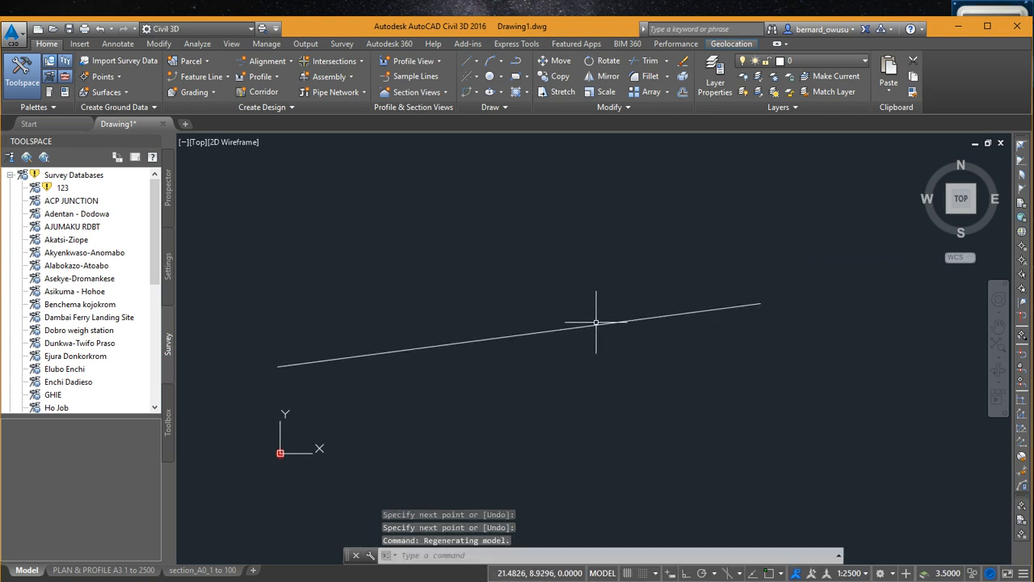
left_click(588, 326)
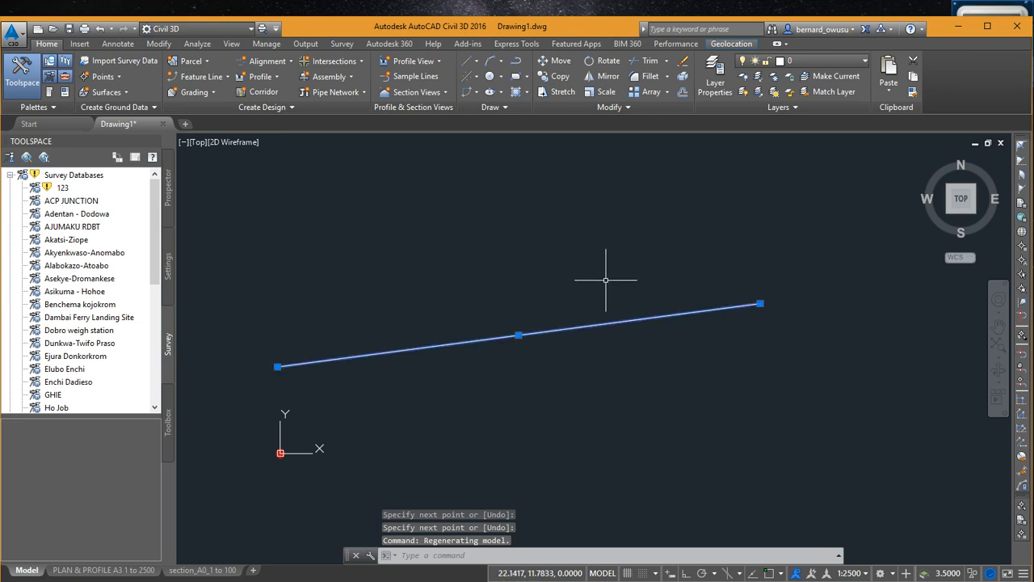
type("p")
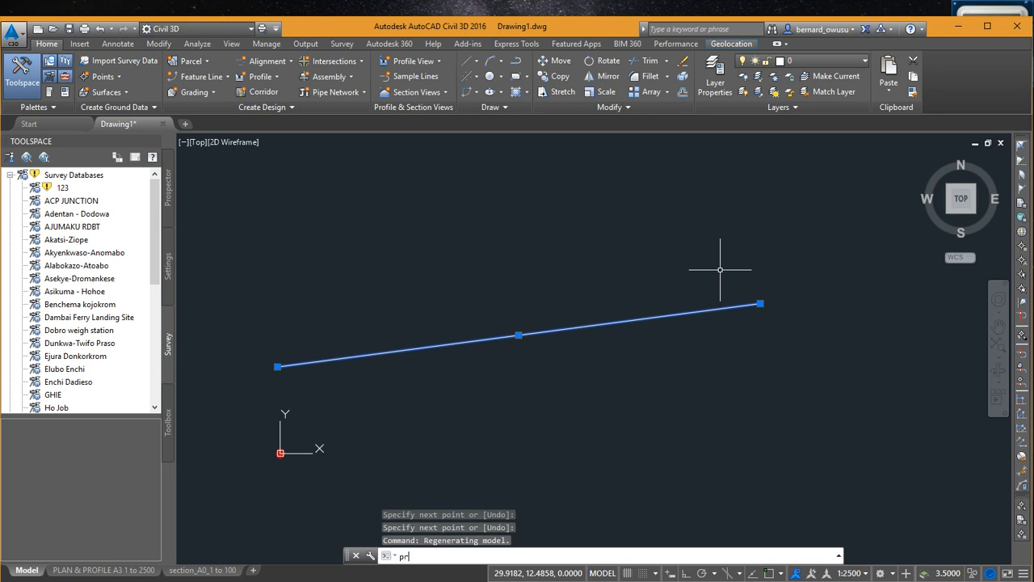
type("r")
key("Return")
middle_click_drag(673, 276, 763, 268)
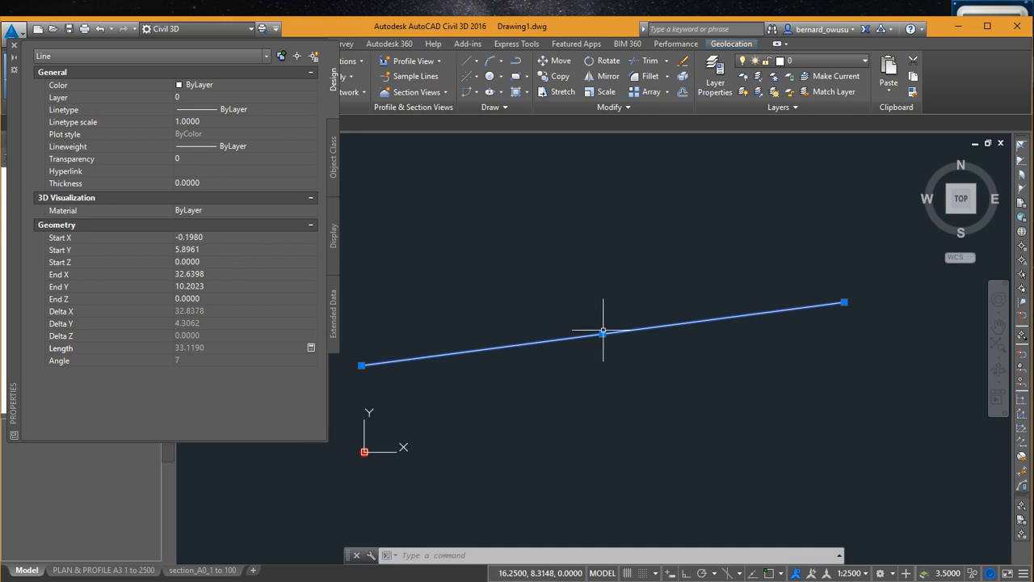
scroll(640, 346, "down", 2)
scroll(659, 332, "up", 2)
middle_click_drag(655, 328, 765, 314)
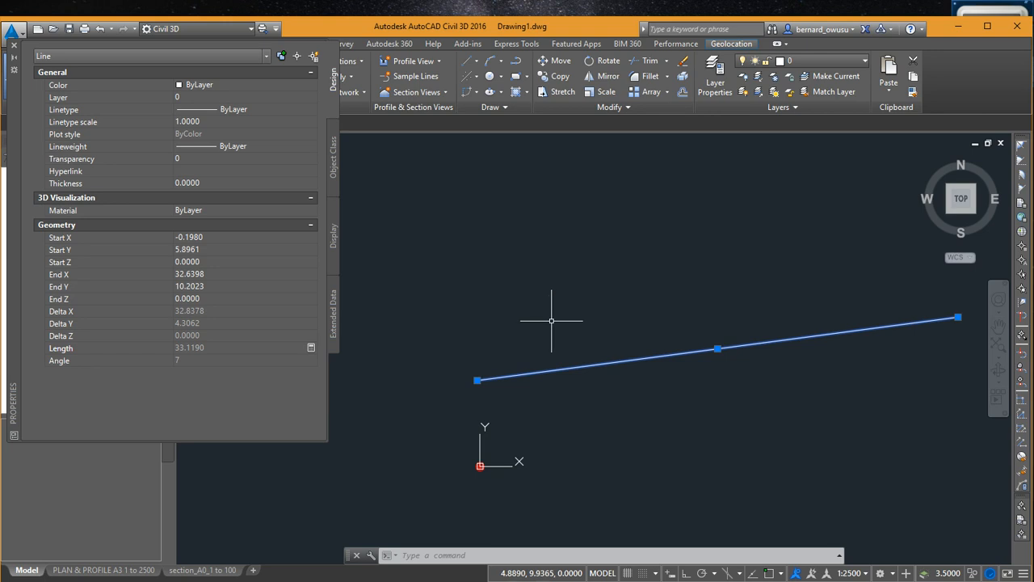
scroll(600, 323, "down", 2)
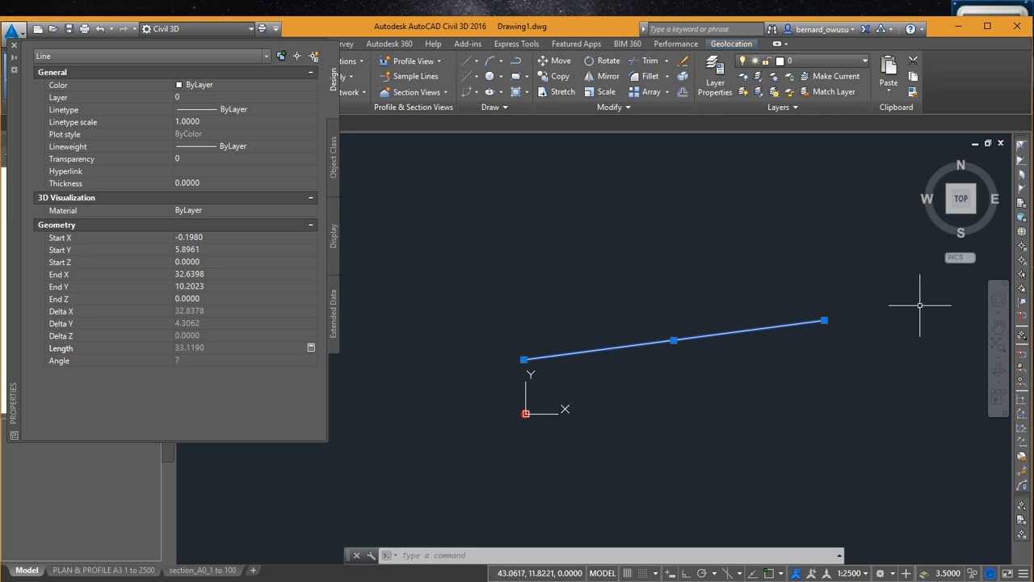
- Move the drawn line's start point to the origin by setting its Start X and Start Y to 0
left_click(724, 333)
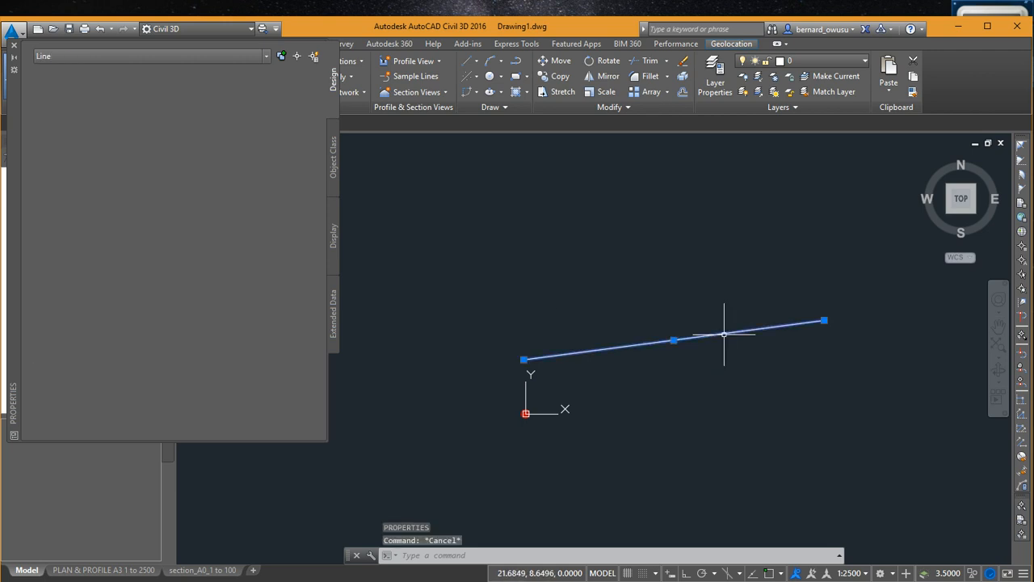
right_click(662, 295)
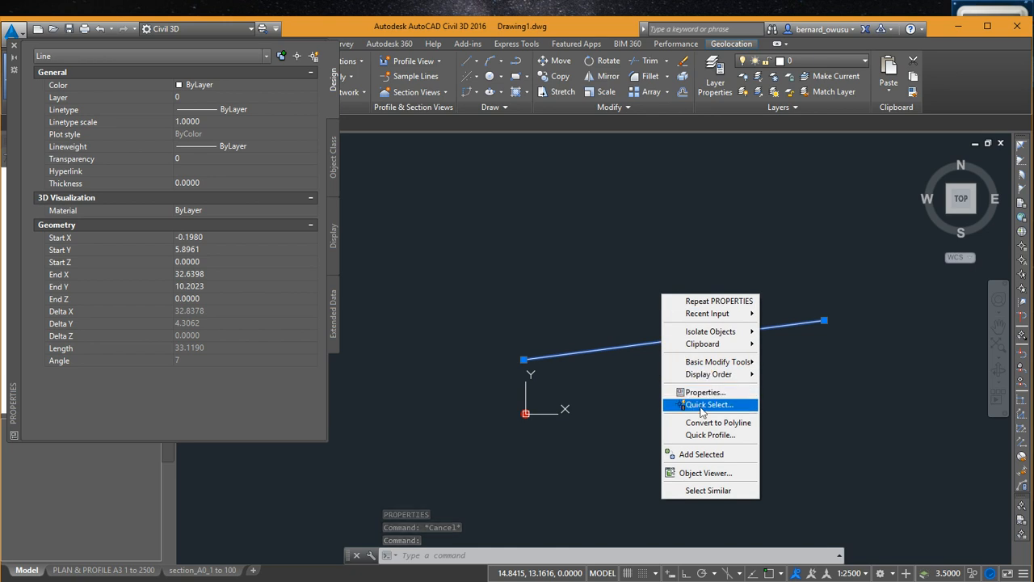
left_click(261, 281)
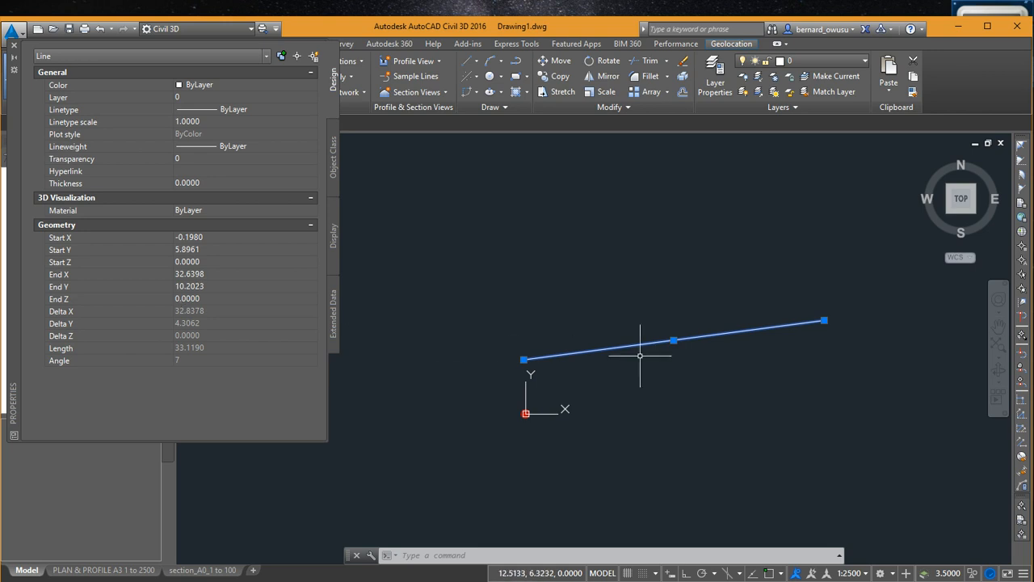
left_click(214, 240)
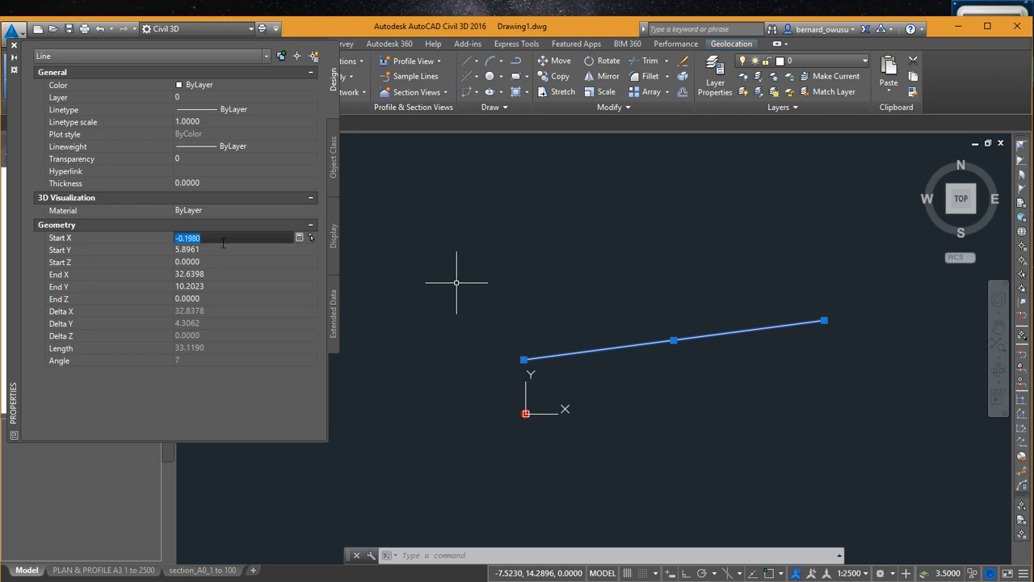
left_click(176, 240)
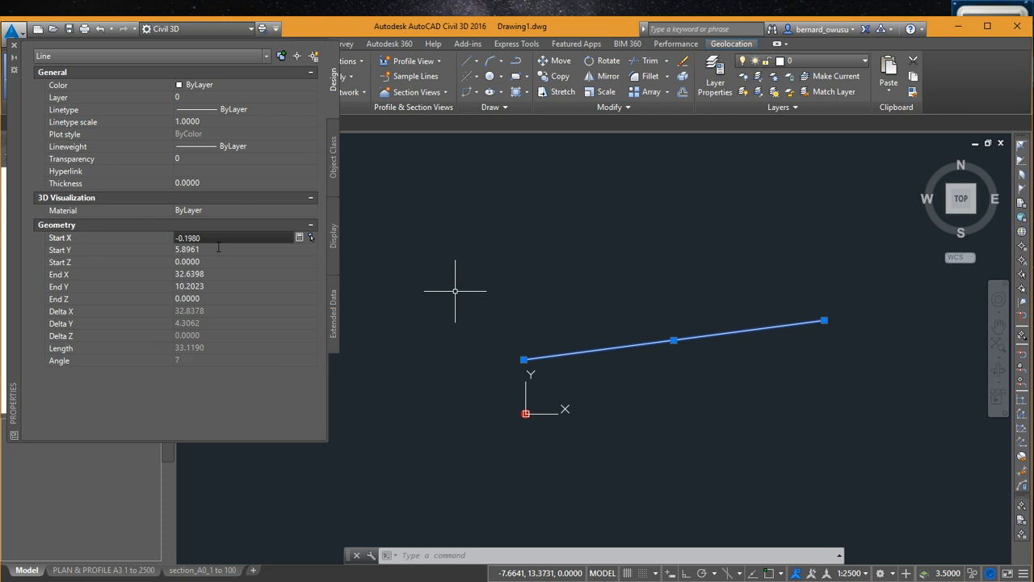
type("0")
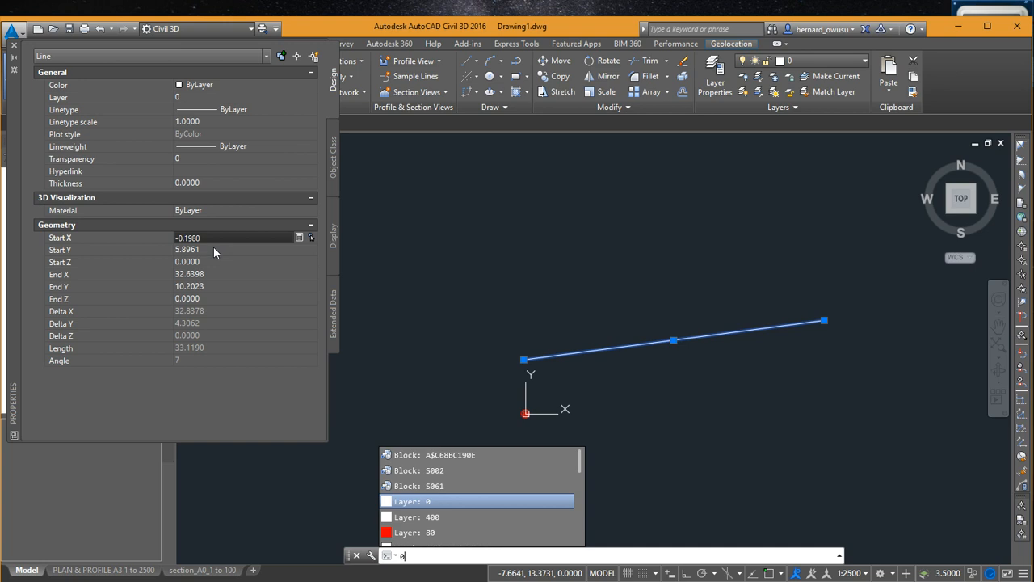
left_click_drag(211, 238, 174, 244)
type("0")
key("Tab")
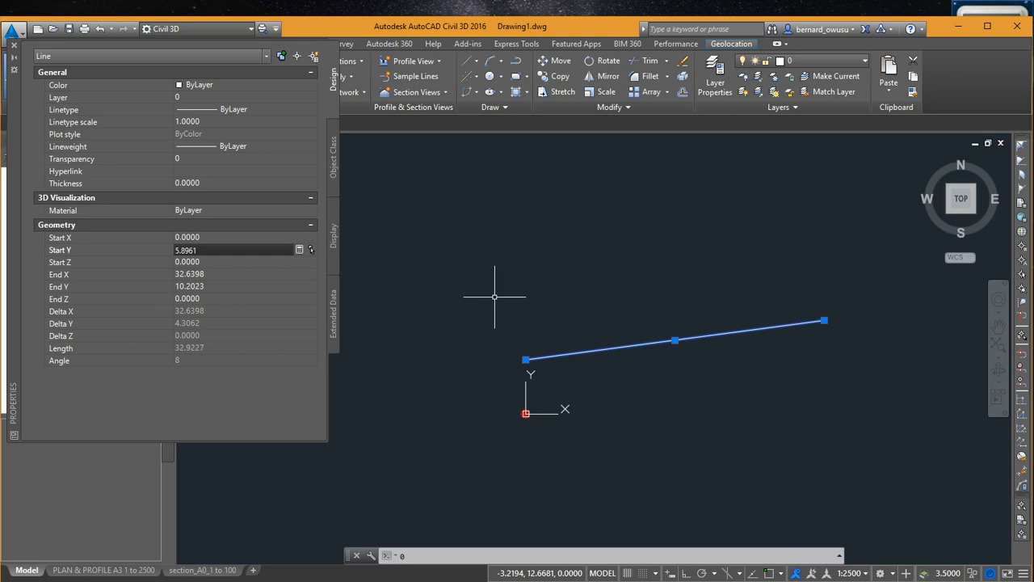
left_click(214, 255)
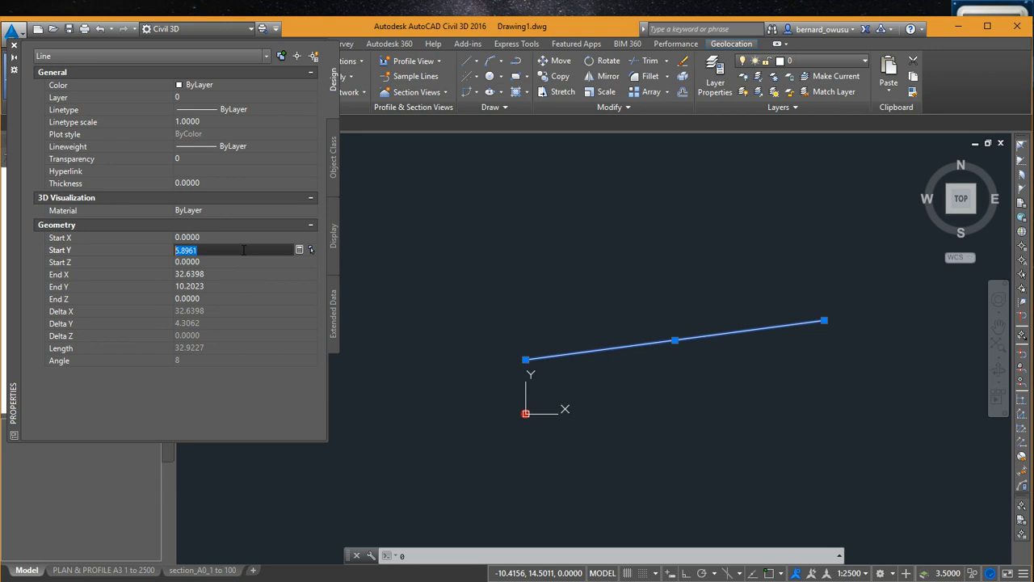
type("0")
key("Return")
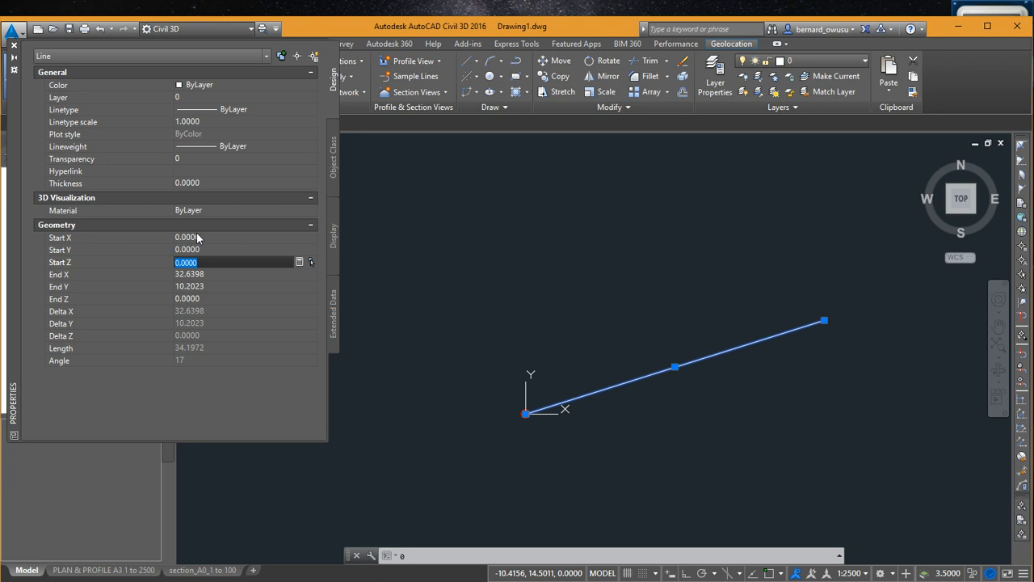
- Make the line horizontal by setting its End X to 7375 and End Y to 0, and deselect it
left_click(216, 277)
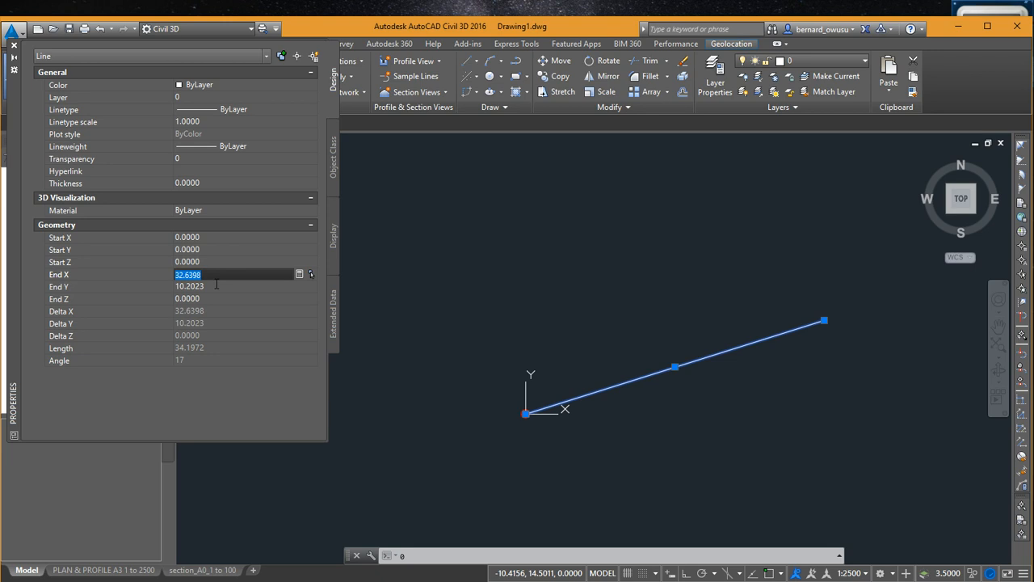
type("7375")
left_click(211, 283)
type("0")
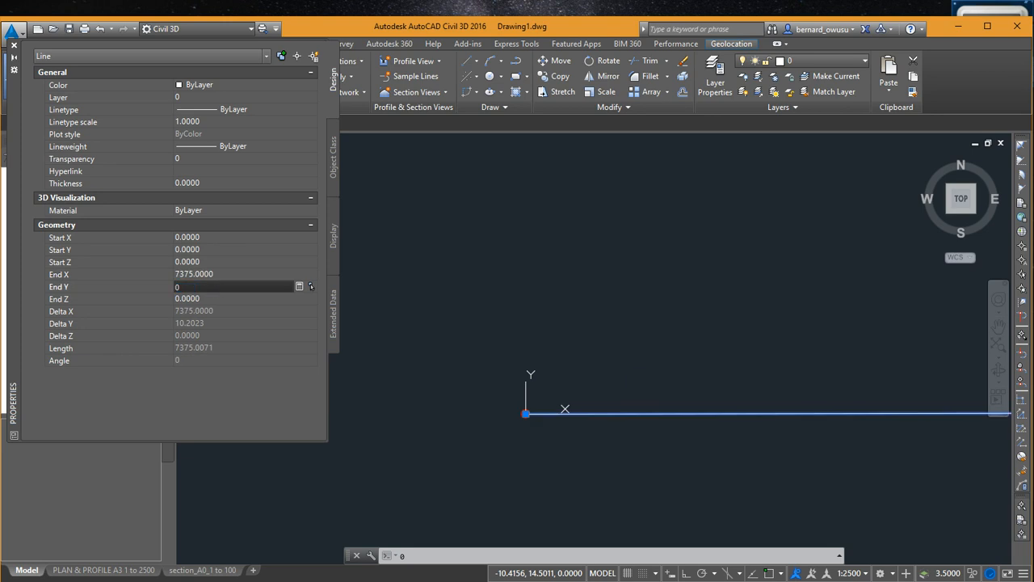
key("Tab")
scroll(541, 364, "down", 3)
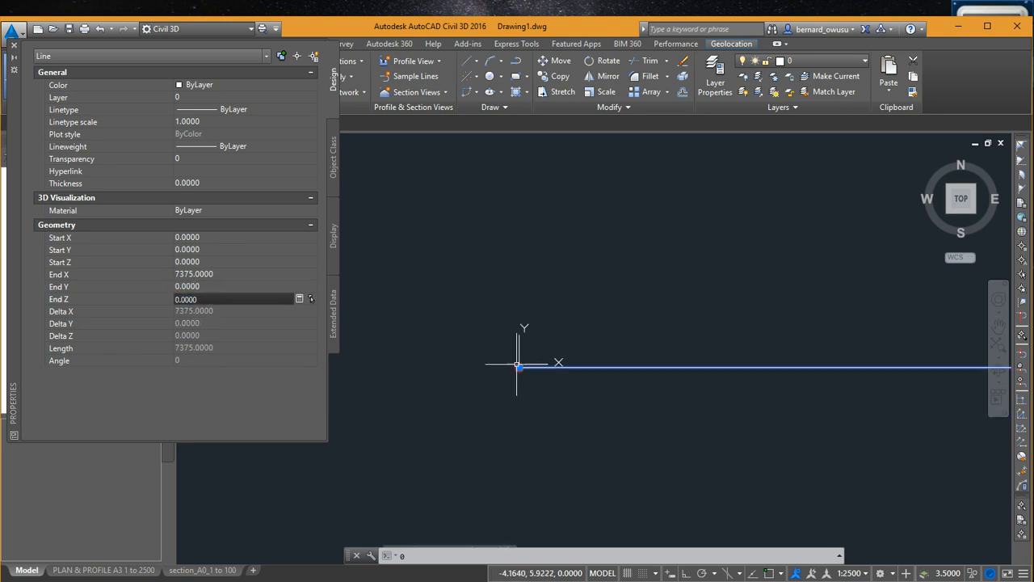
scroll(707, 330, "up", 2)
scroll(707, 330, "down", 2)
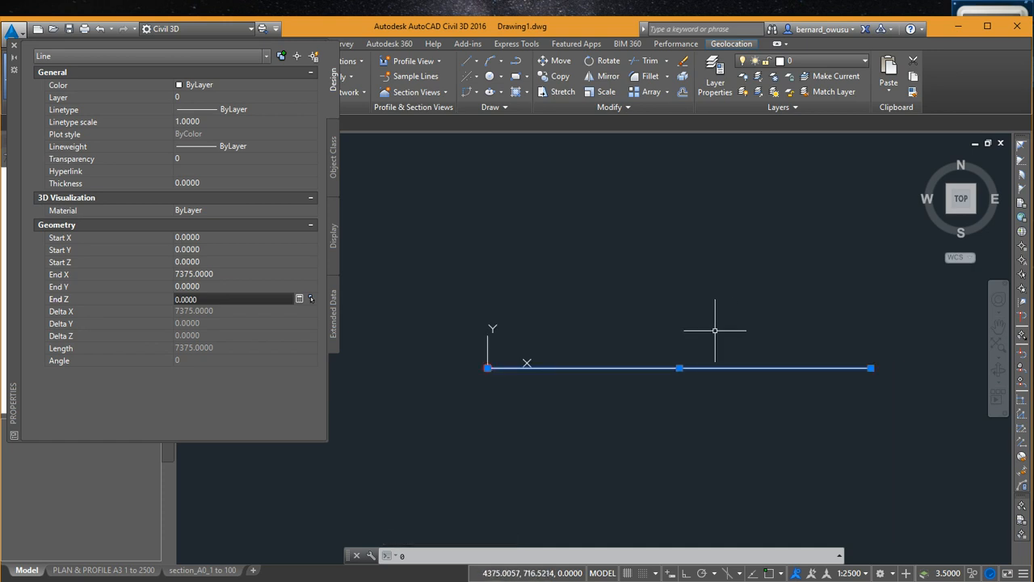
key("Escape")
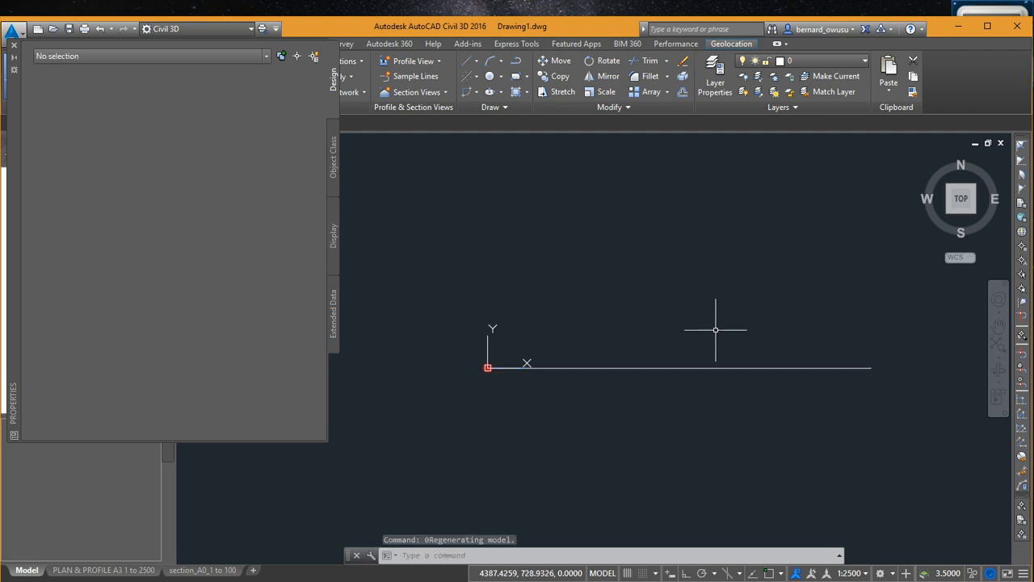
- Select the horizontal base line to review its start and end coordinates and length, and clear the selection
left_click(667, 367)
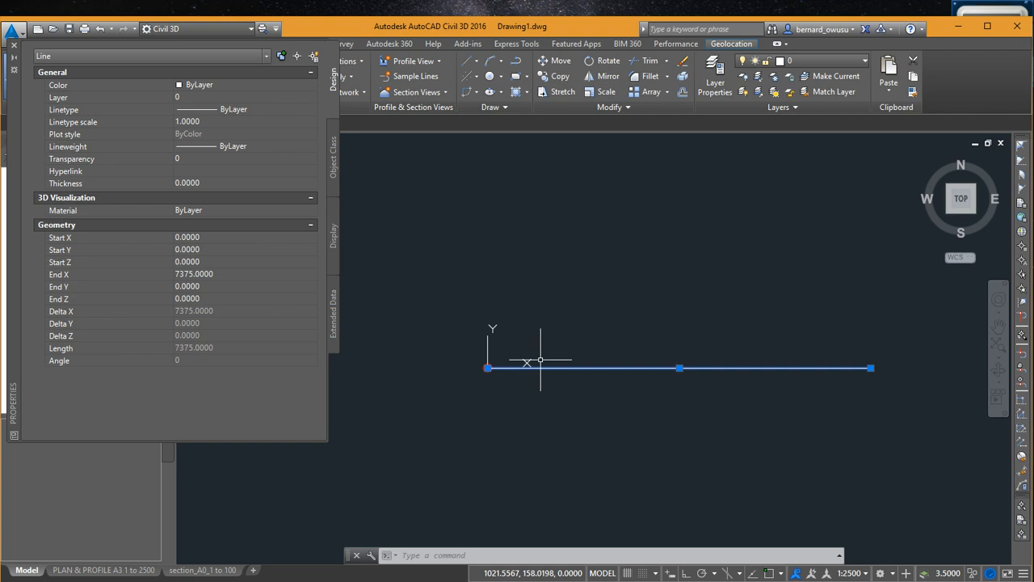
key("Escape")
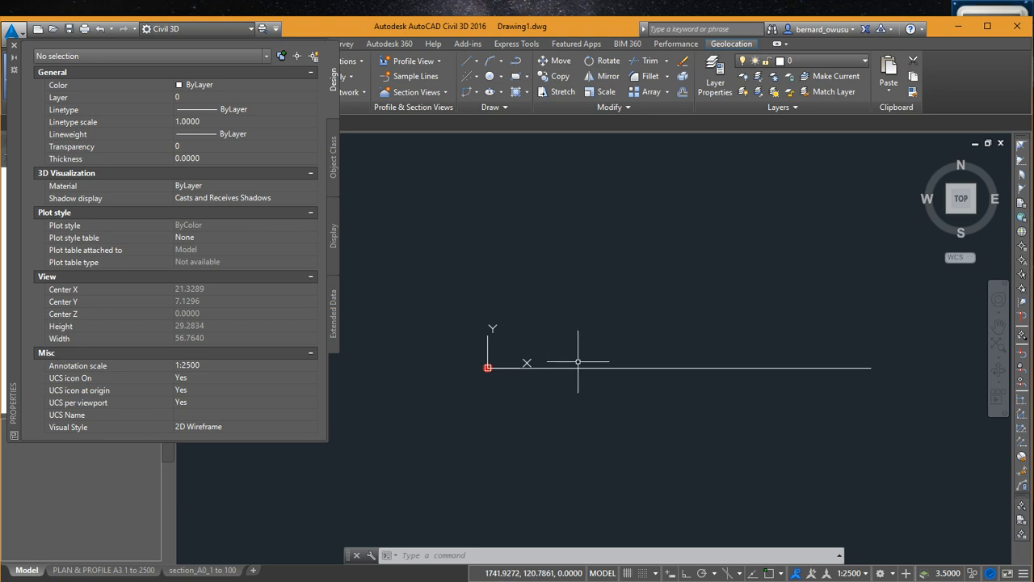
middle_click_drag(603, 360, 574, 360)
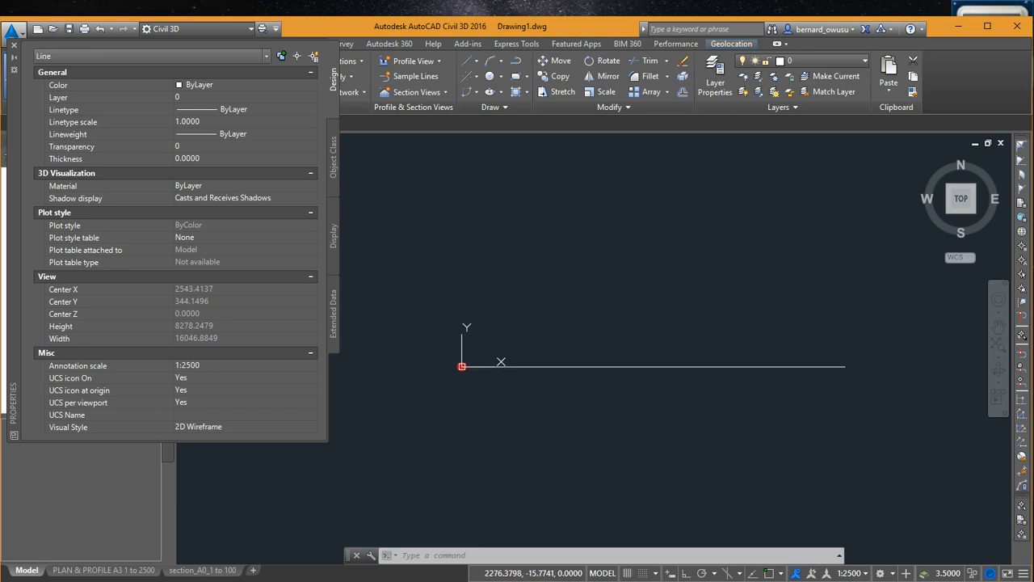
left_click(575, 367)
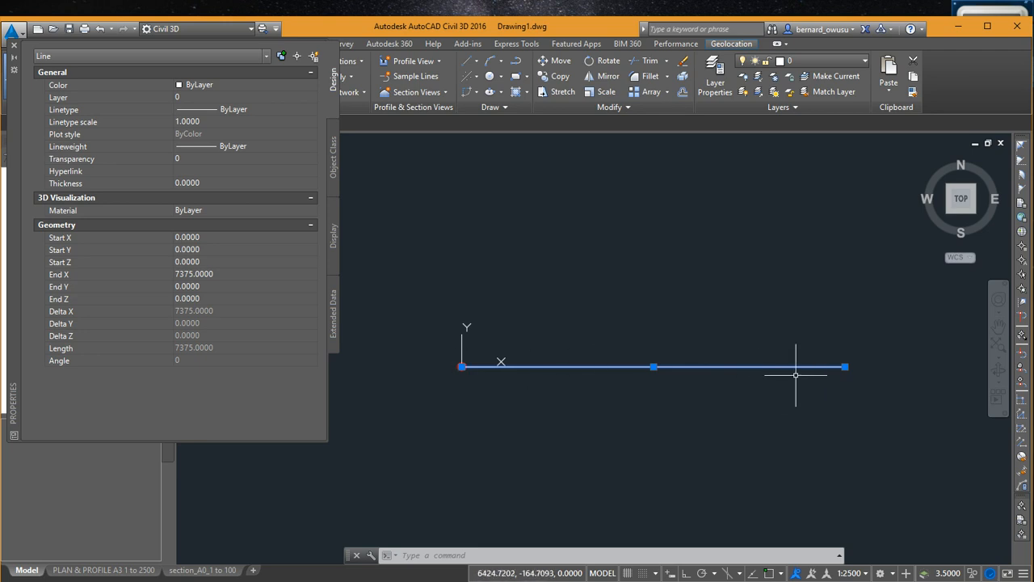
key("Escape")
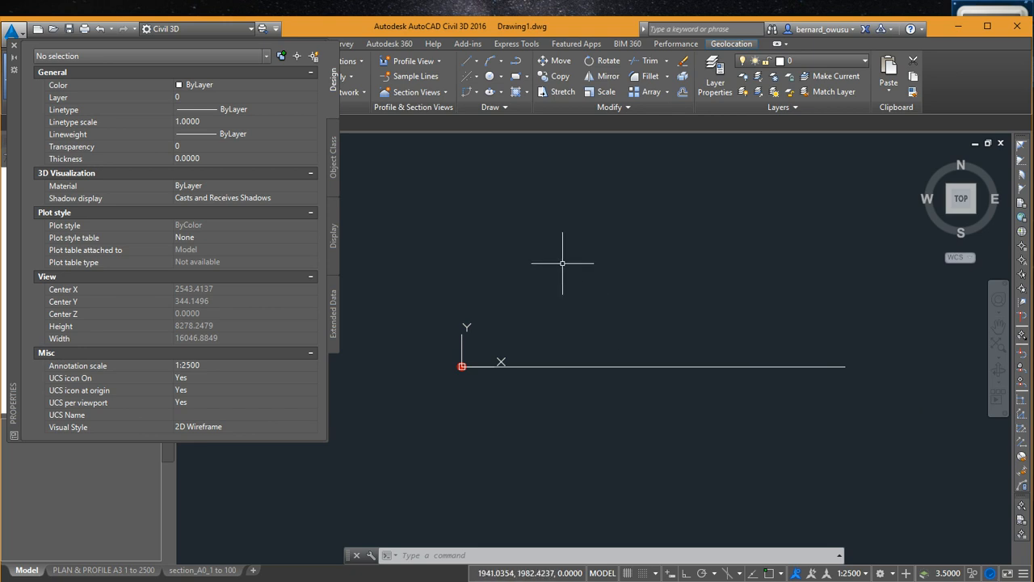
mouse_move(650, 284)
middle_mouse_down()
mouse_move(649, 356)
mouse_move(636, 340)
middle_mouse_up()
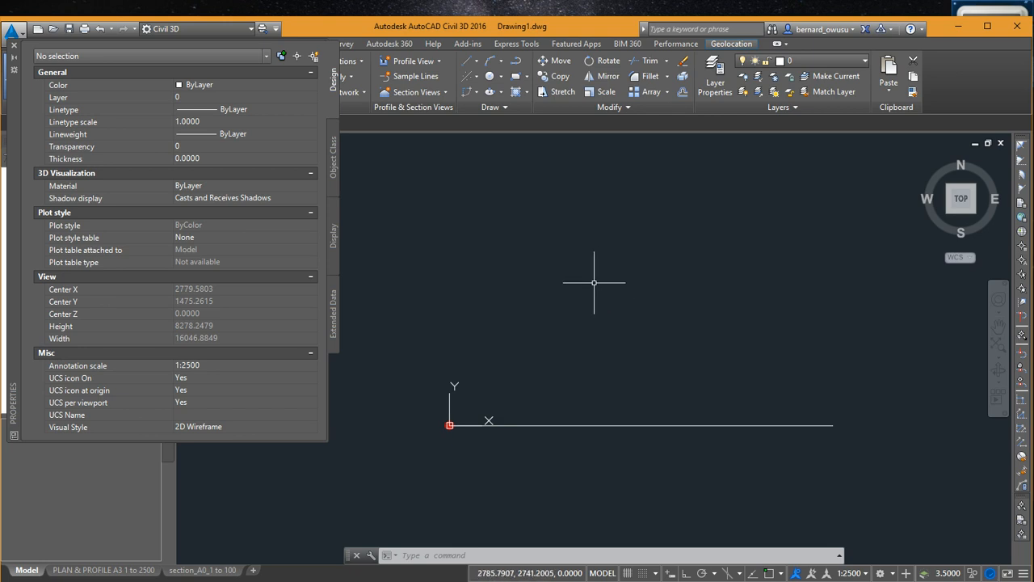
- Turn on ortho mode and draw a vertical line above the base line with the relative end point @0,7375,0
type("L")
key("Return")
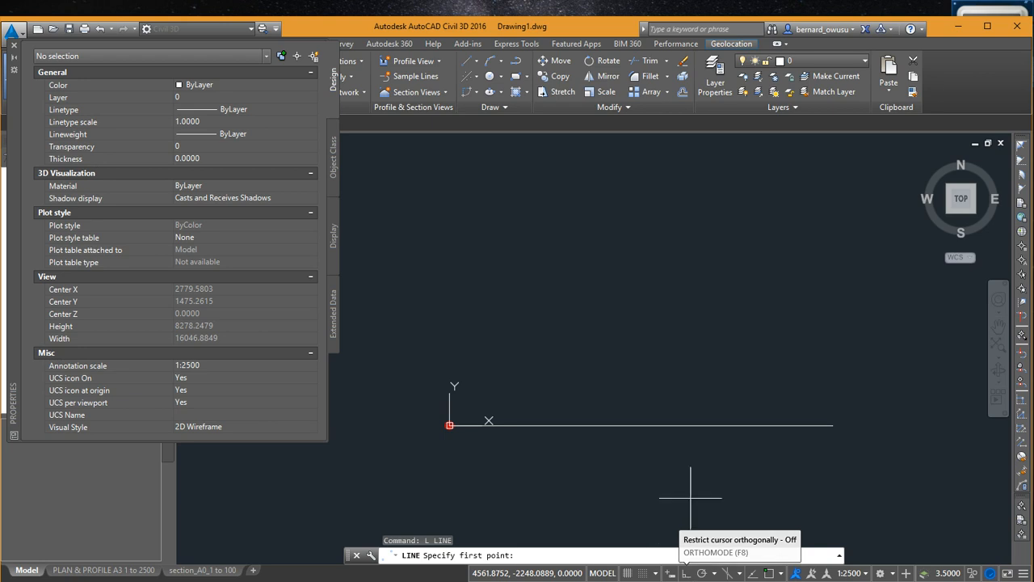
left_click(691, 573)
middle_click_drag(625, 370, 612, 432)
left_click(477, 362)
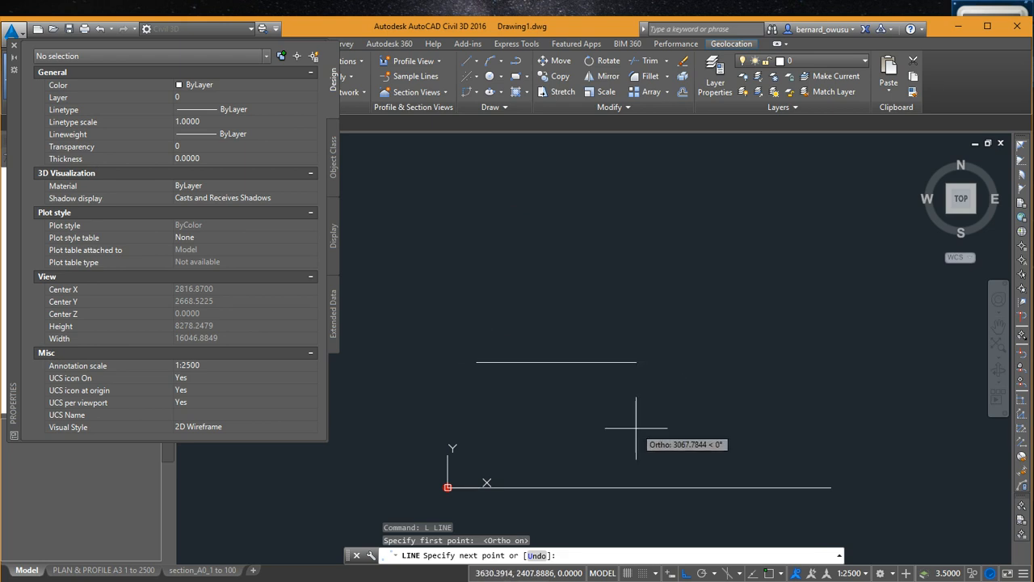
middle_click_drag(547, 377, 618, 487)
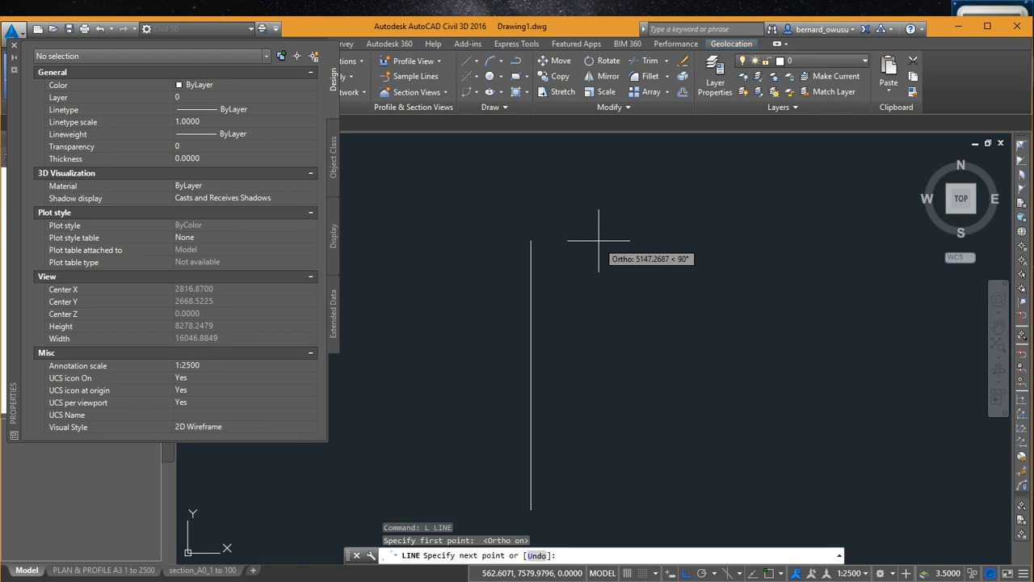
scroll(599, 284, "down", 1)
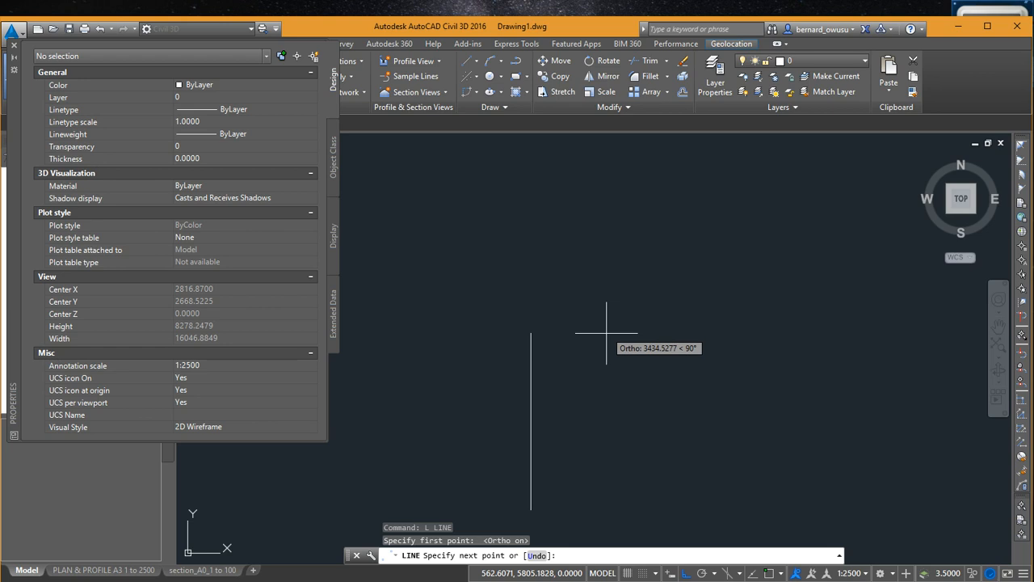
type("@")
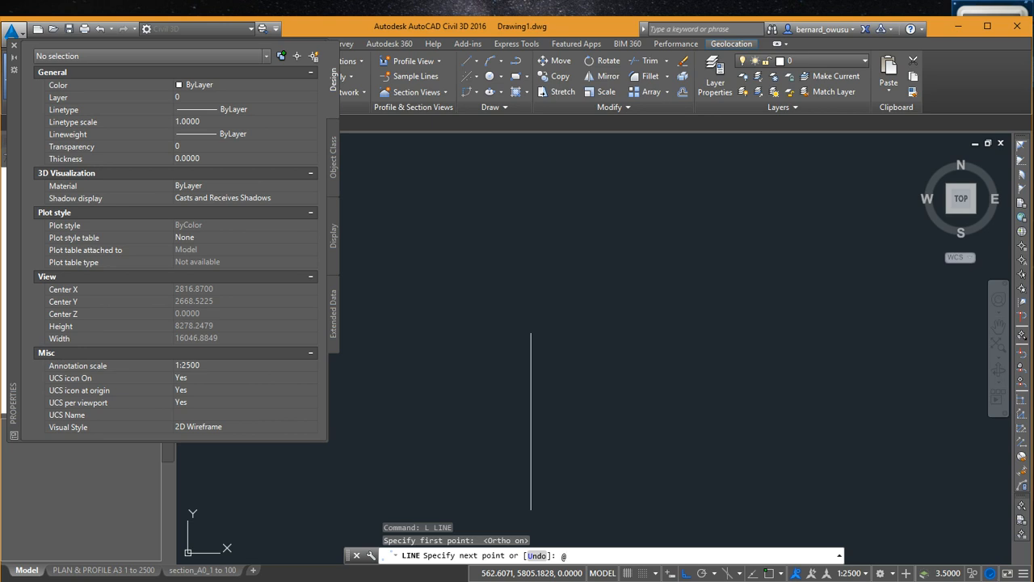
type("0,7375,0")
key("Return")
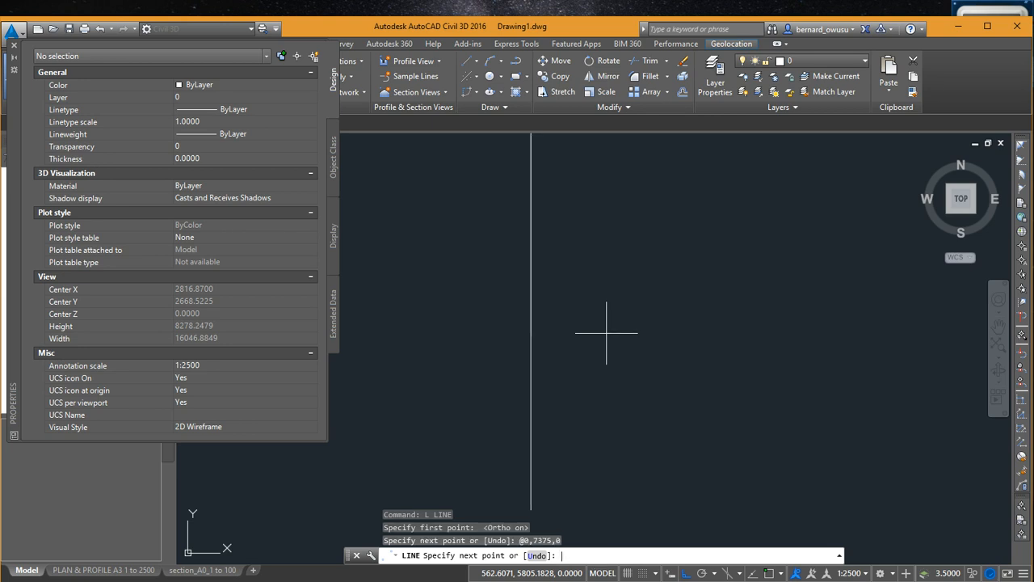
key("Return")
- Select the vertical line to check its length and angle, compare it with the horizontal base line, and clear the selection
scroll(614, 340, "down", 2)
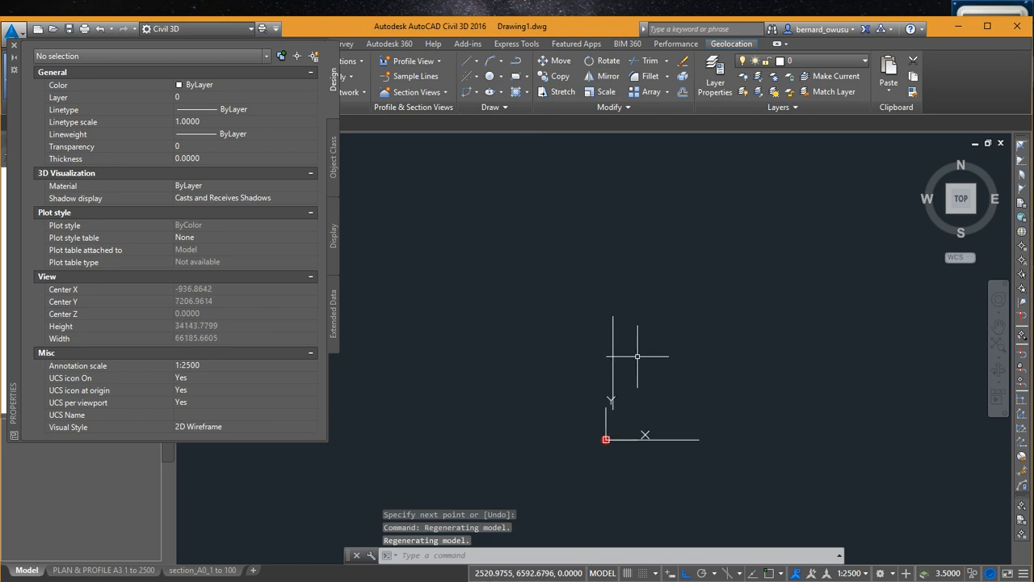
middle_click_drag(632, 371, 605, 192)
scroll(605, 330, "down", 2)
middle_click_drag(622, 256, 634, 303)
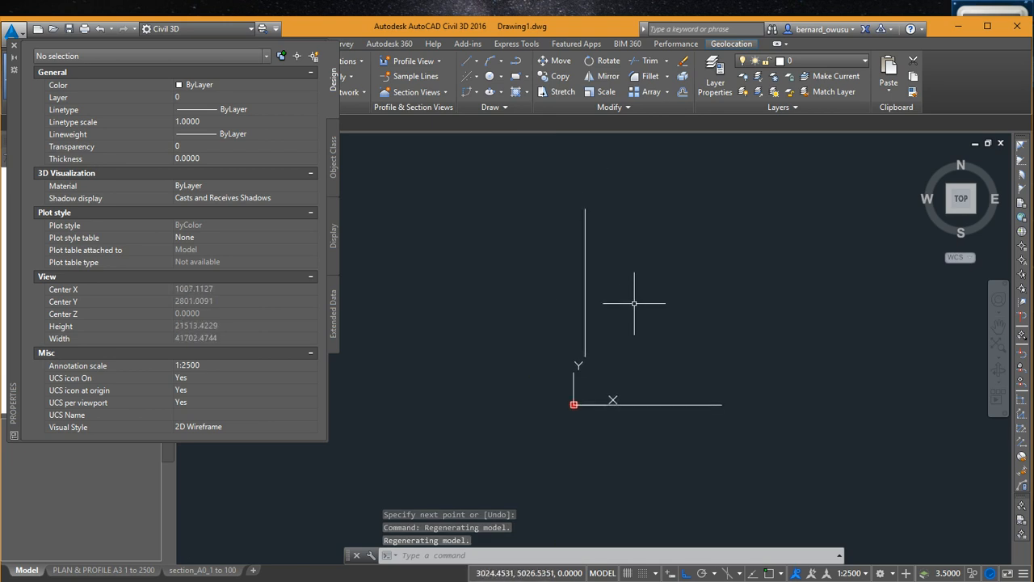
left_click(590, 285)
left_click(554, 267)
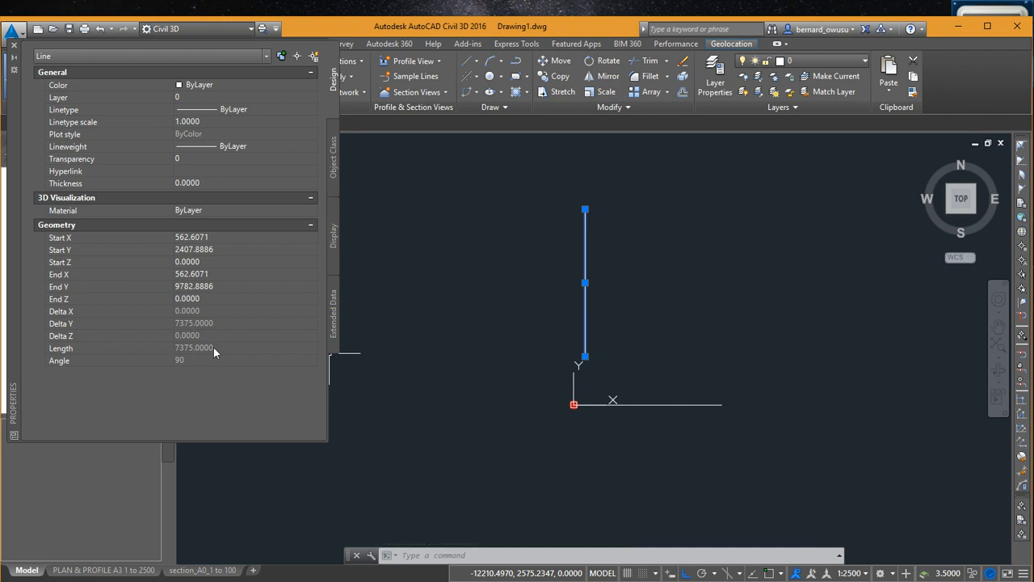
key("Escape")
left_click(671, 407)
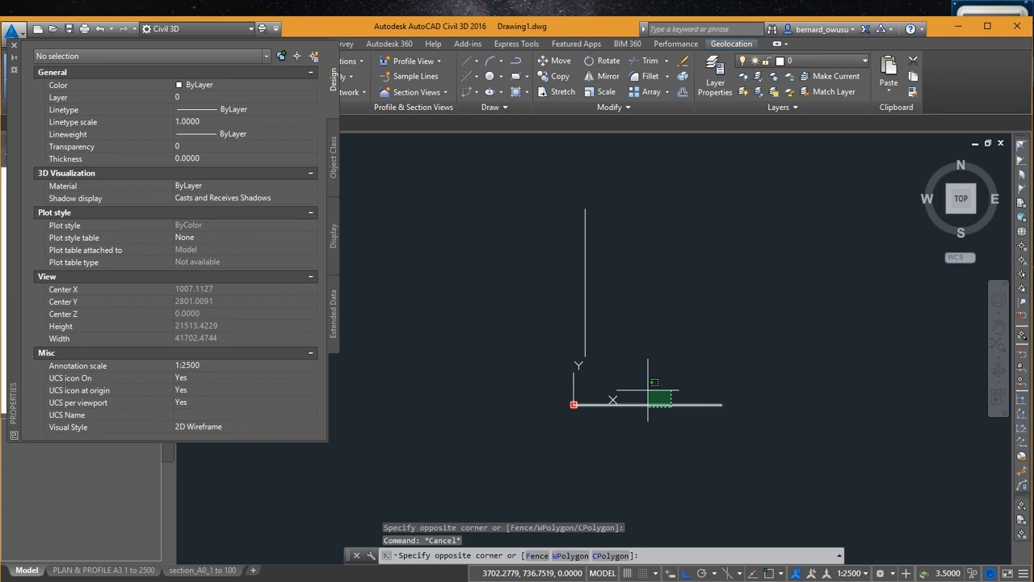
left_click(649, 394)
key("Escape")
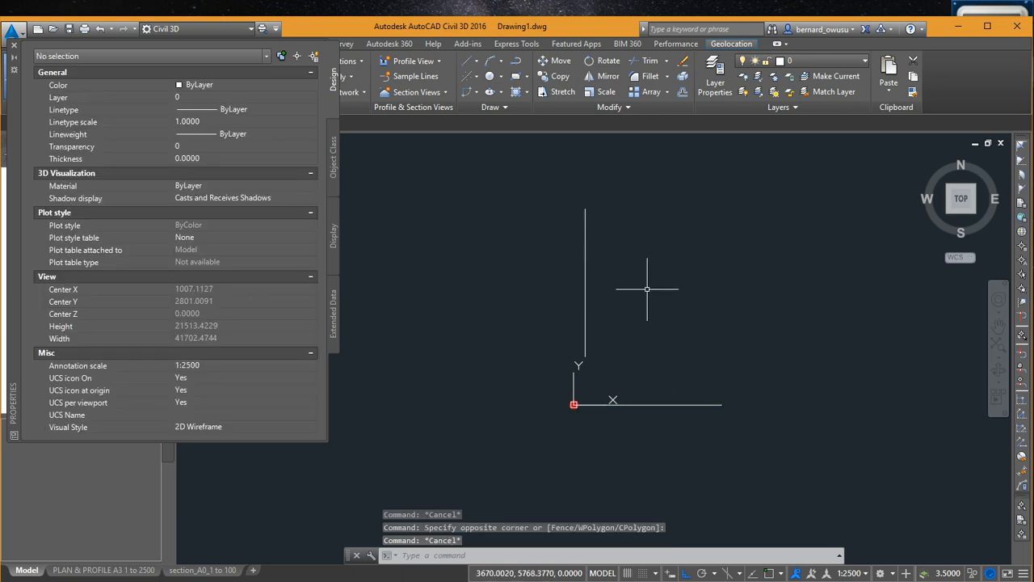
- Erase the vertical line above the horizontal base line
left_click(620, 292)
left_click(569, 269)
key("Delete")
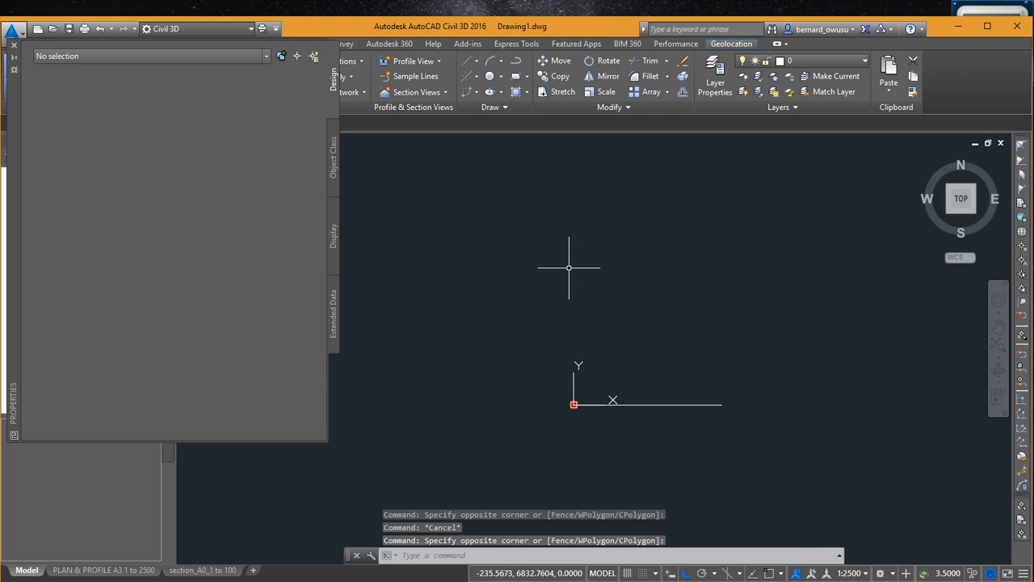
- Close the display of object properties
scroll(614, 404, "up", 4)
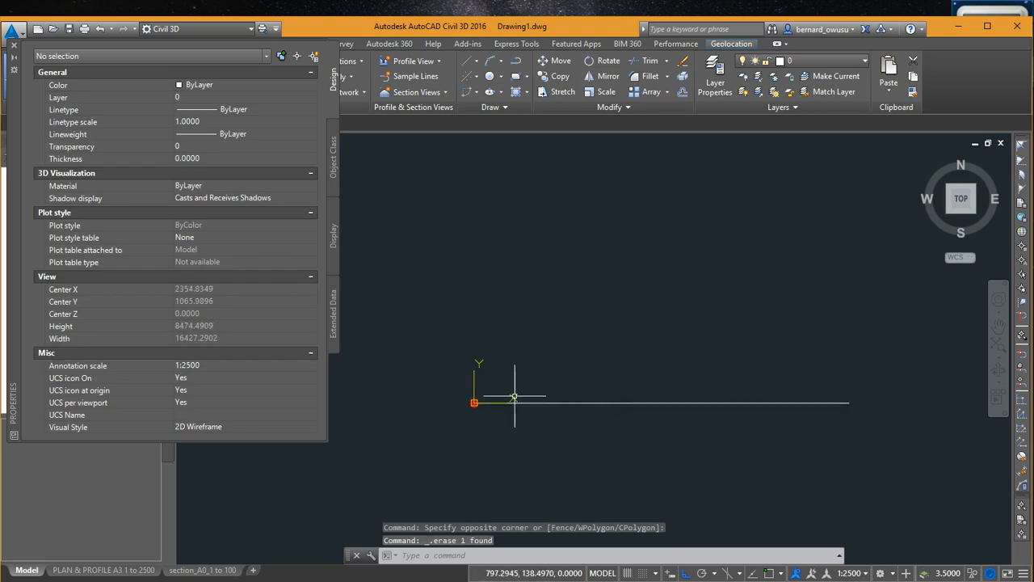
middle_click_drag(582, 377, 571, 377)
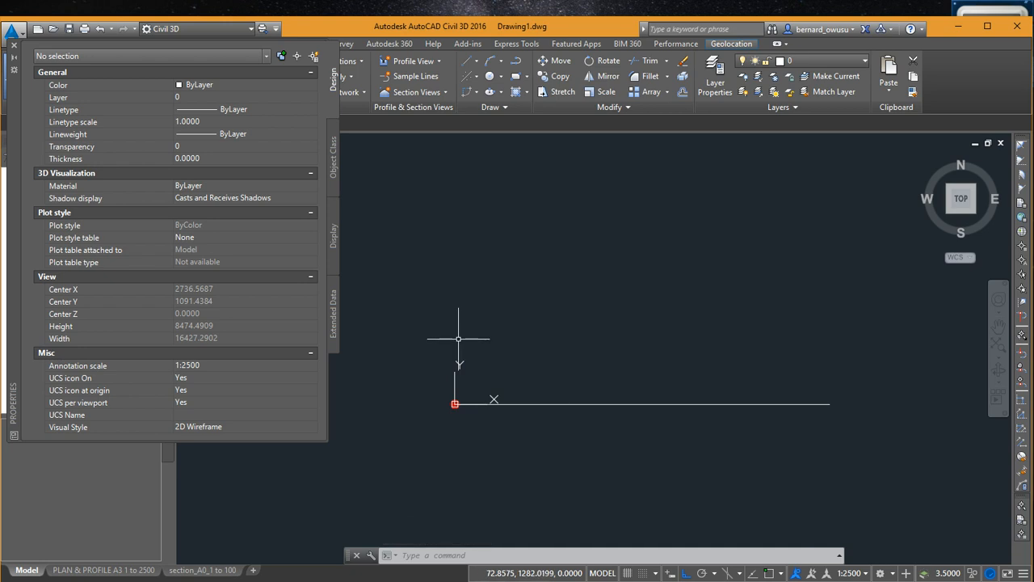
left_click(14, 45)
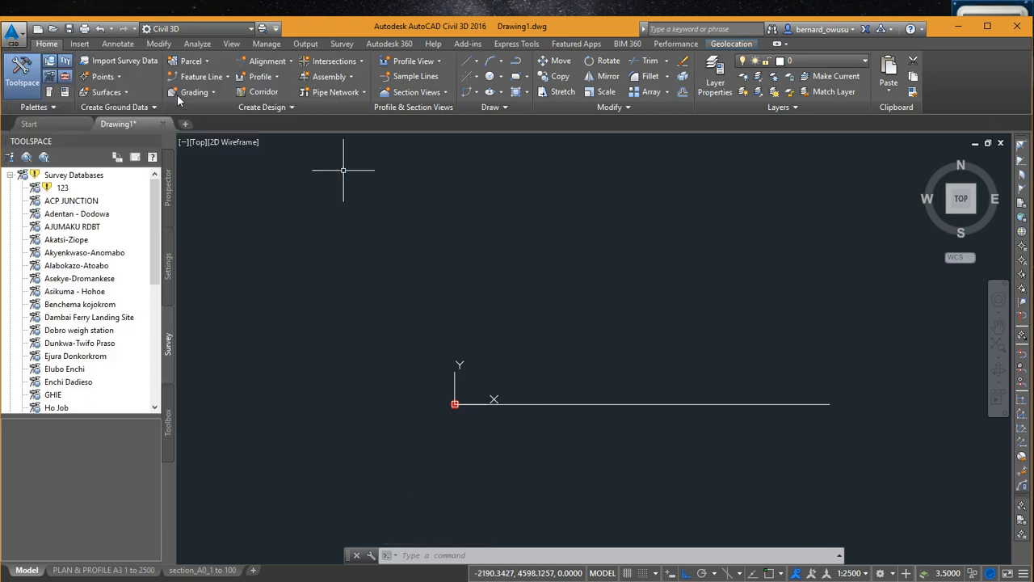
- Start creating an alignment from objects using the horizontal base line, accepting its direction away from the origin
middle_click_drag(621, 385, 547, 369)
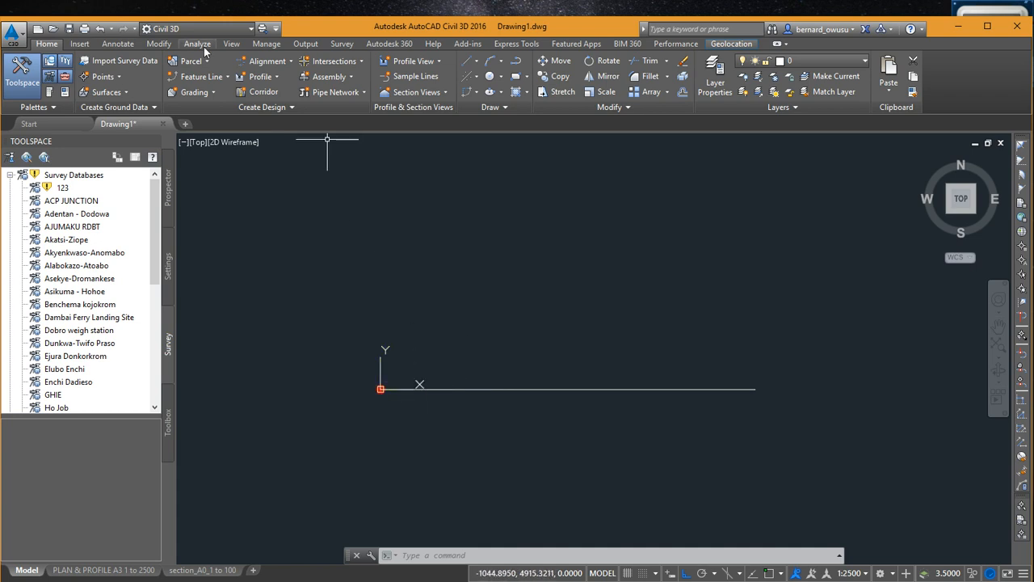
left_click(292, 63)
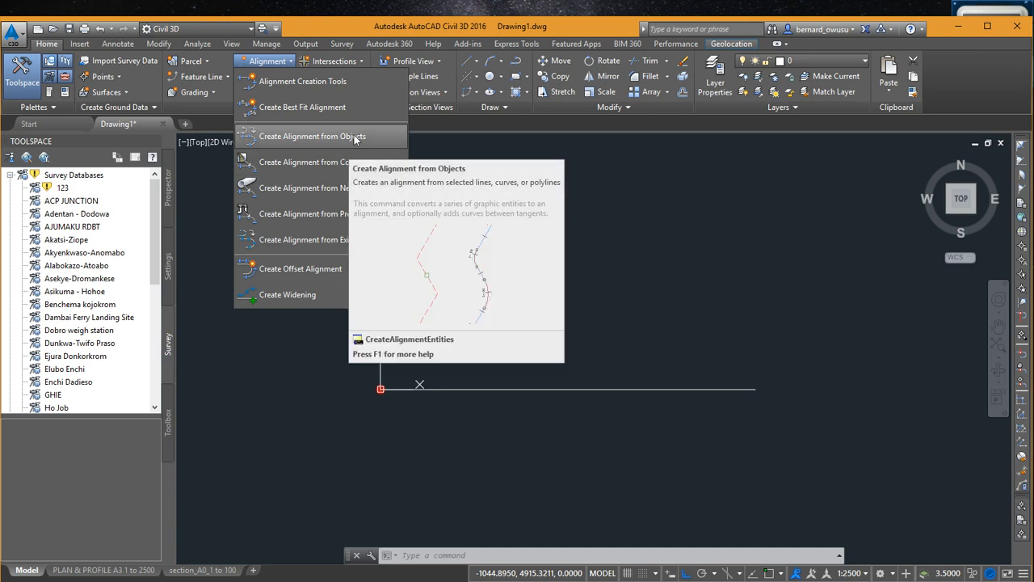
left_click(353, 139)
middle_click_drag(527, 263, 509, 241)
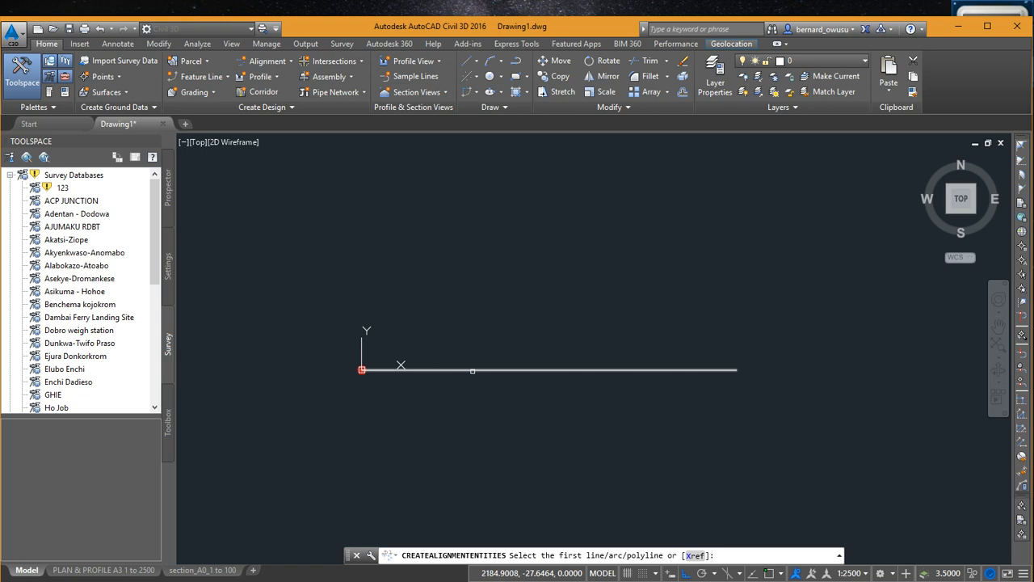
left_click(475, 371)
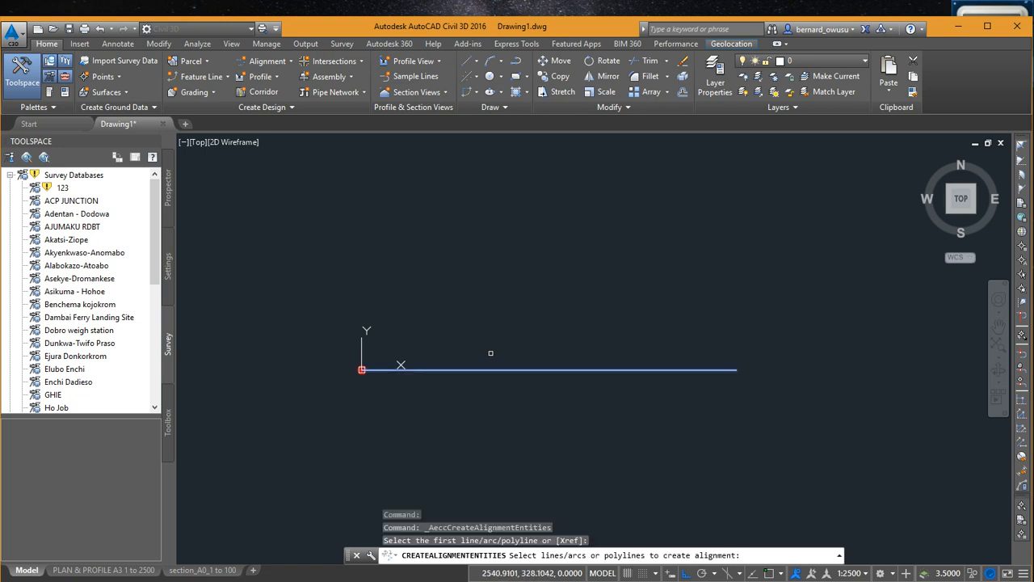
key("Return")
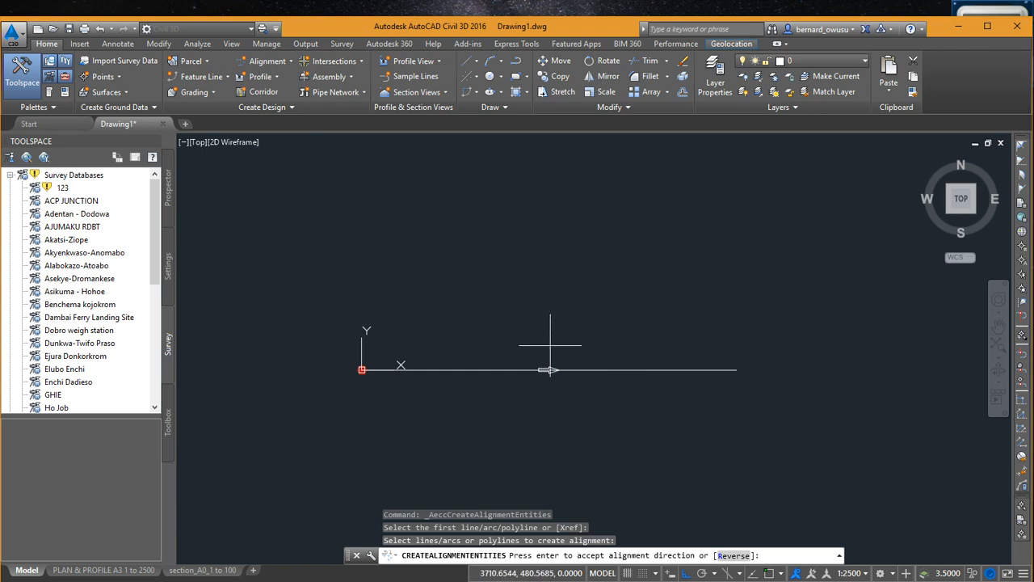
mouse_move(545, 321)
middle_mouse_down()
mouse_move(544, 340)
mouse_move(562, 308)
middle_mouse_up()
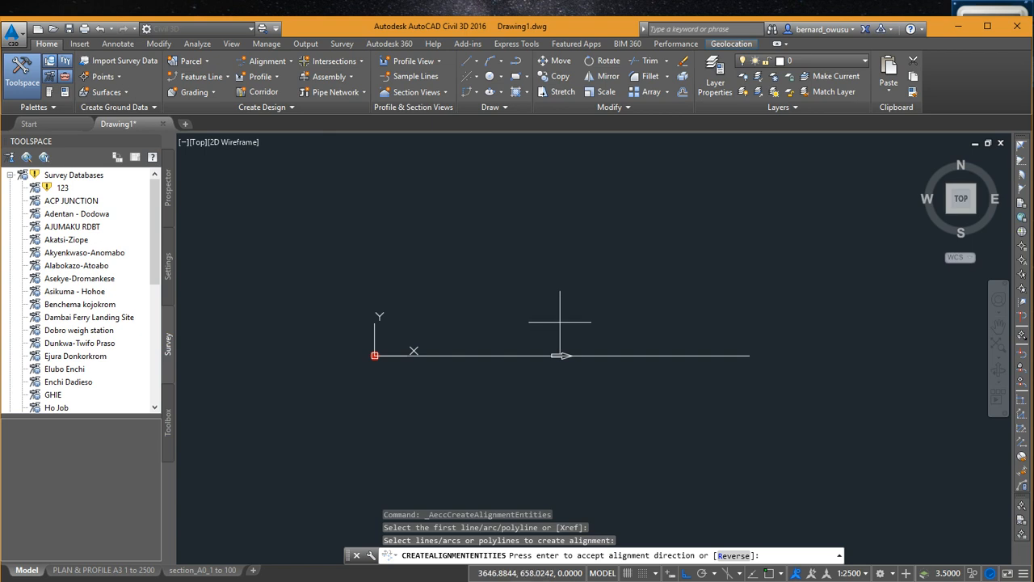
key("Return")
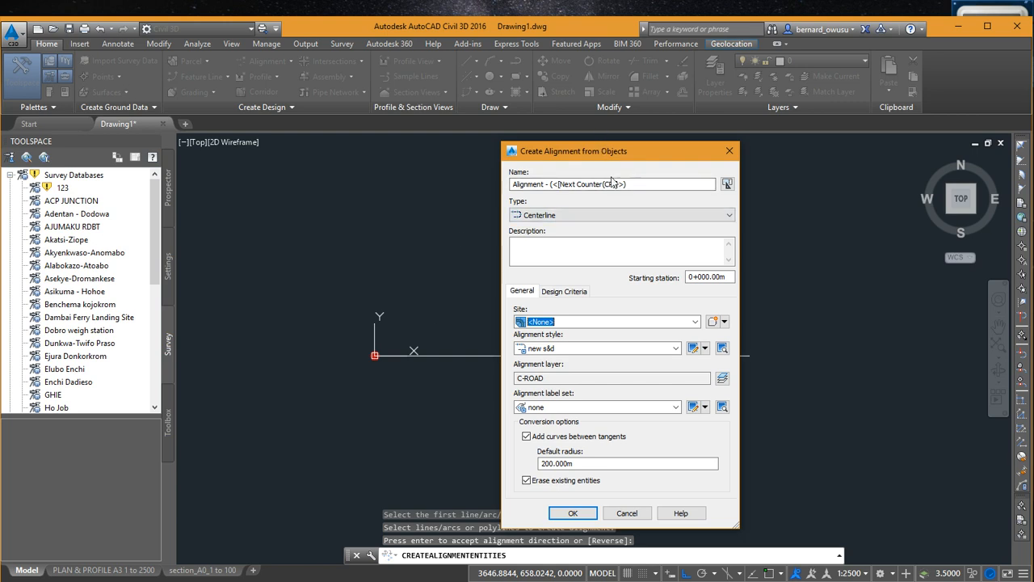
- Name the new alignment drain
left_click(653, 185)
left_click_drag(653, 185, 488, 191)
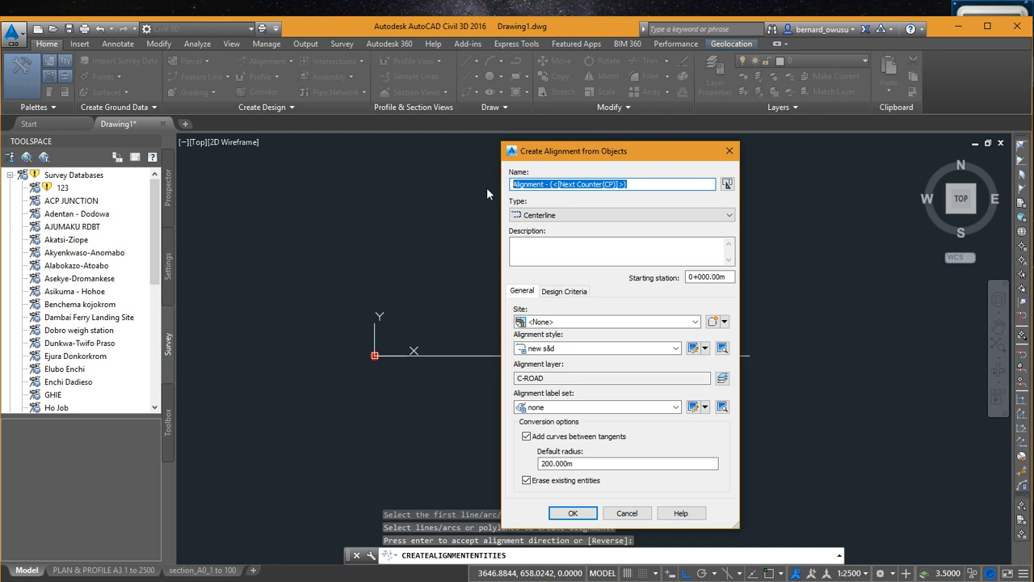
type("pip")
key("BackSpace")
type("dra")
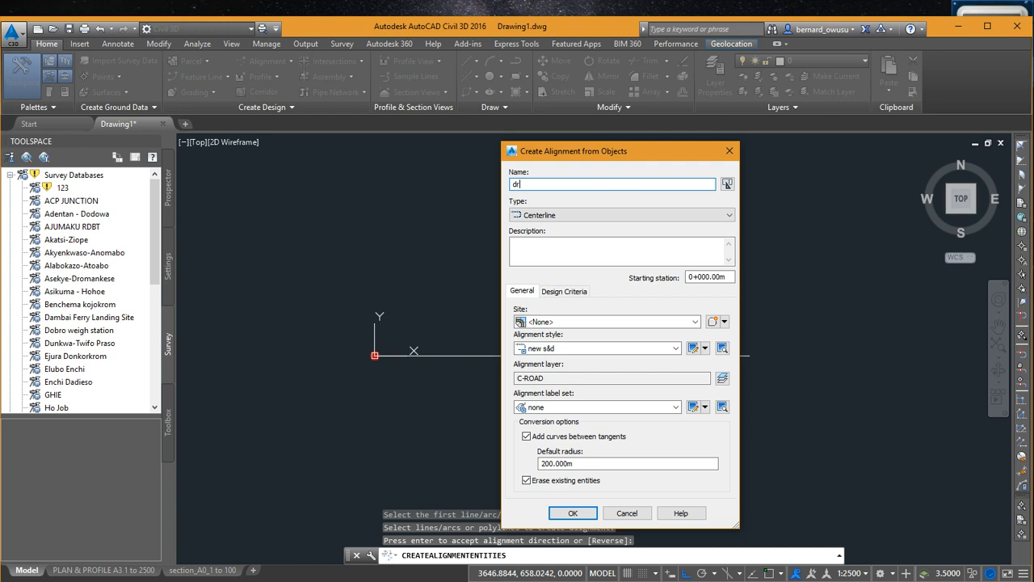
key("BackSpace")
key("BackSpace")
key("BackSpace")
type("drain")
- Set the starting station to 3025 and the alignment label set to new s&d, and create the alignment
left_click(730, 277)
left_click_drag(736, 278, 666, 276)
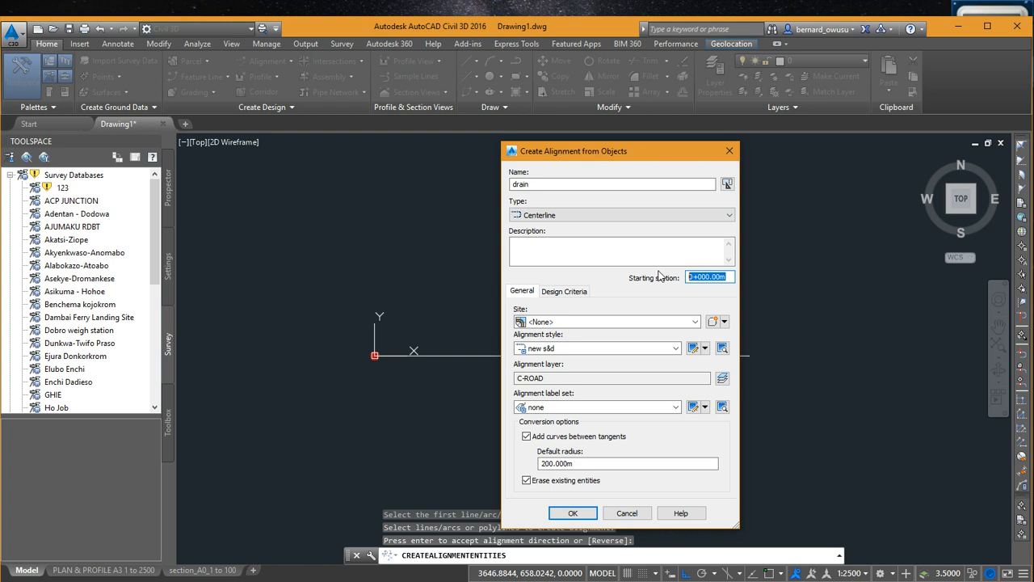
type("3025")
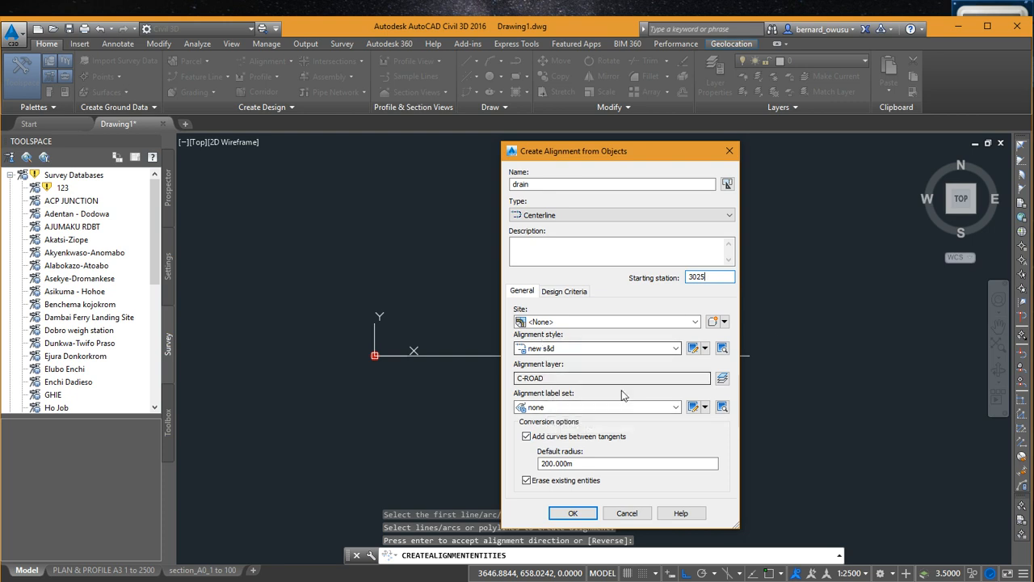
left_click(584, 407)
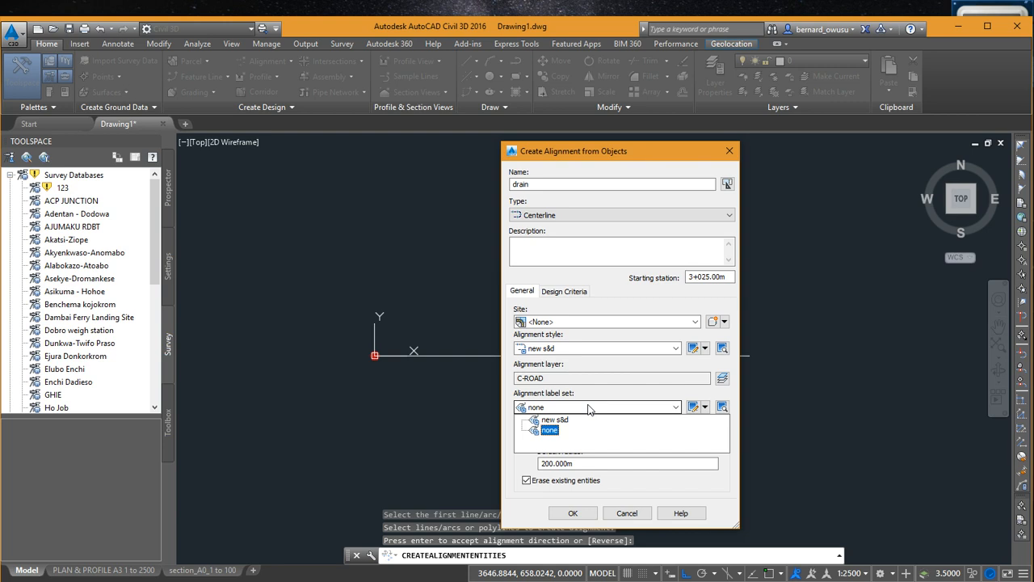
left_click(560, 421)
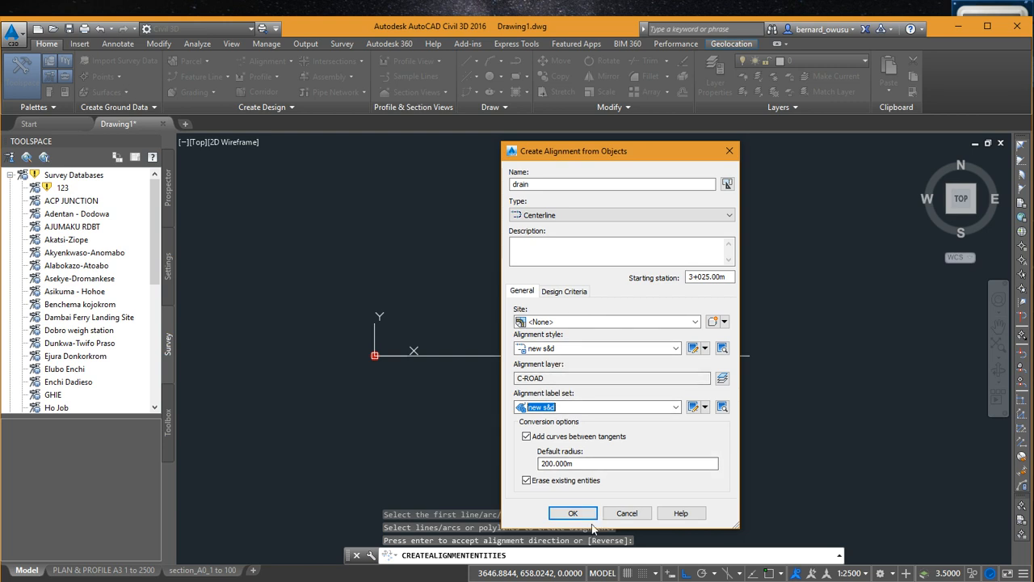
left_click(573, 513)
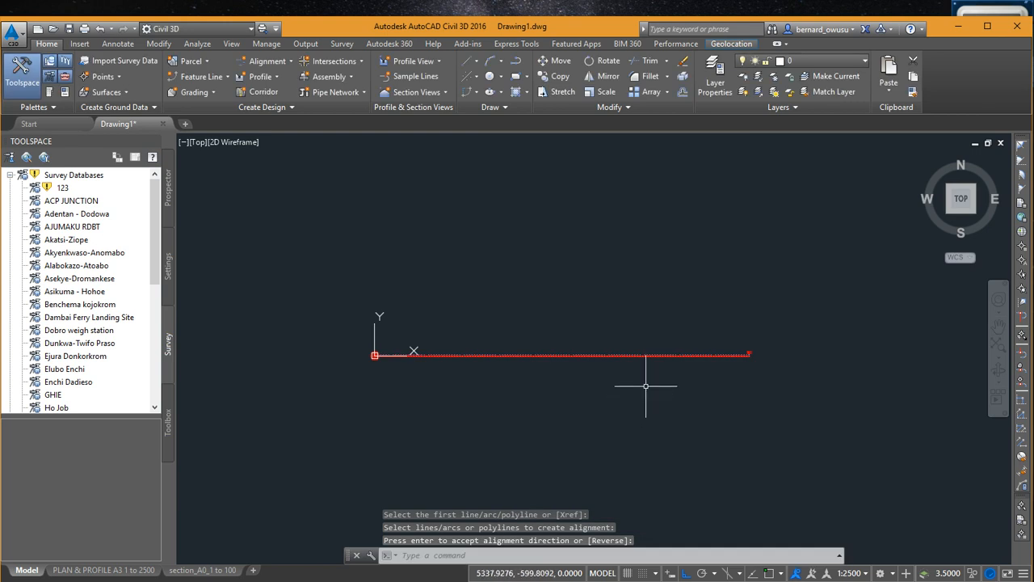
- Examine the station labels along the drain alignment, including the chainage at its far end
mouse_move(644, 386)
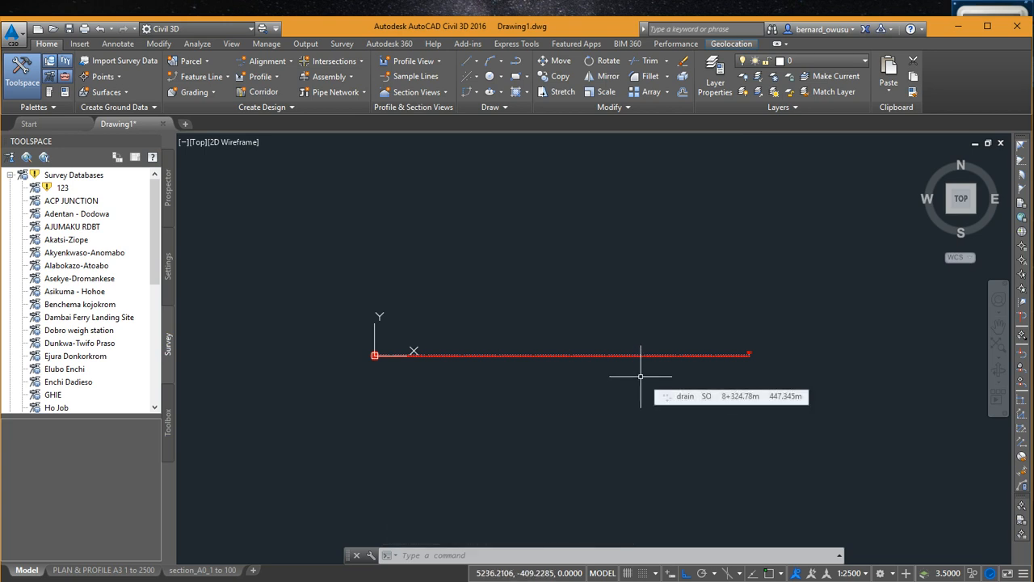
scroll(416, 355, "up", 8)
scroll(571, 377, "down", 5)
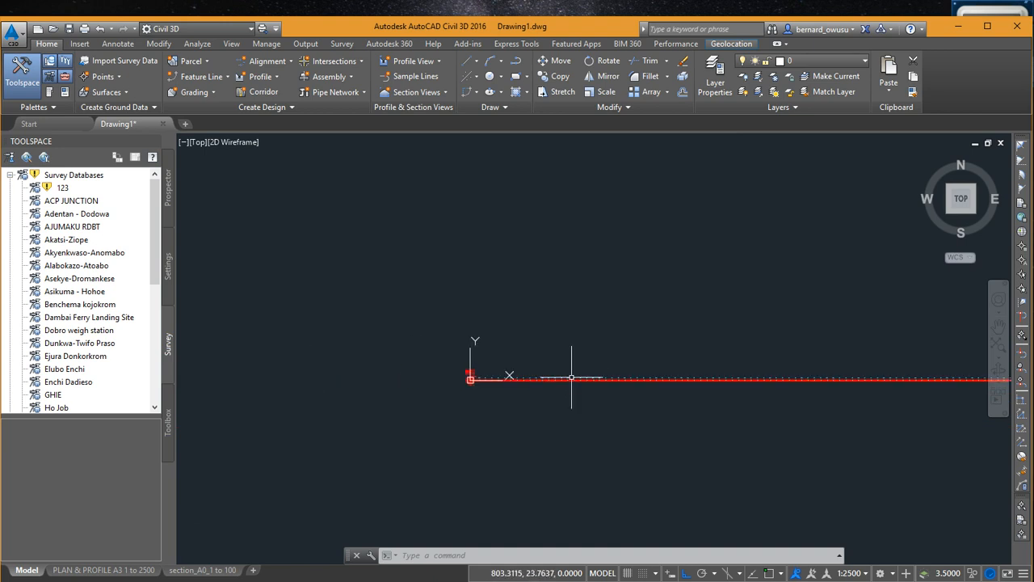
middle_click_drag(719, 374, 602, 368)
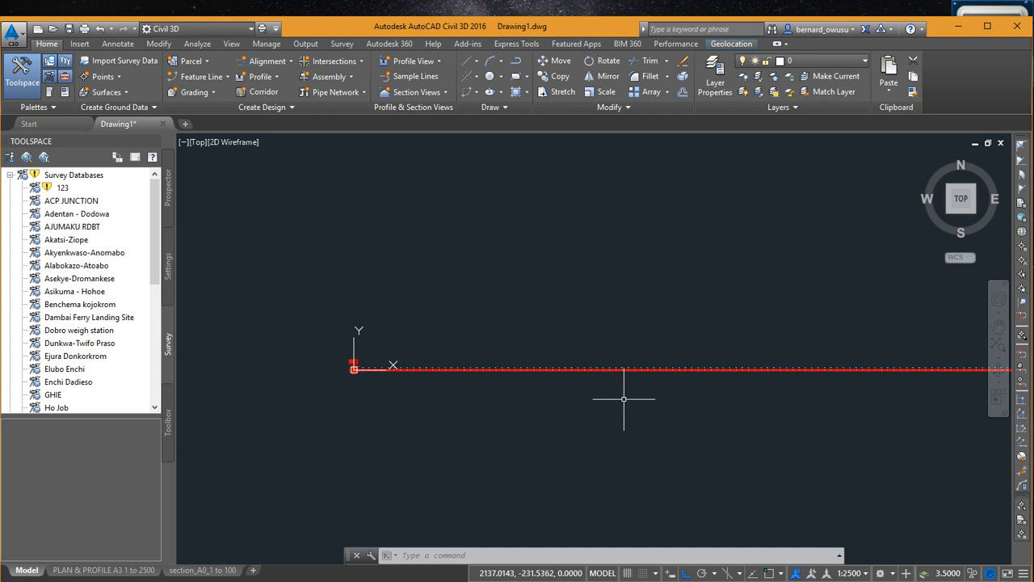
scroll(356, 364, "up", 2)
scroll(400, 323, "down", 2)
mouse_move(739, 323)
middle_mouse_down()
mouse_move(561, 351)
mouse_move(439, 354)
middle_mouse_up()
scroll(779, 351, "up", 5)
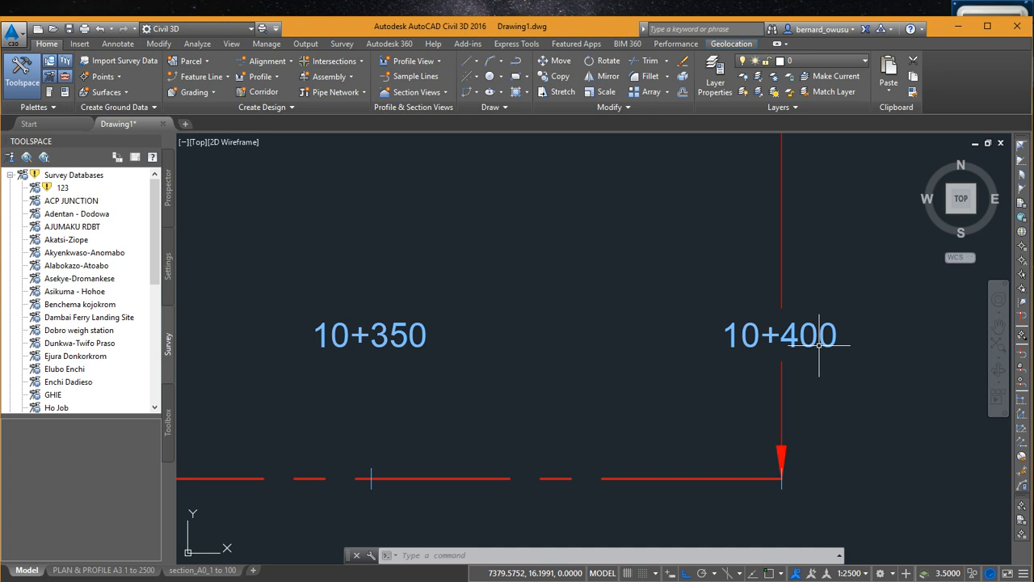
scroll(935, 392, "down", 5)
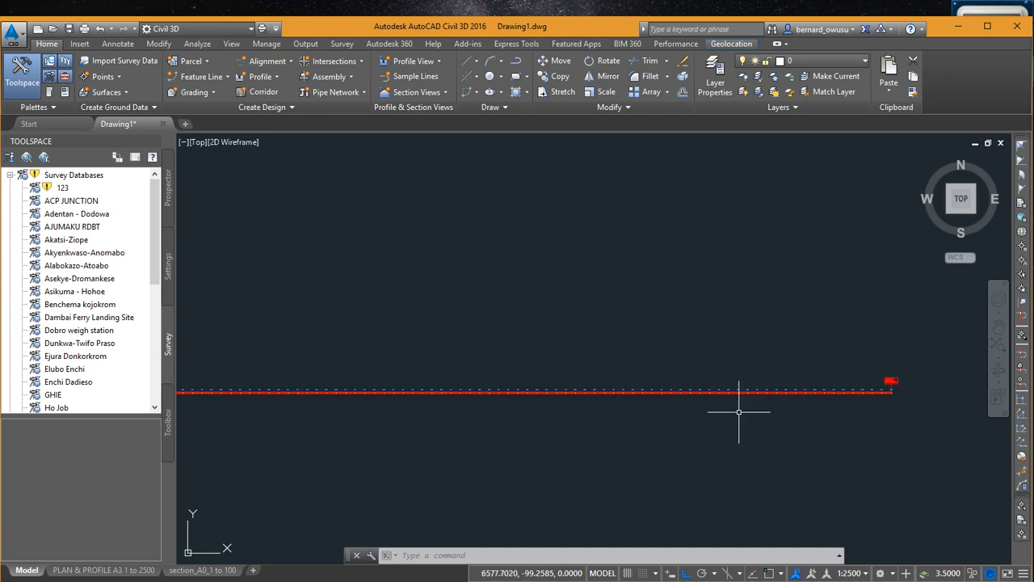
scroll(739, 411, "down", 1)
scroll(574, 431, "down", 1)
mouse_move(413, 444)
middle_mouse_down()
mouse_move(600, 404)
mouse_move(536, 411)
middle_mouse_up()
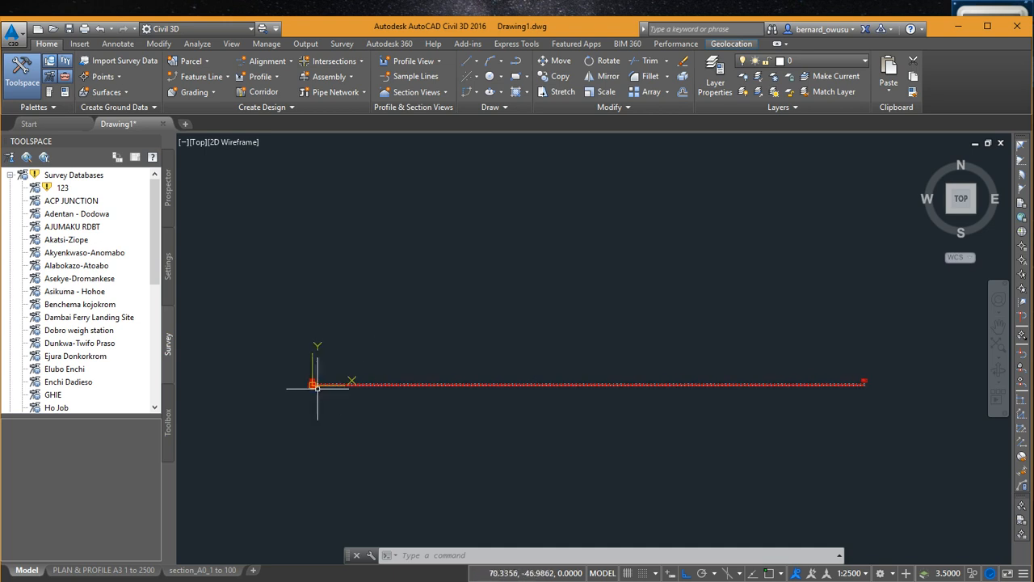
- Examine the start of the drain alignment at the origin, including its starting chainage and the first station labels
mouse_move(317, 389)
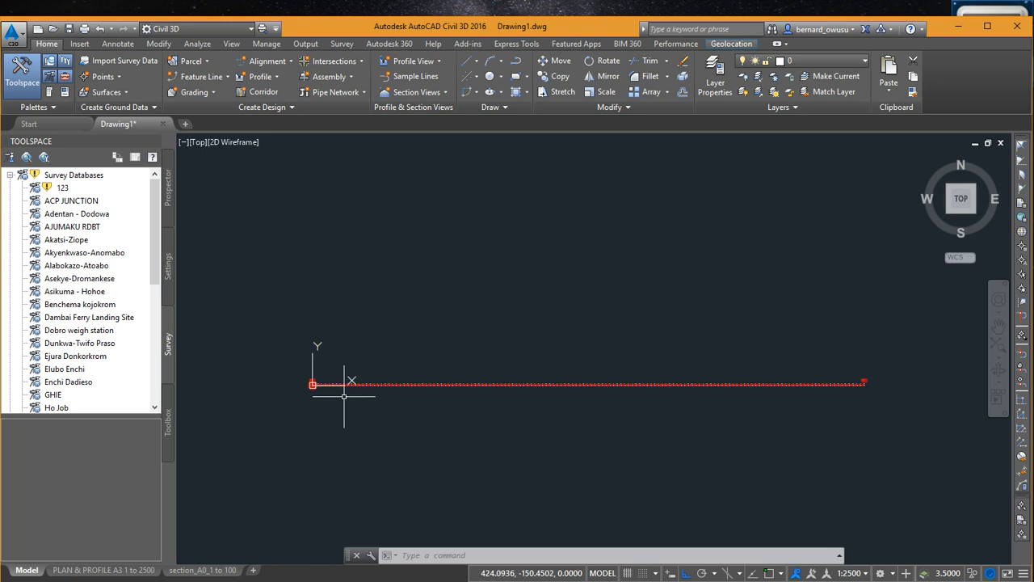
scroll(346, 397, "up", 5)
scroll(341, 397, "down", 3)
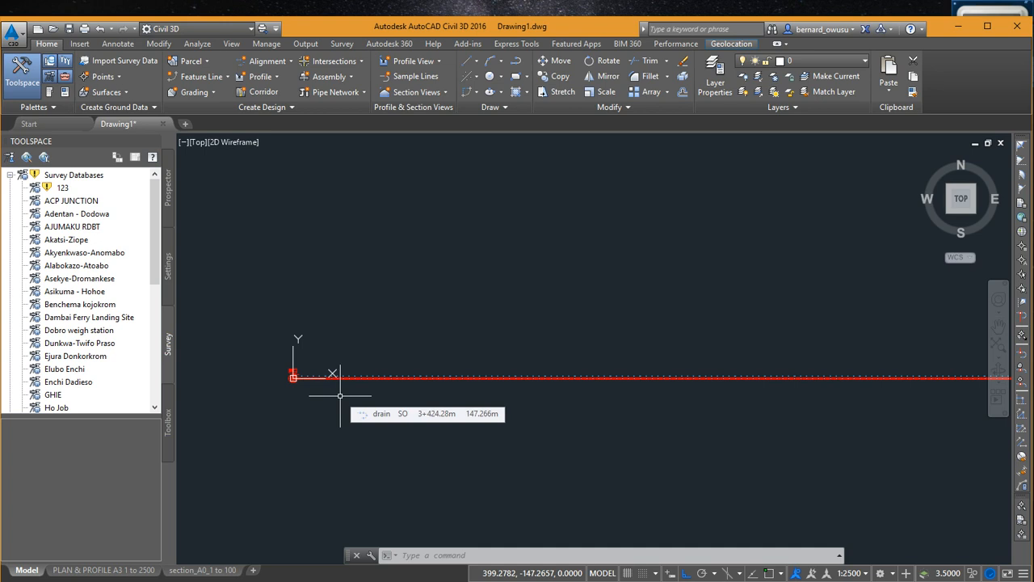
scroll(266, 377, "down", 2)
middle_click_drag(659, 391, 646, 346)
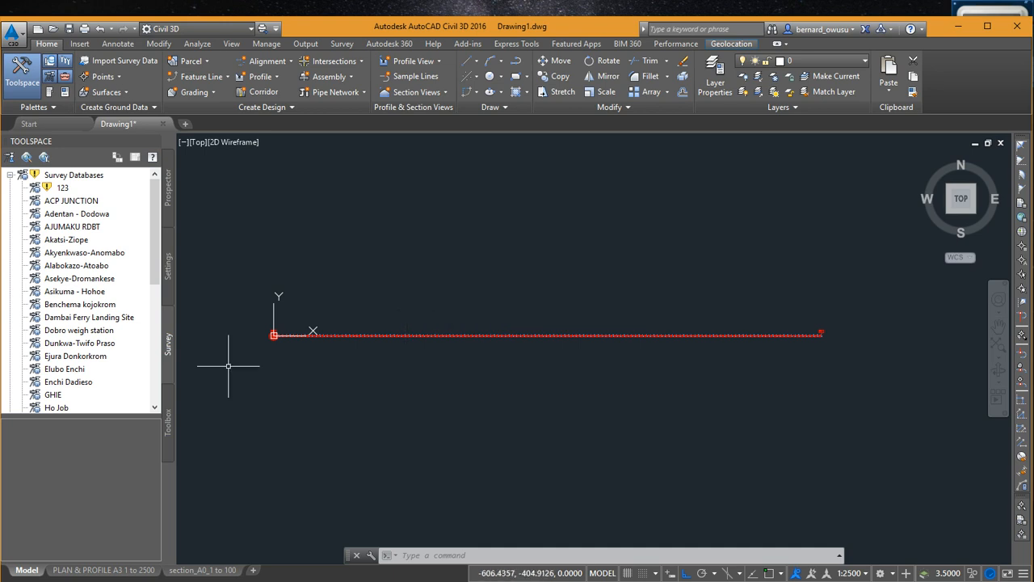
scroll(262, 323, "up", 3)
middle_click_drag(289, 424, 552, 385)
scroll(519, 352, "up", 10)
middle_click_drag(425, 314, 495, 420)
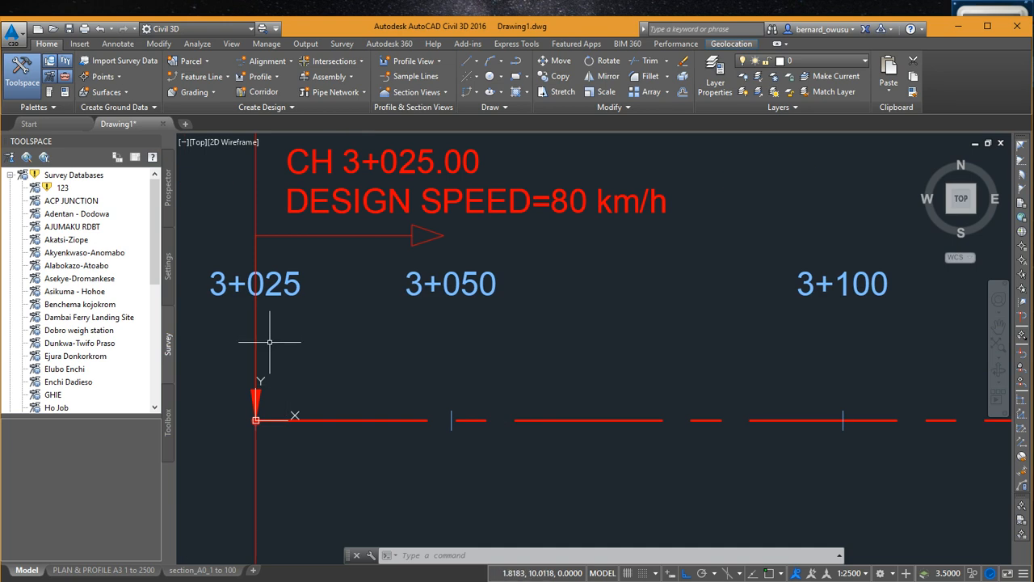
scroll(270, 343, "down", 2)
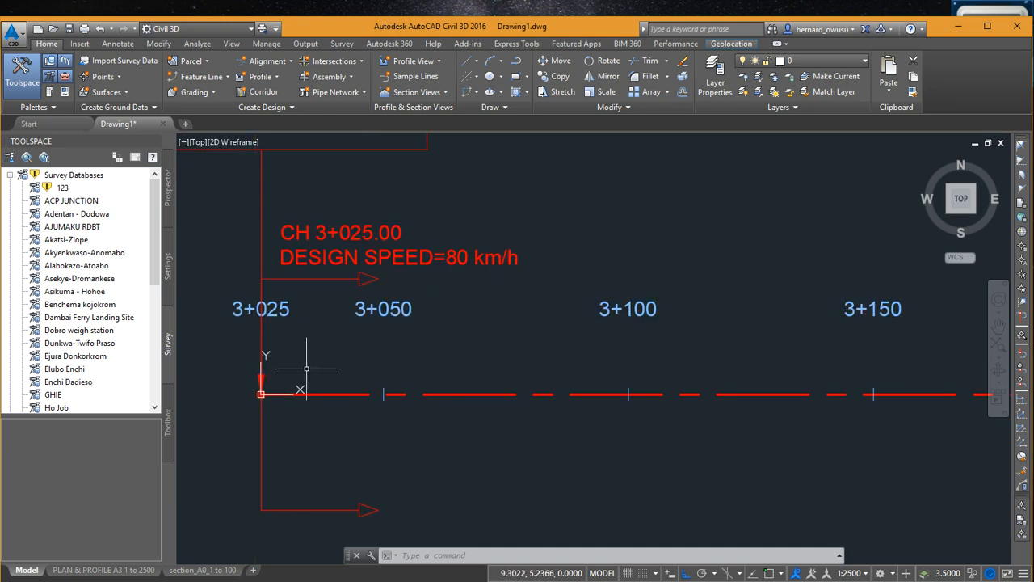
scroll(310, 364, "down", 2)
middle_click_drag(486, 376, 411, 376)
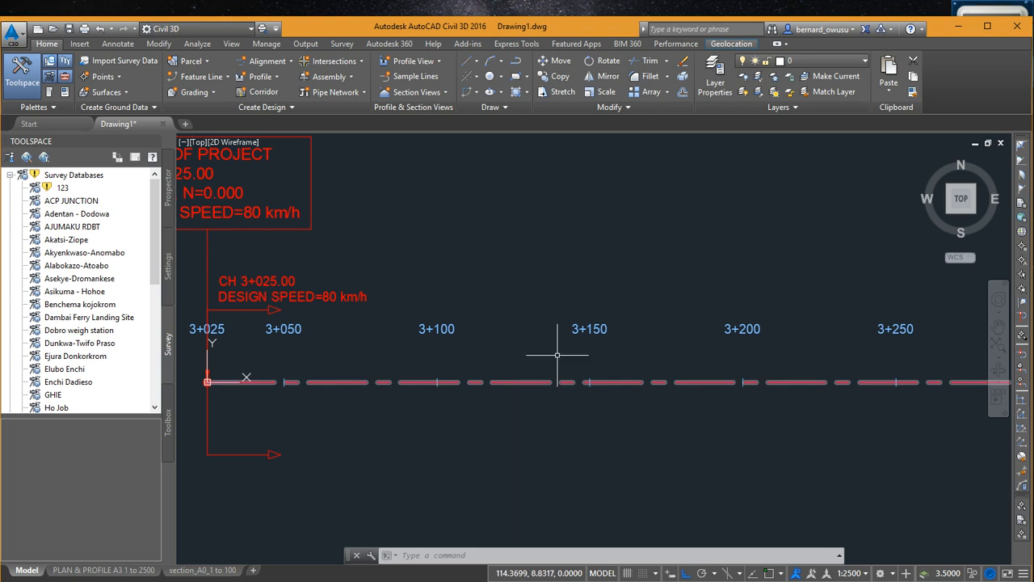
scroll(551, 359, "down", 5)
middle_click_drag(707, 370, 565, 369)
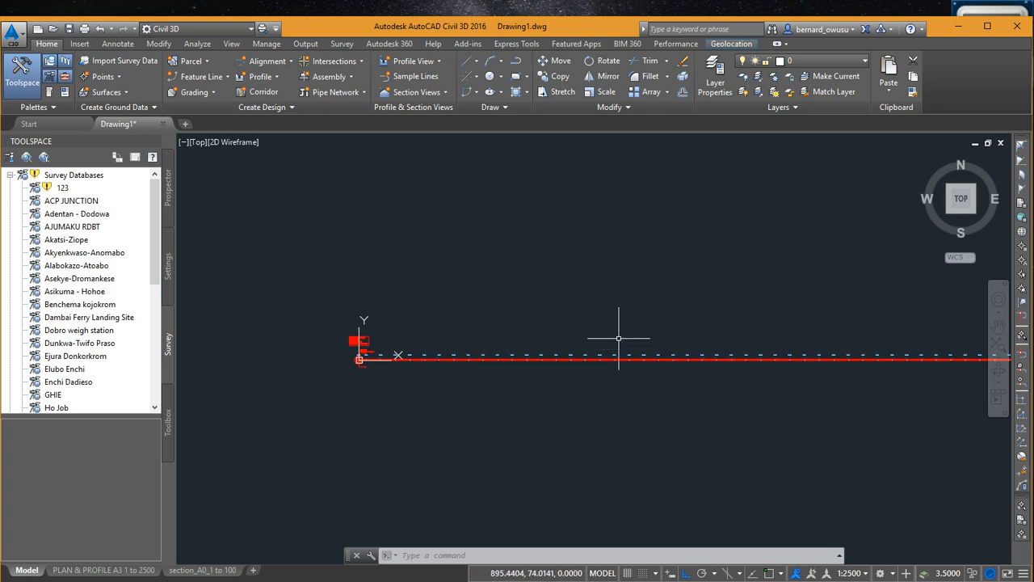
- Close the ghie.csv workbook in Excel and show the "design data for trainees" folder in File Explorer
left_click(485, 580)
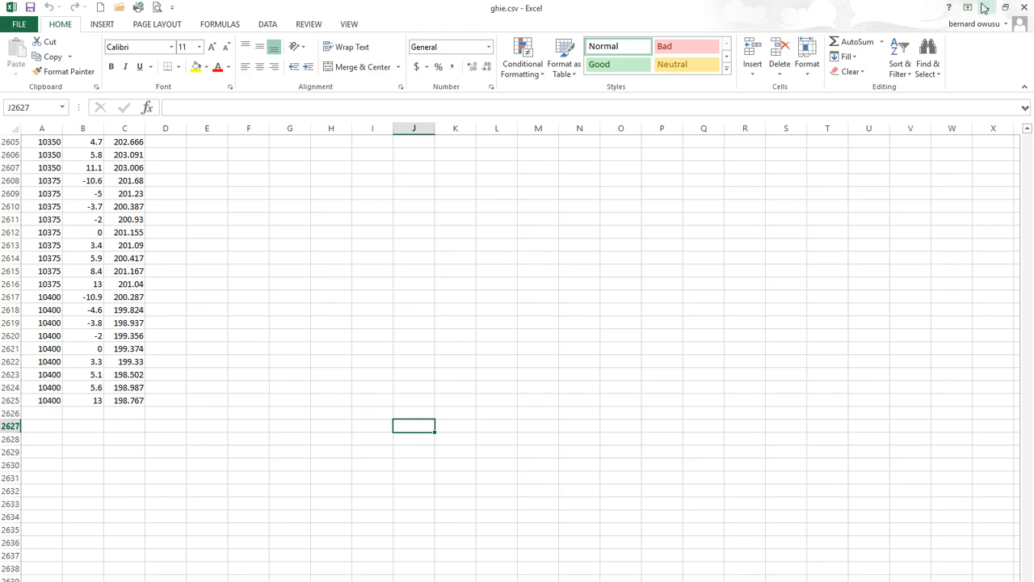
left_click(1025, 7)
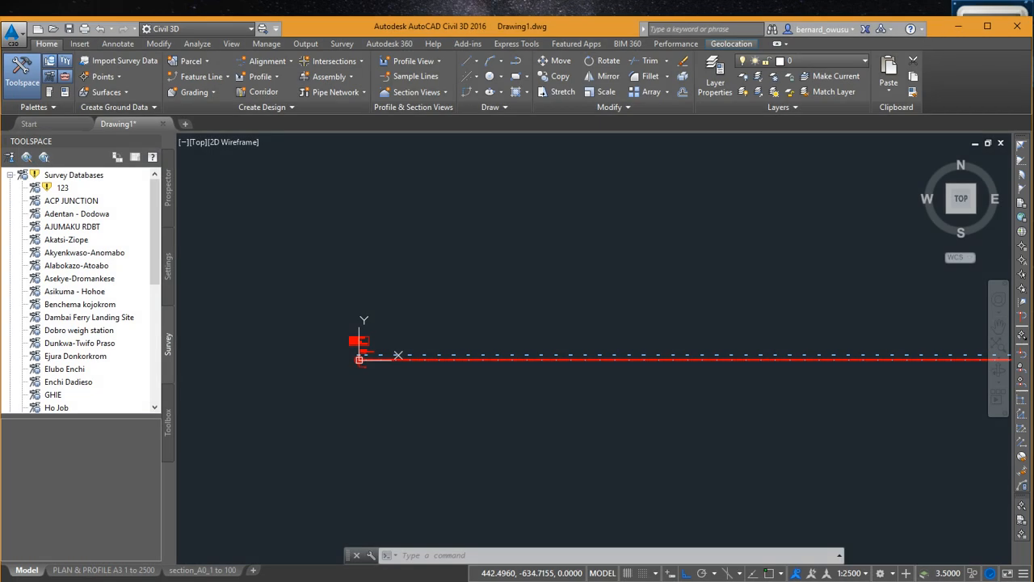
left_click(453, 581)
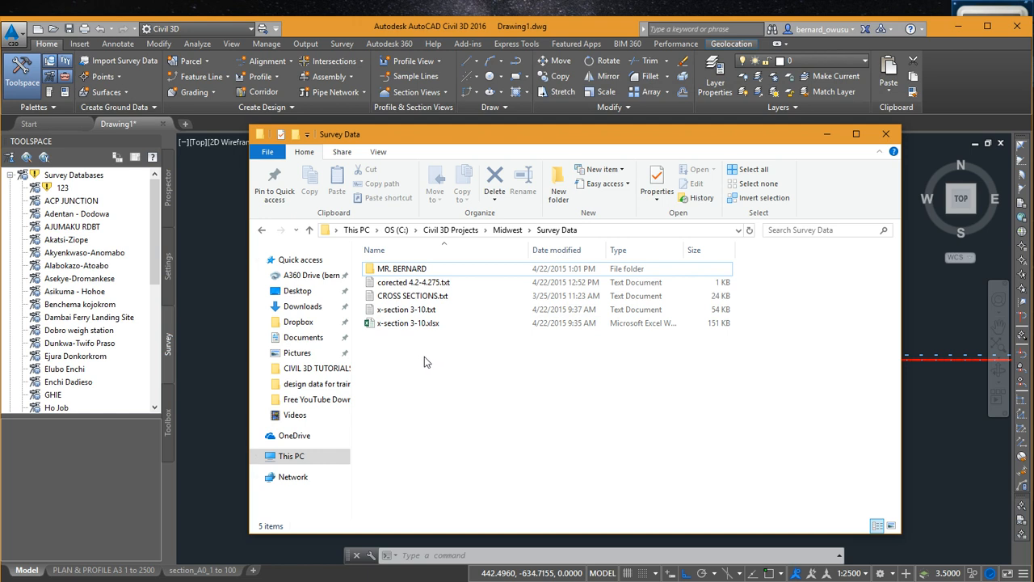
left_click(336, 384)
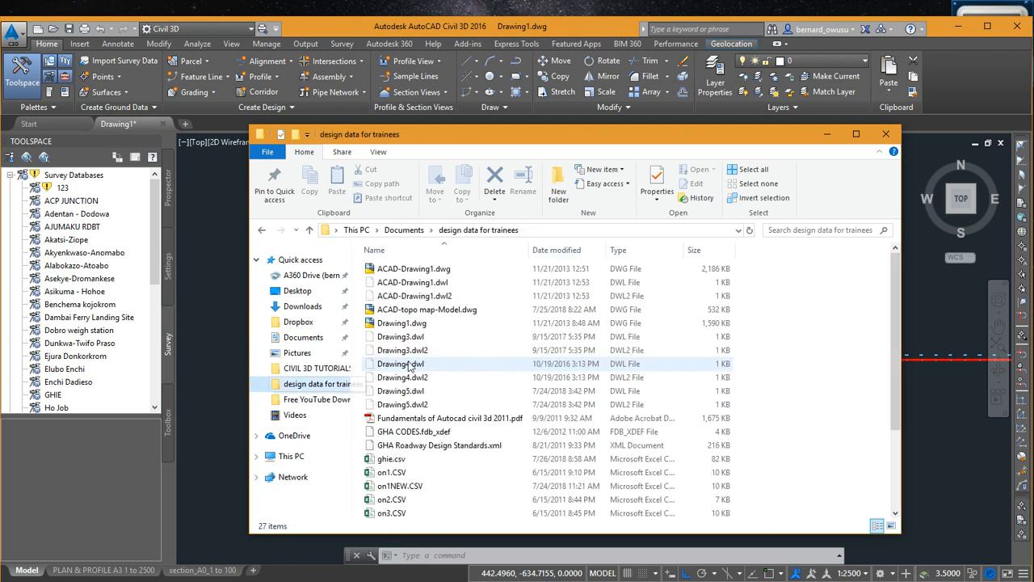
- Locate ghie.csv in the folder's file list and select it, followed by on1.CSV
scroll(417, 366, "down", 1)
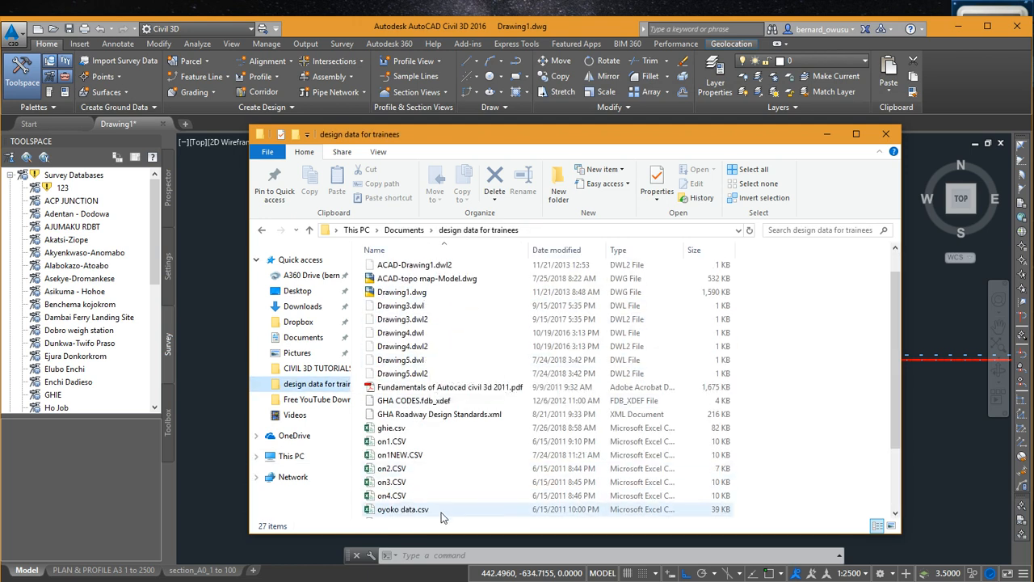
scroll(436, 501, "down", 1)
left_click(428, 391)
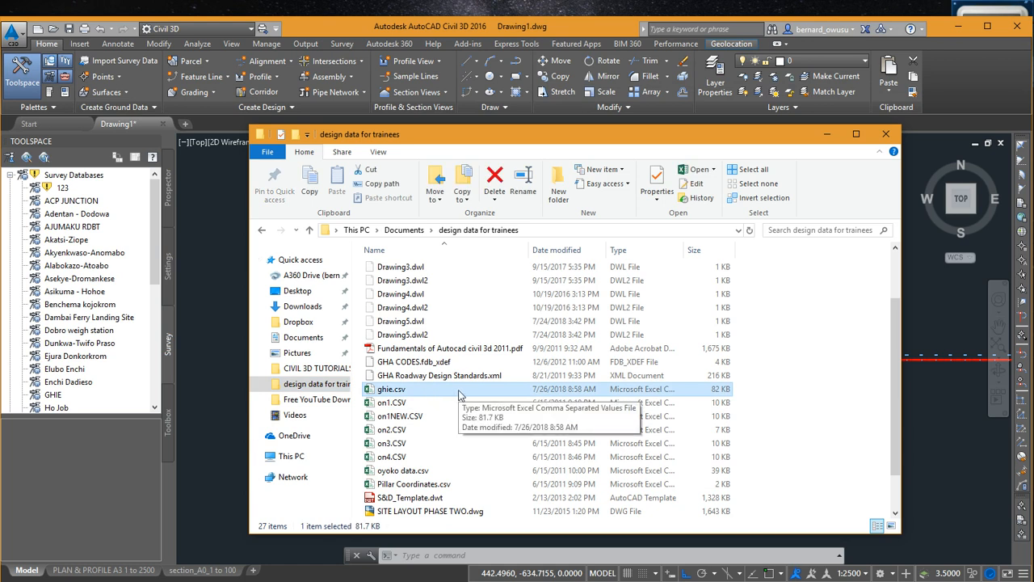
scroll(457, 394, "down", 1)
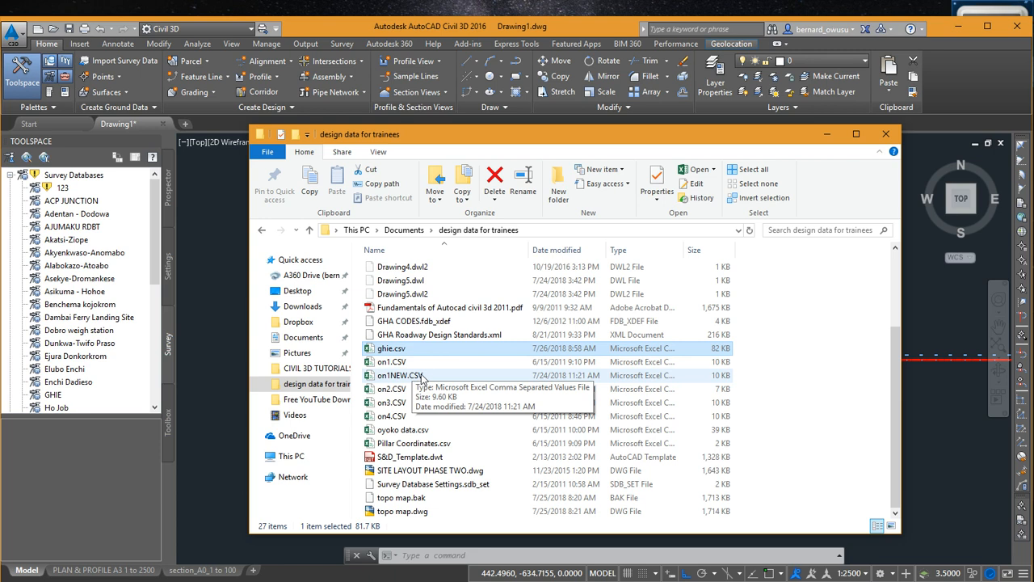
left_click(441, 362)
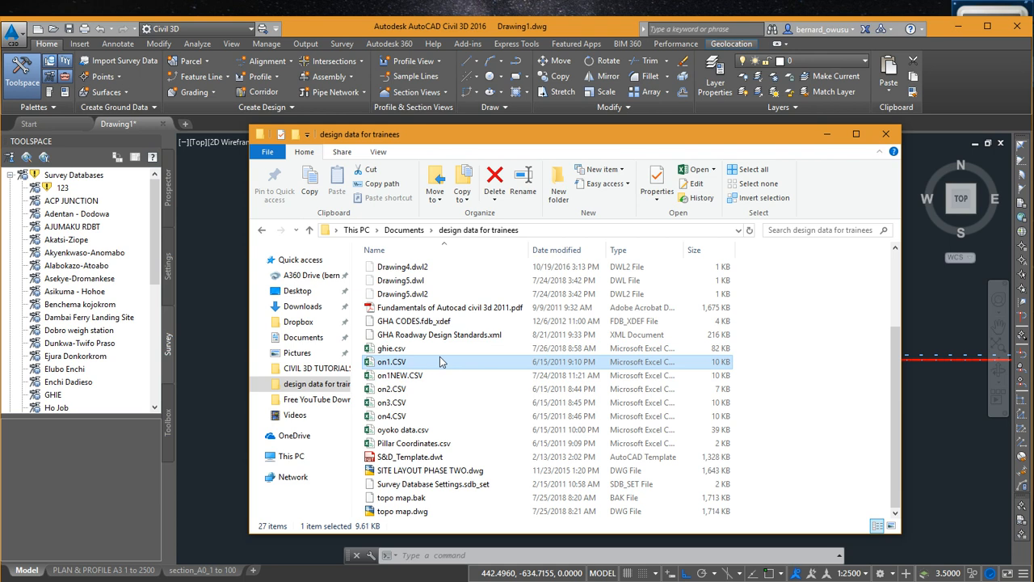
- Select ghie.csv and check in the folder's display options whether file name extensions are shown
left_click(444, 350)
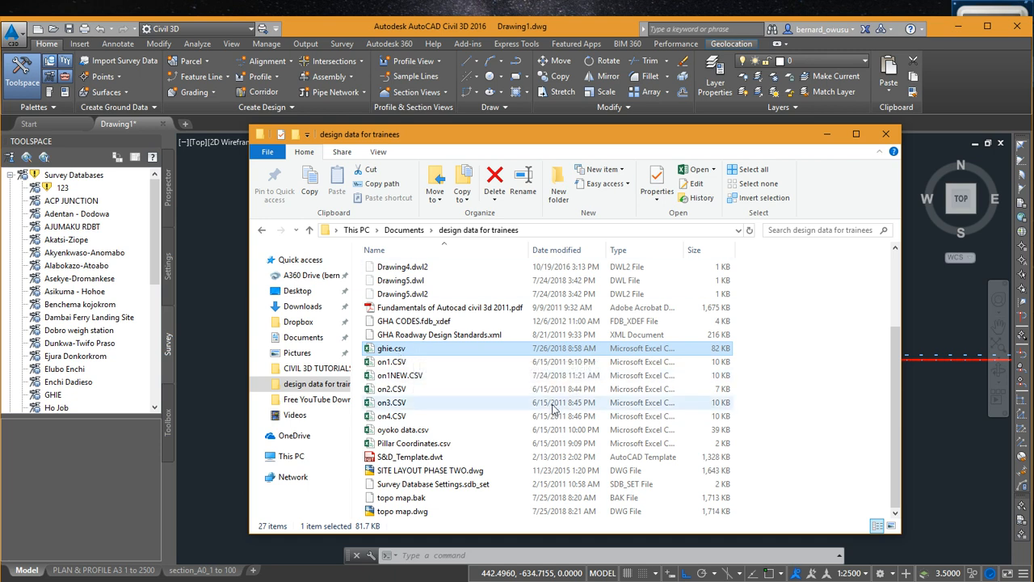
left_click(384, 157)
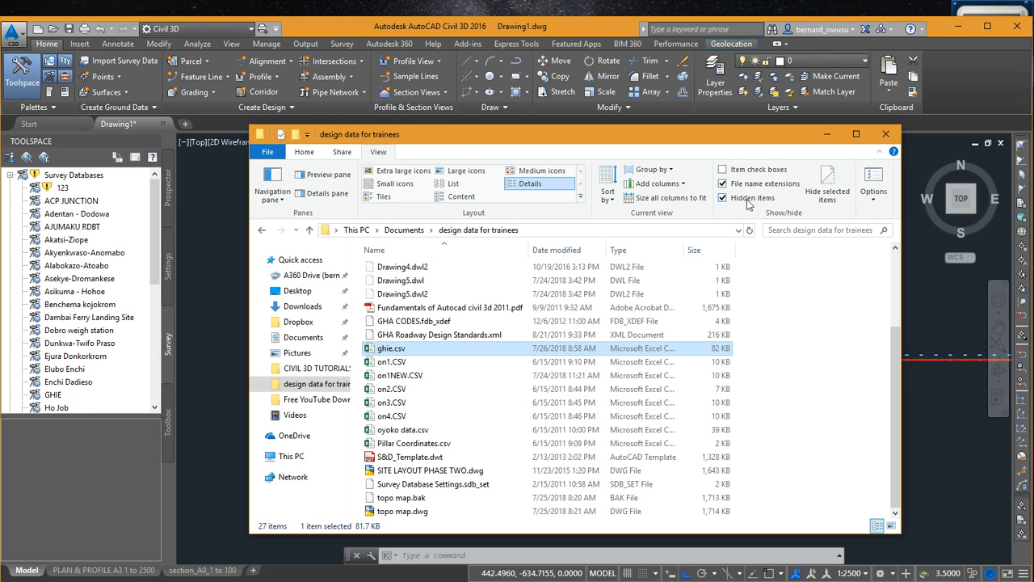
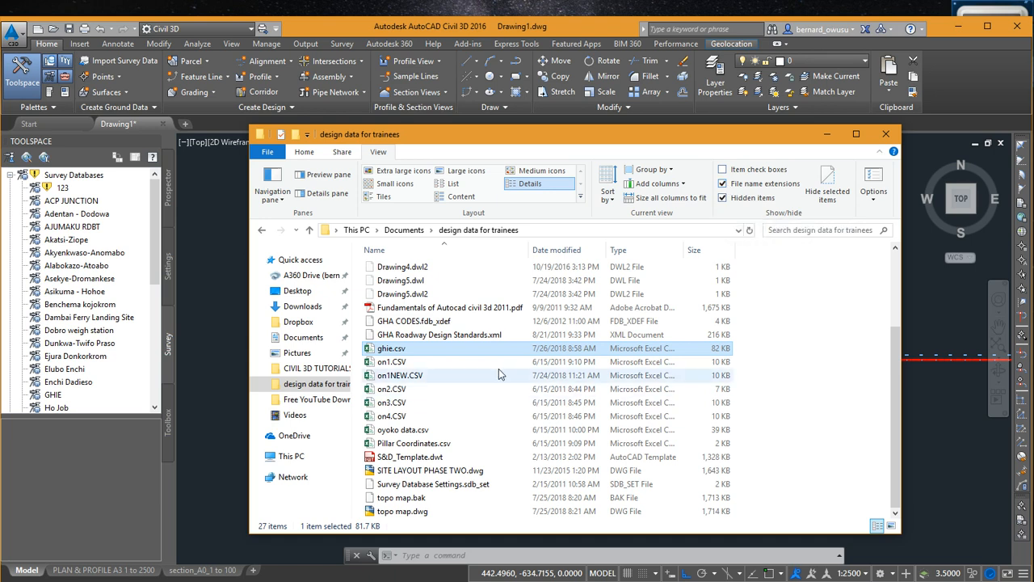
left_click(274, 154)
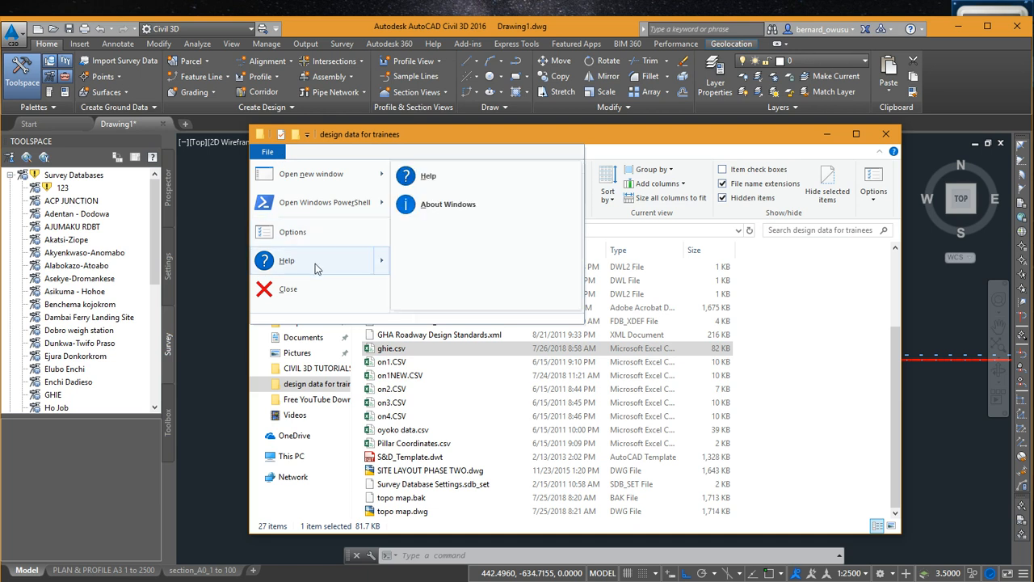
mouse_move(323, 212)
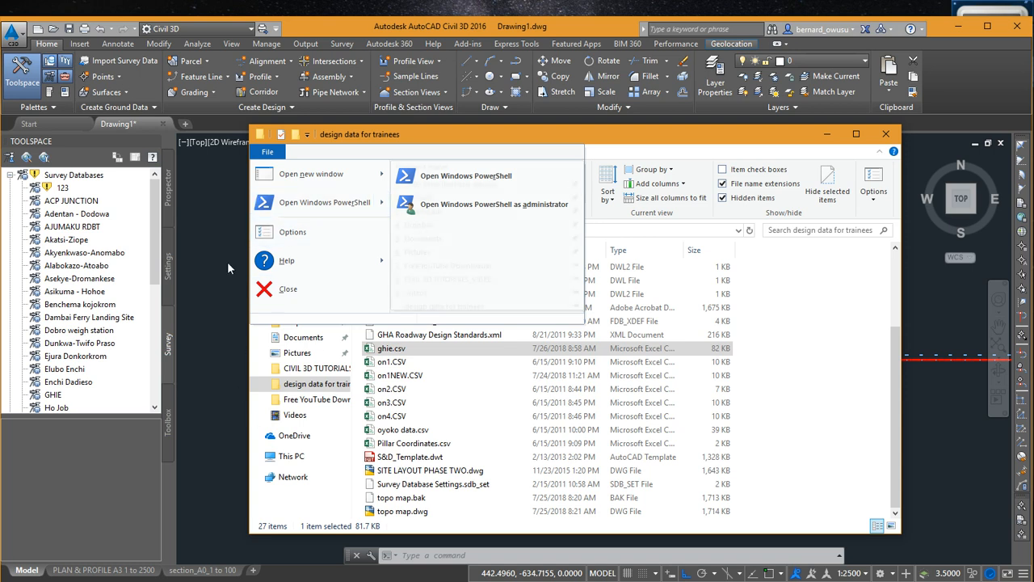
left_click(388, 135)
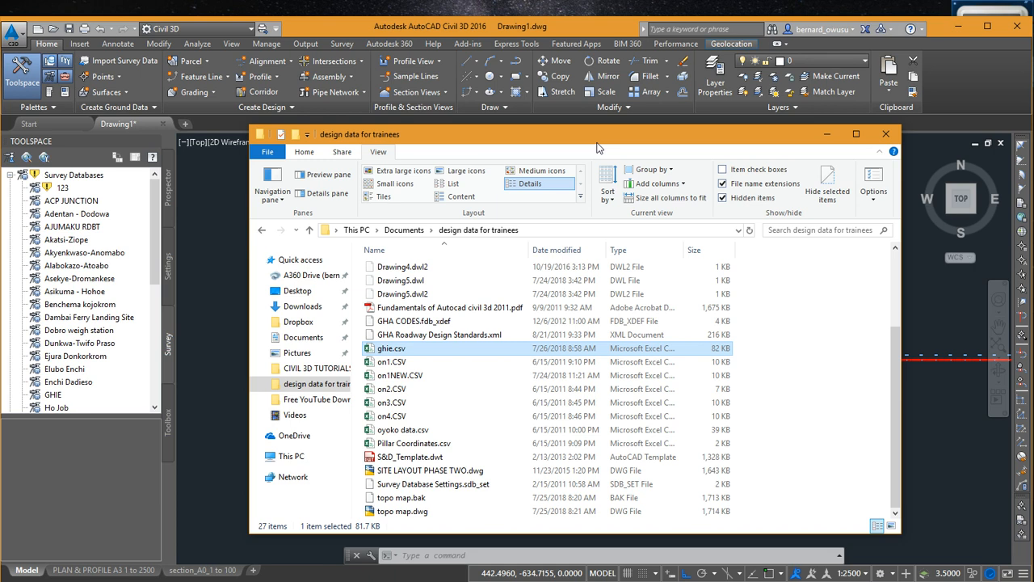
- Rename ghie.csv in the "design data for trainees" folder to ghie.txt and accept the change of file extension
left_click(415, 352)
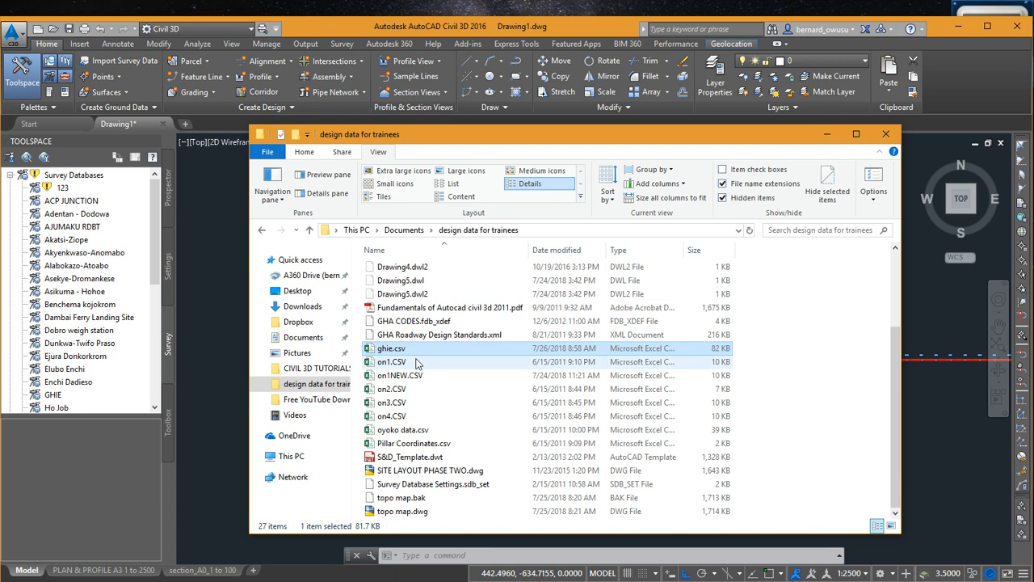
left_click(421, 364)
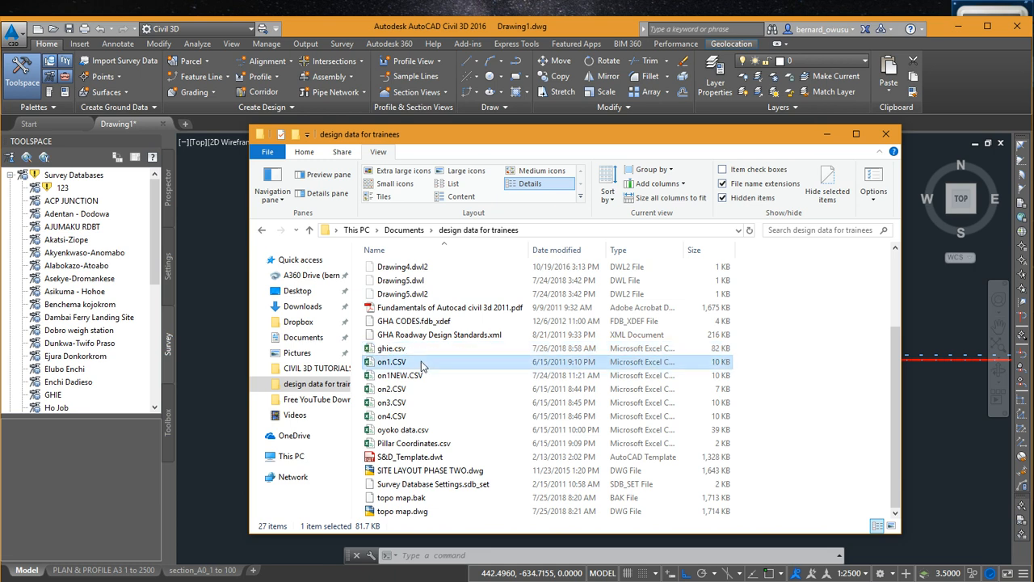
left_click(422, 349)
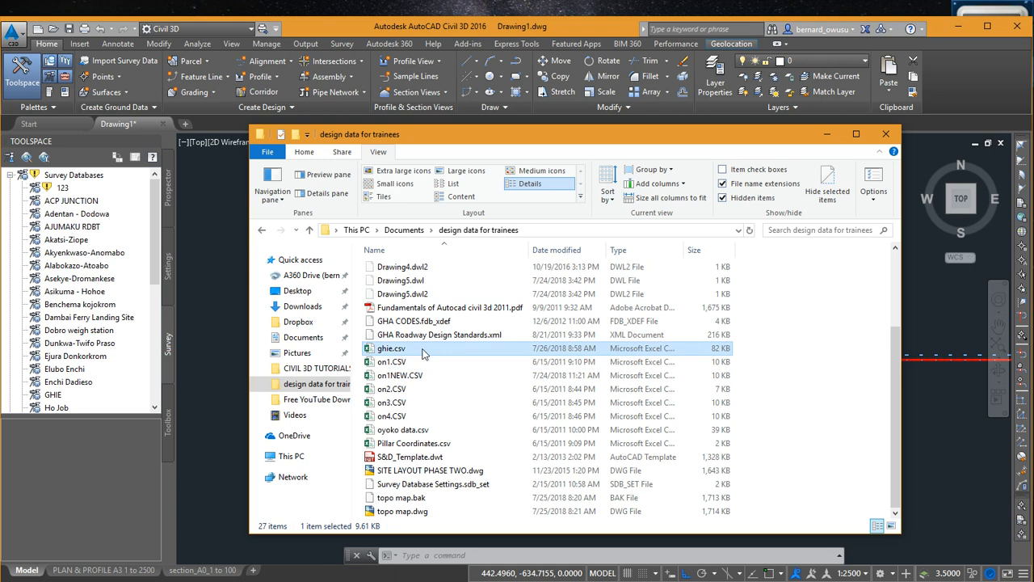
left_click(425, 350)
key("BackSpace")
key("BackSpace")
key("BackSpace")
type("txt")
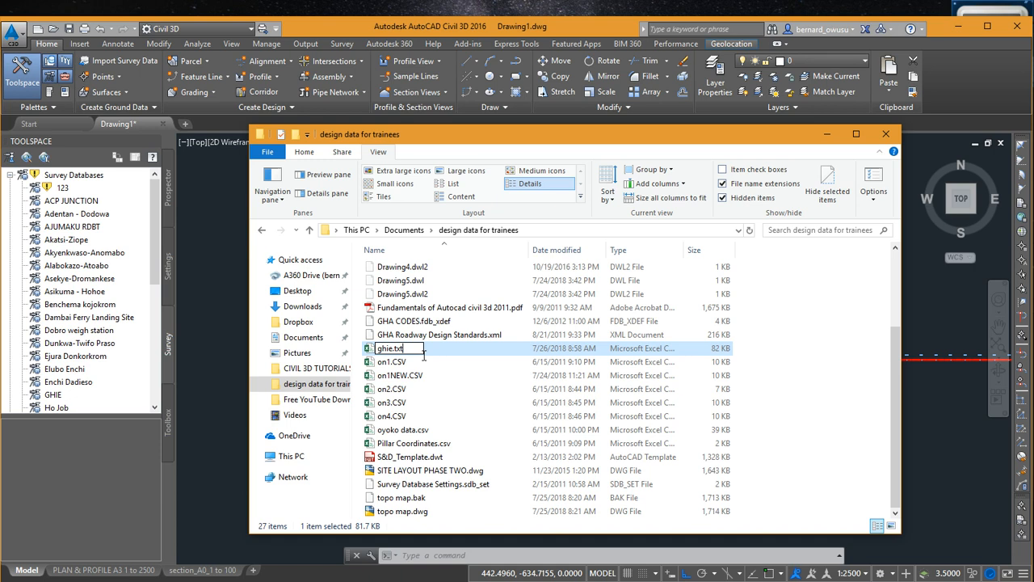
key("Return")
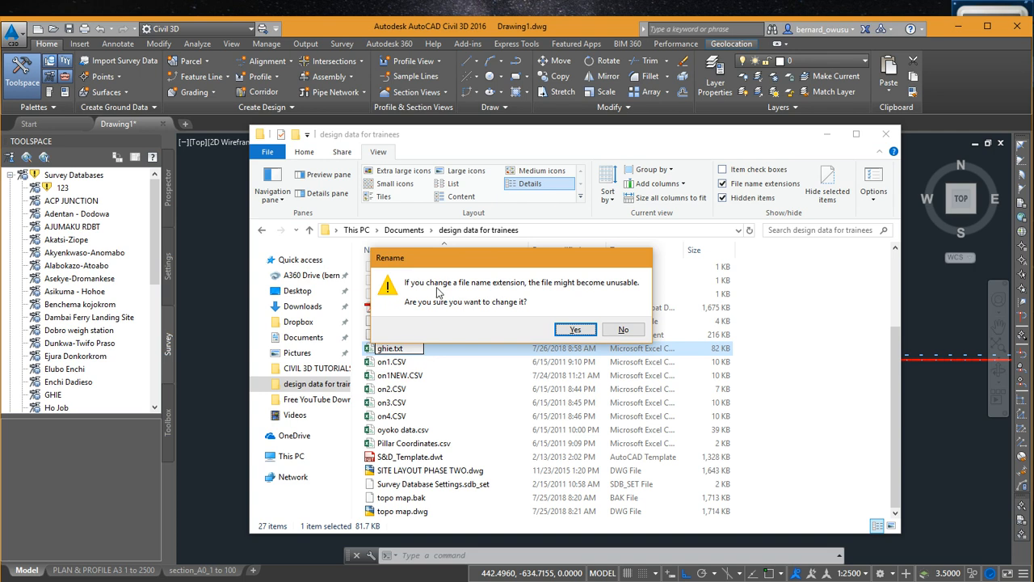
left_click(573, 331)
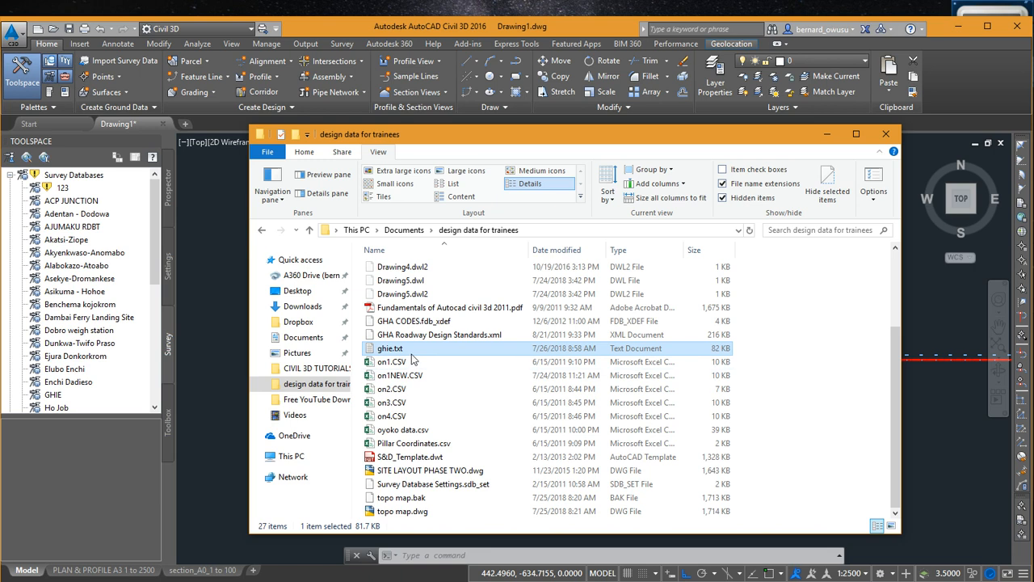
- Open ghie.txt in Notepad to review its comma-separated station, offset and elevation rows, and close it
double_click(422, 354)
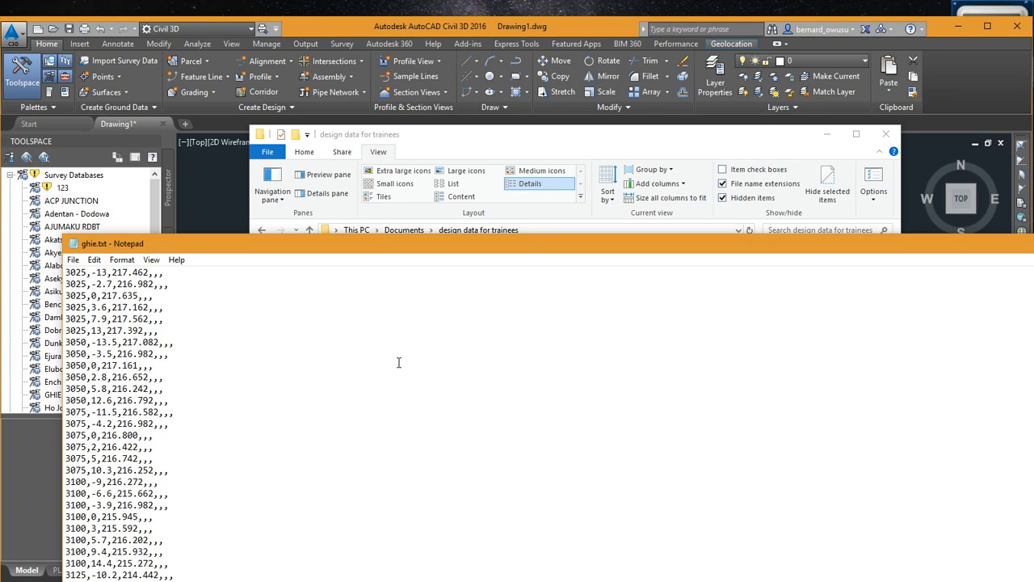
scroll(196, 411, "down", 10)
scroll(194, 416, "down", 12)
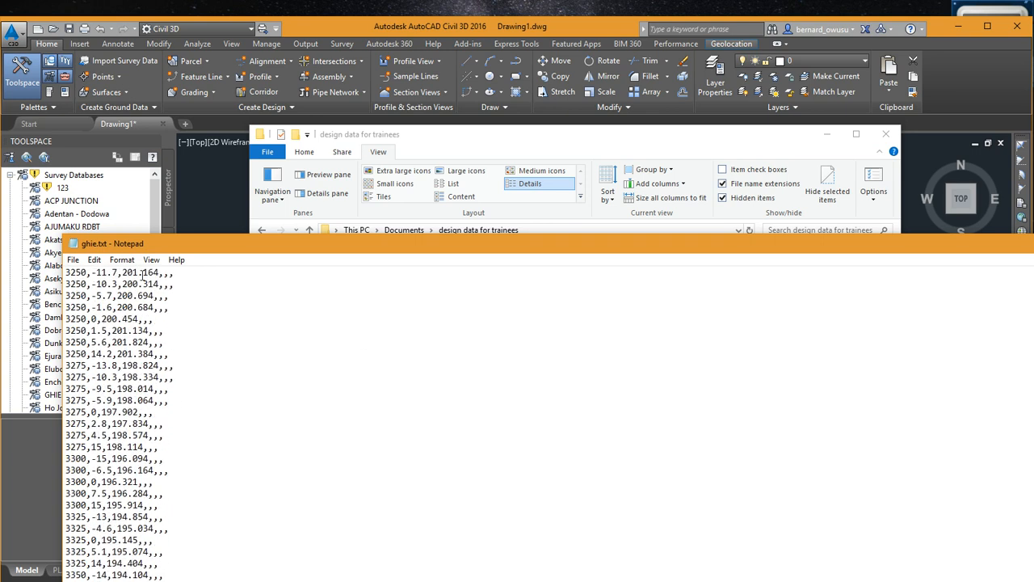
mouse_move(933, 246)
left_mouse_down()
mouse_move(820, 231)
mouse_move(945, 231)
mouse_move(690, 233)
mouse_move(950, 238)
left_mouse_up()
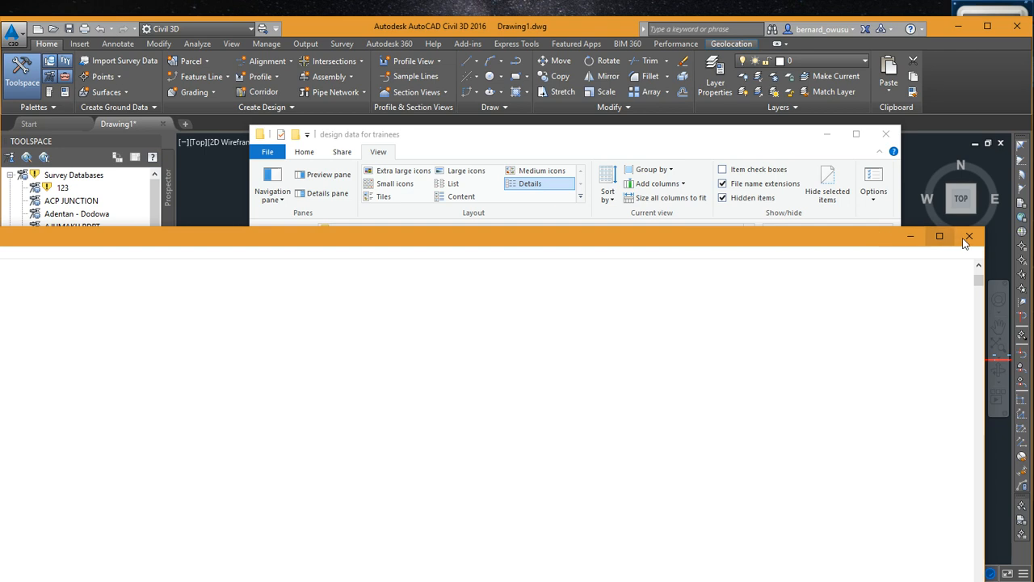
left_click(969, 236)
- Return to the Civil 3D drawing with Prospector shown and bring up the Point Creation Tools over the drawing area
left_click(924, 430)
mouse_move(791, 378)
middle_mouse_down()
mouse_move(582, 354)
mouse_move(639, 358)
middle_mouse_up()
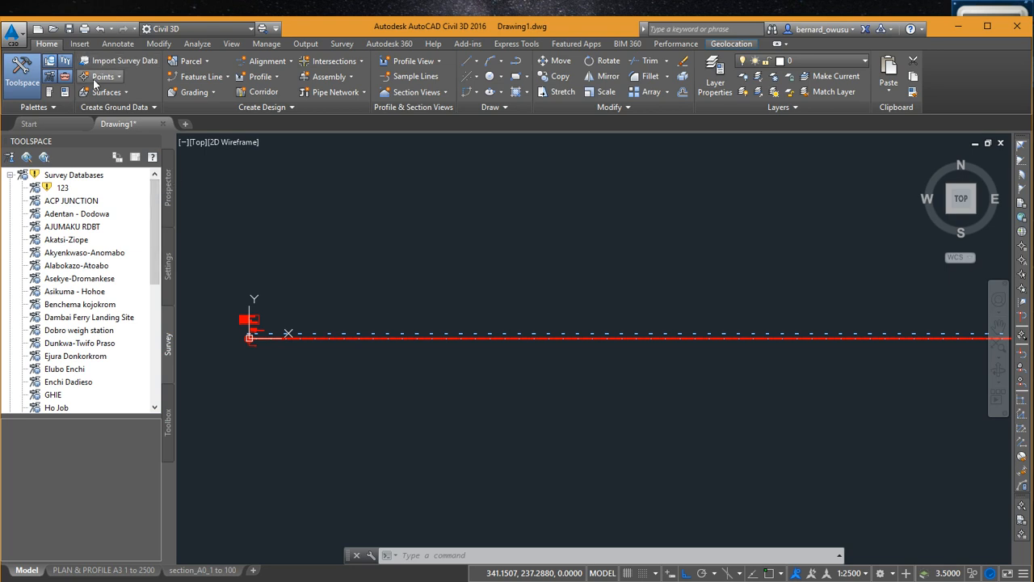
left_click(169, 200)
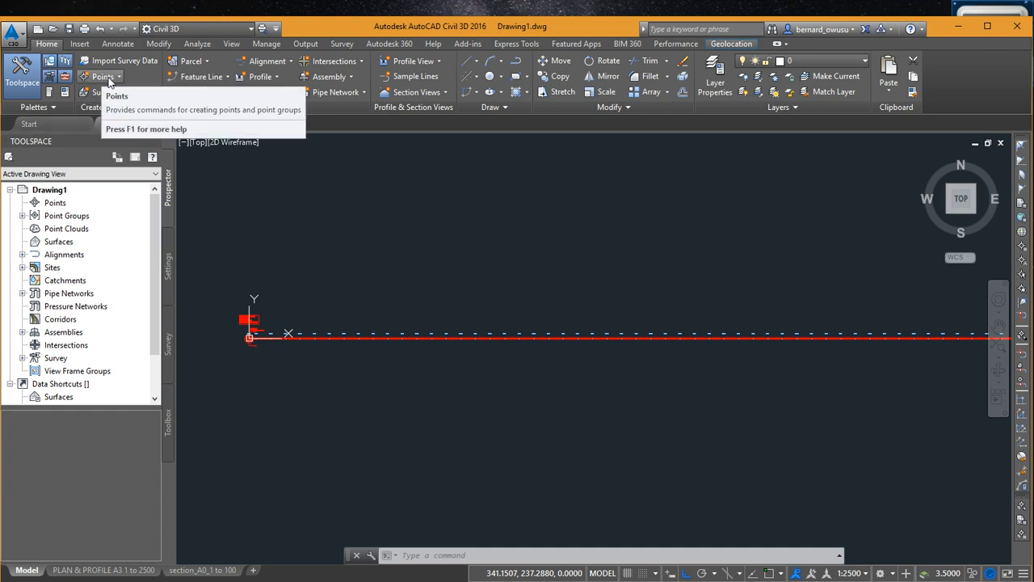
left_click(118, 78)
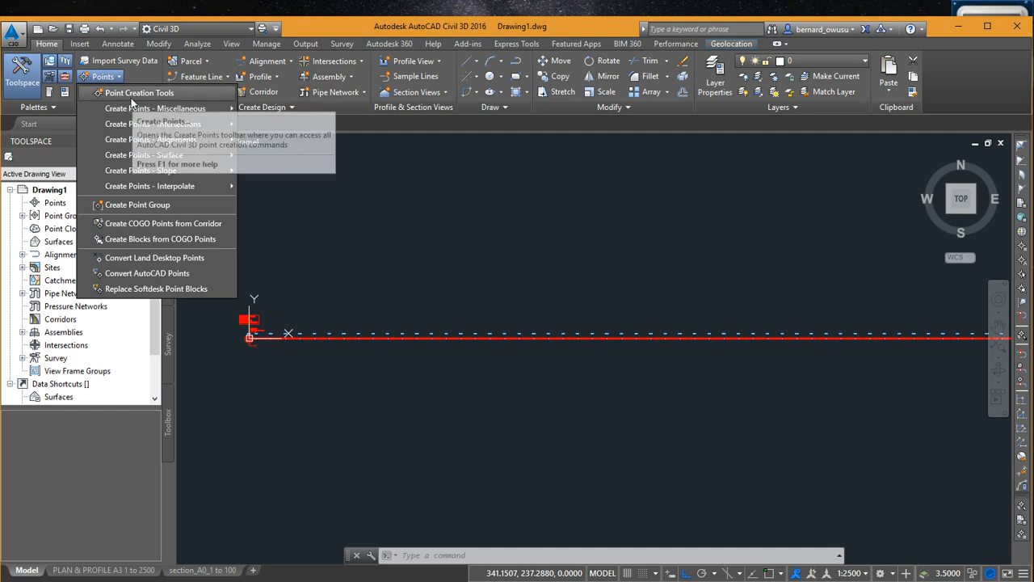
mouse_move(142, 144)
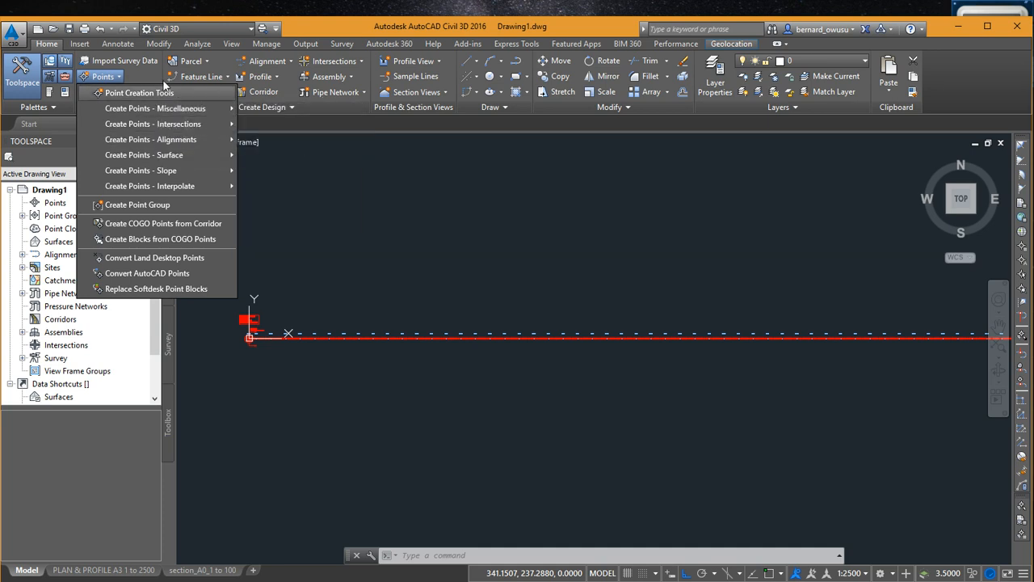
mouse_move(184, 140)
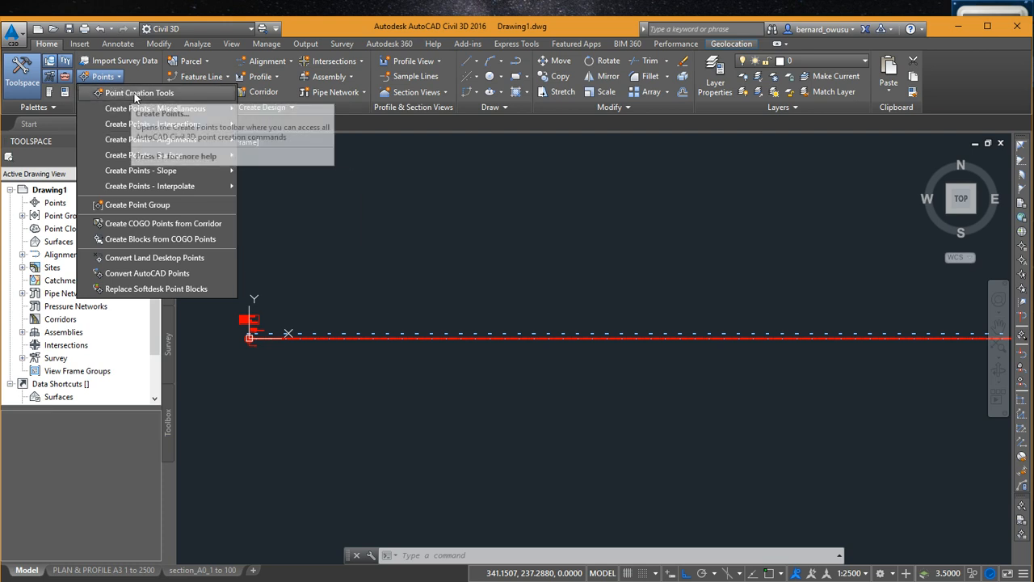
left_click(159, 101)
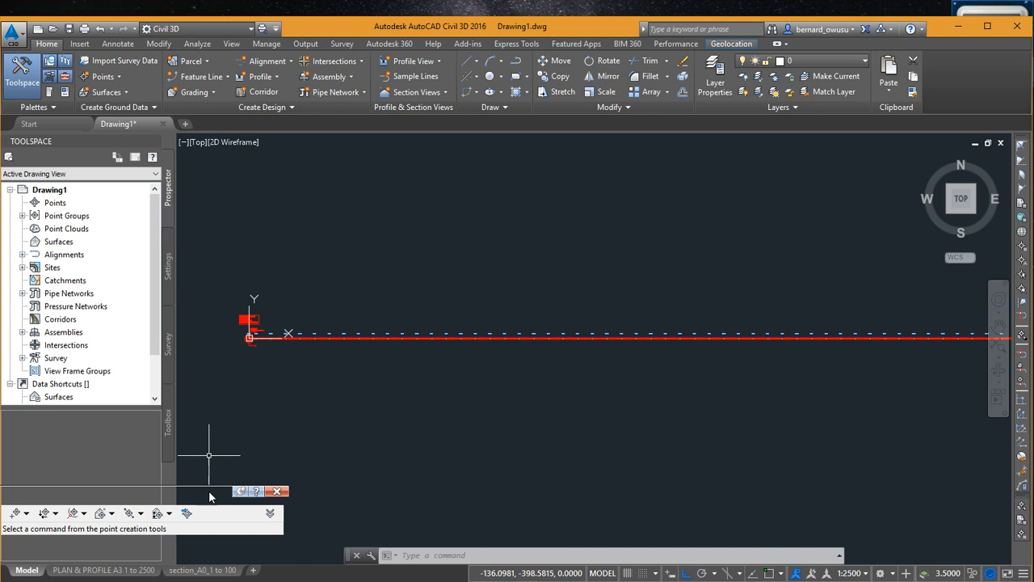
left_click_drag(210, 493, 561, 177)
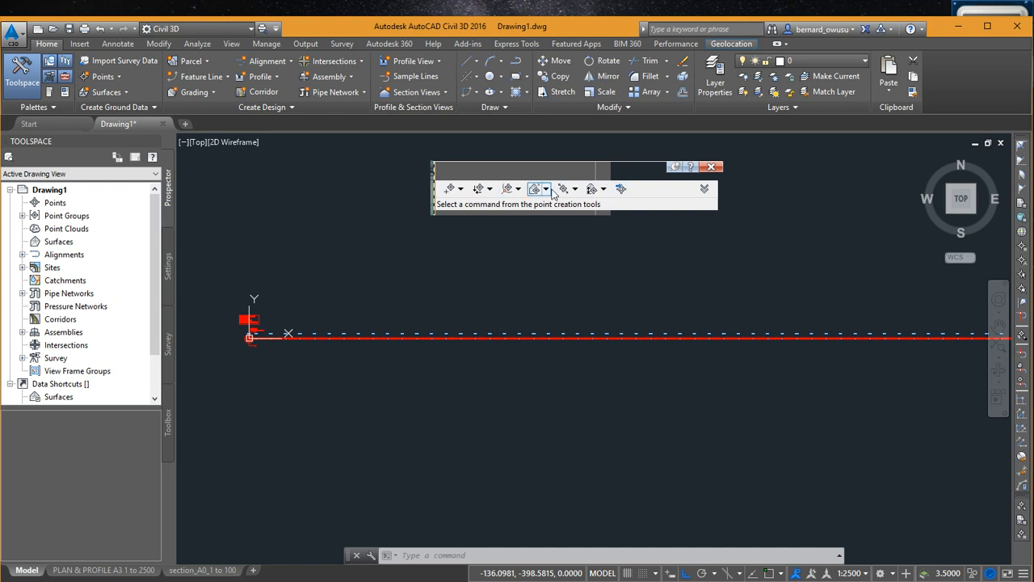
left_click(518, 189)
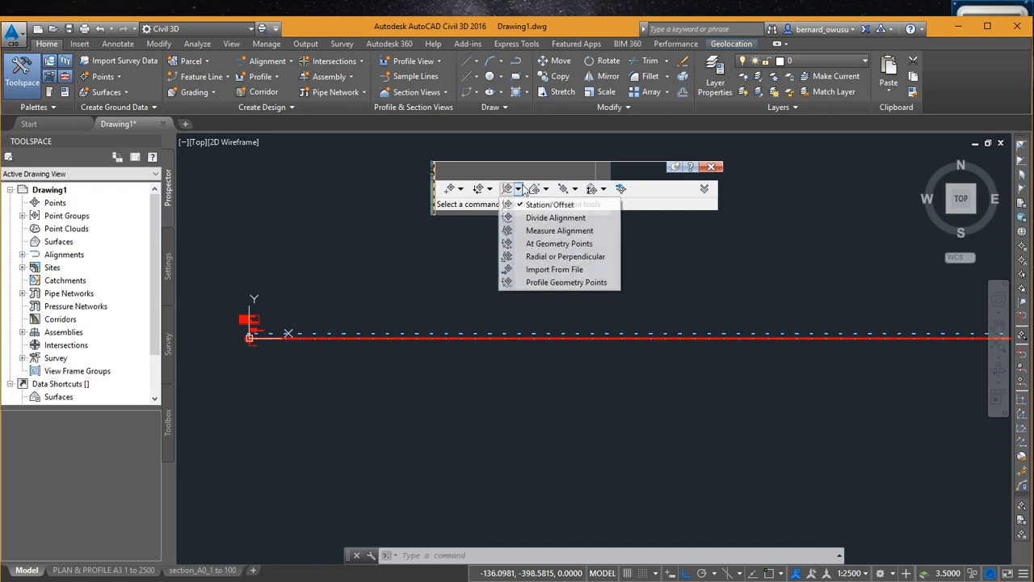
left_click(517, 184)
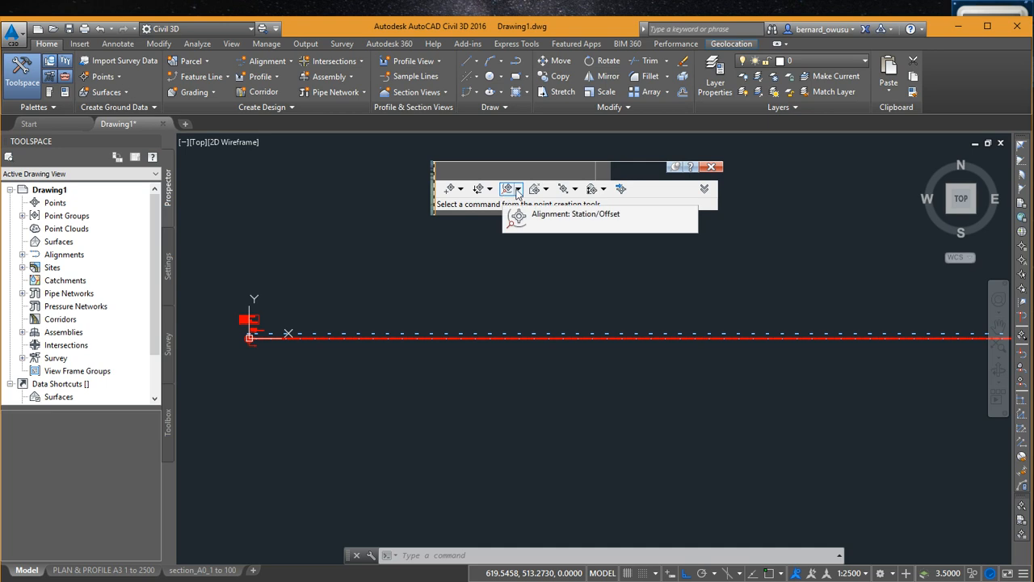
left_click(519, 191)
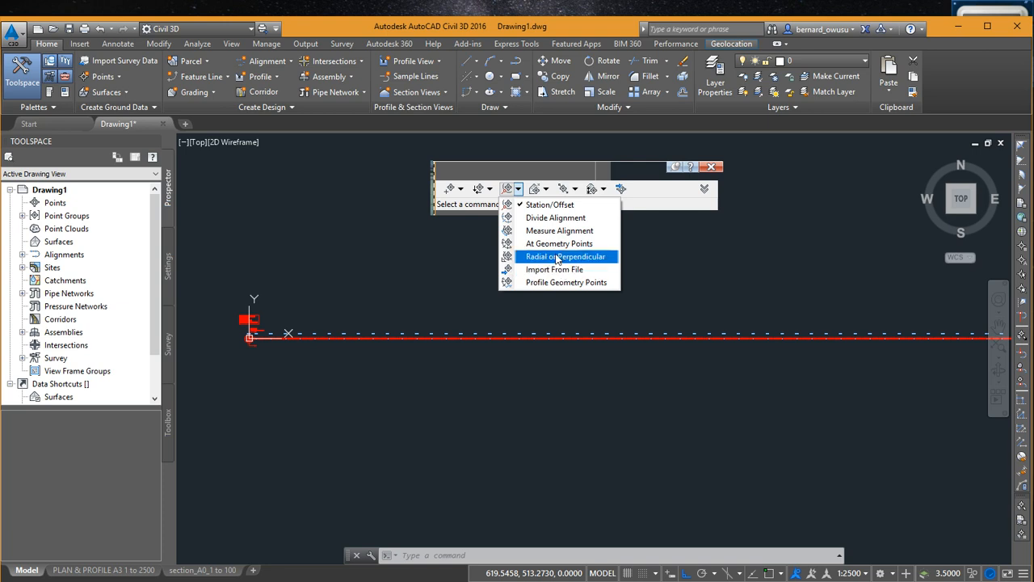
left_click(556, 172)
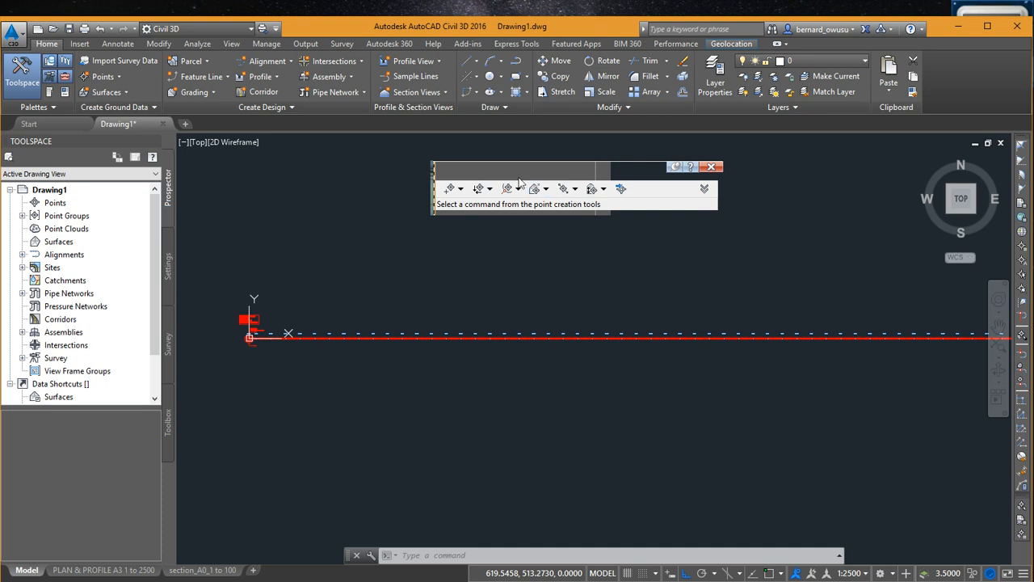
left_click(121, 77)
left_click(486, 173)
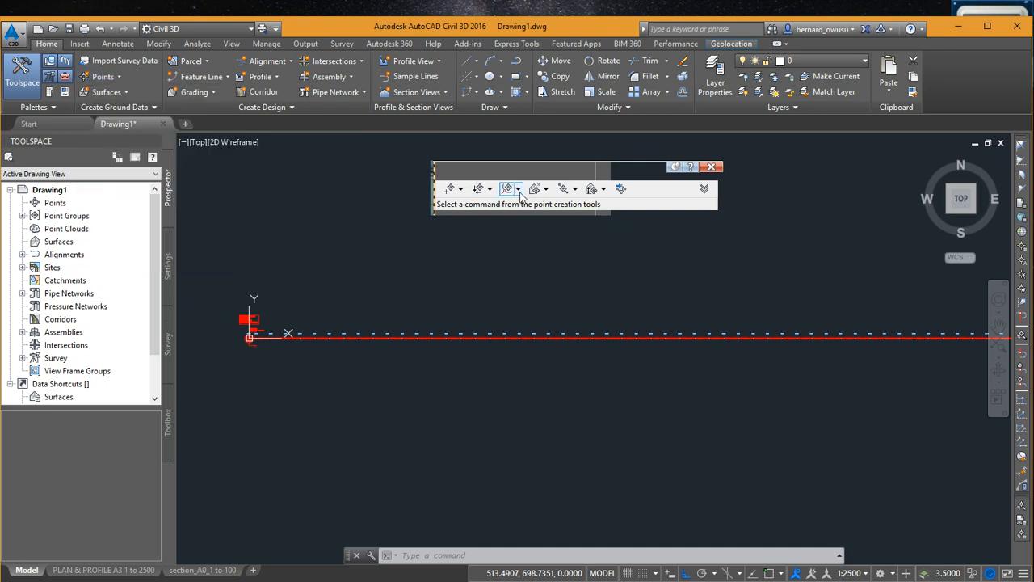
- Start the alignment-based Import From File point creation and browse to the "design data for trainees" folder in Documents
left_click(518, 189)
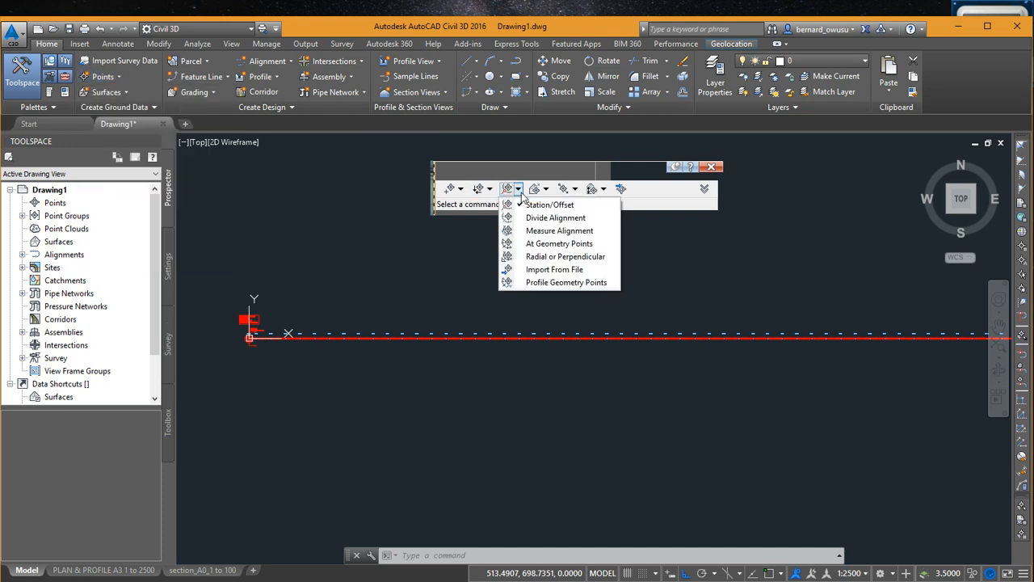
left_click(572, 270)
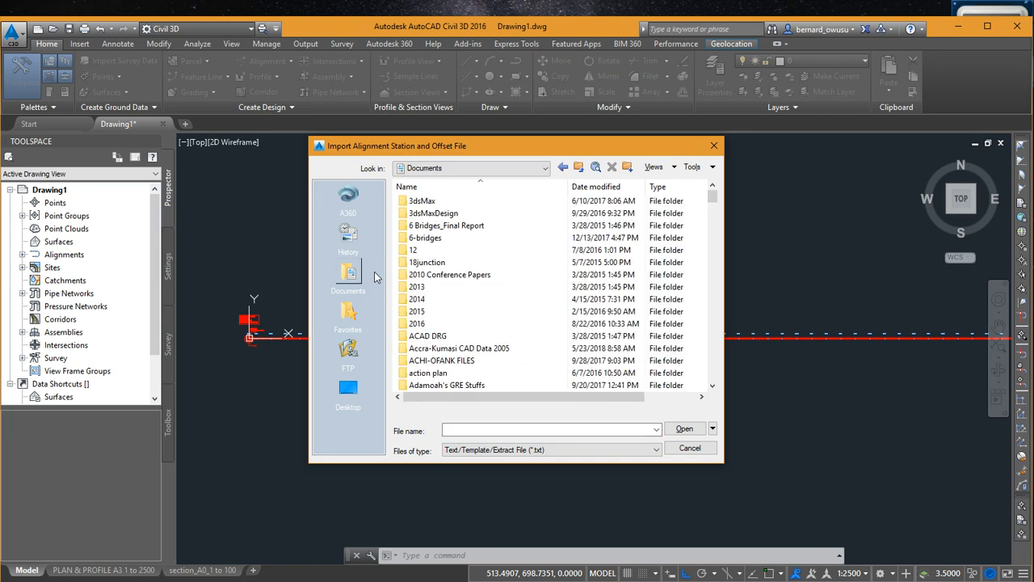
scroll(464, 291, "down", 10)
scroll(480, 315, "down", 8)
scroll(480, 315, "down", 15)
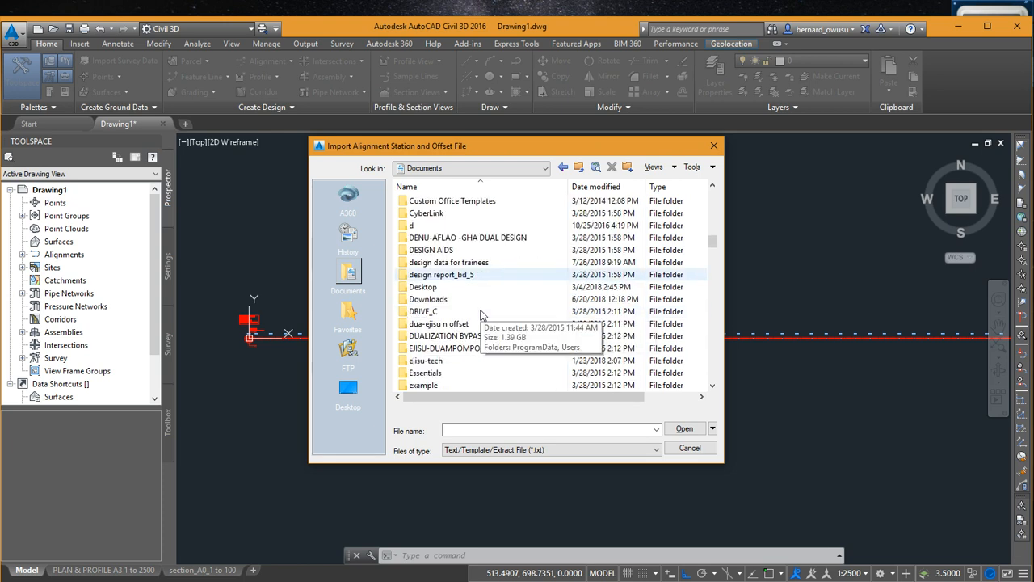
scroll(484, 316, "down", 15)
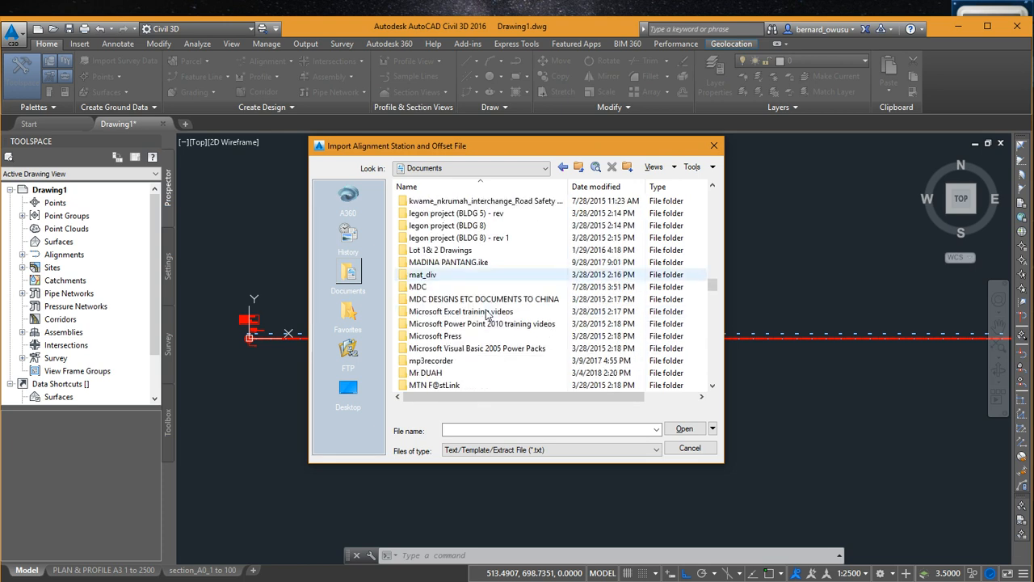
left_click(596, 187)
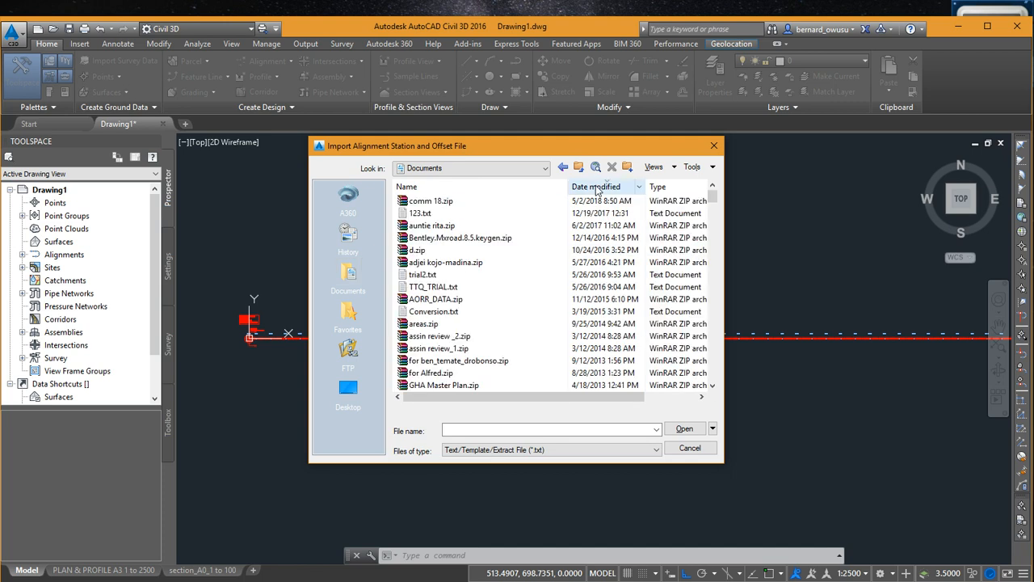
left_click(597, 187)
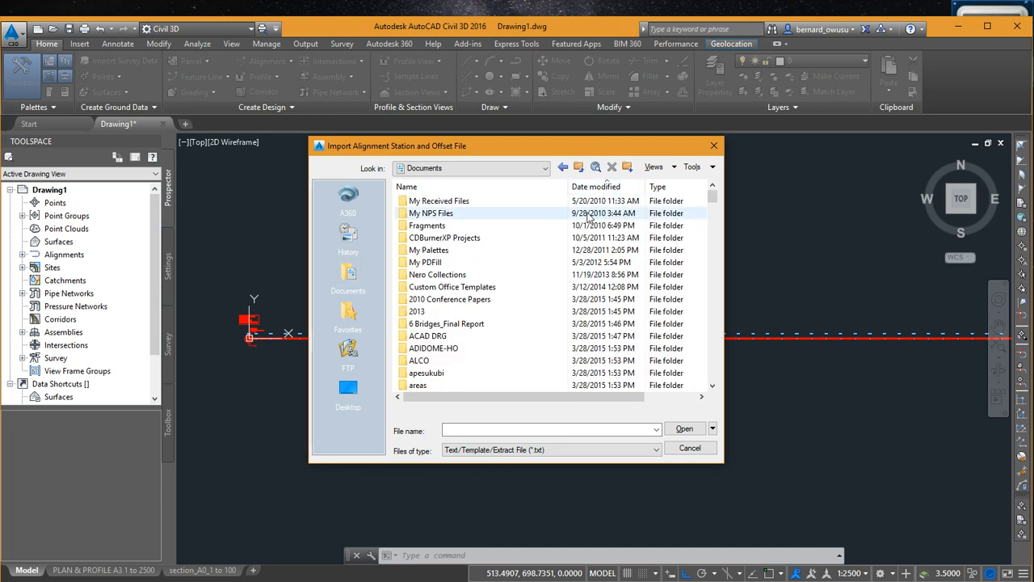
scroll(588, 243, "down", 10)
left_click_drag(711, 236, 711, 358)
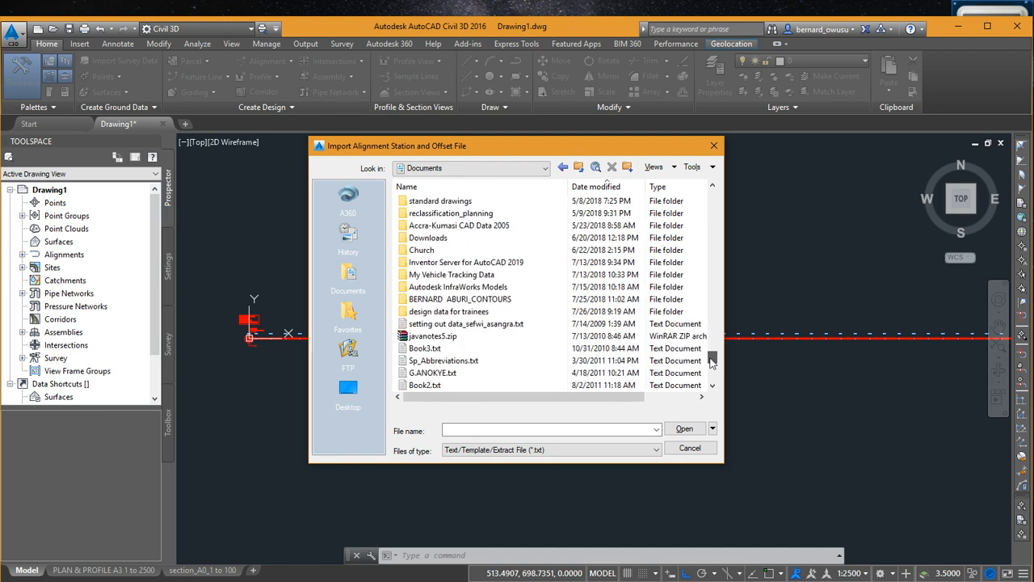
left_click(428, 314)
double_click(429, 313)
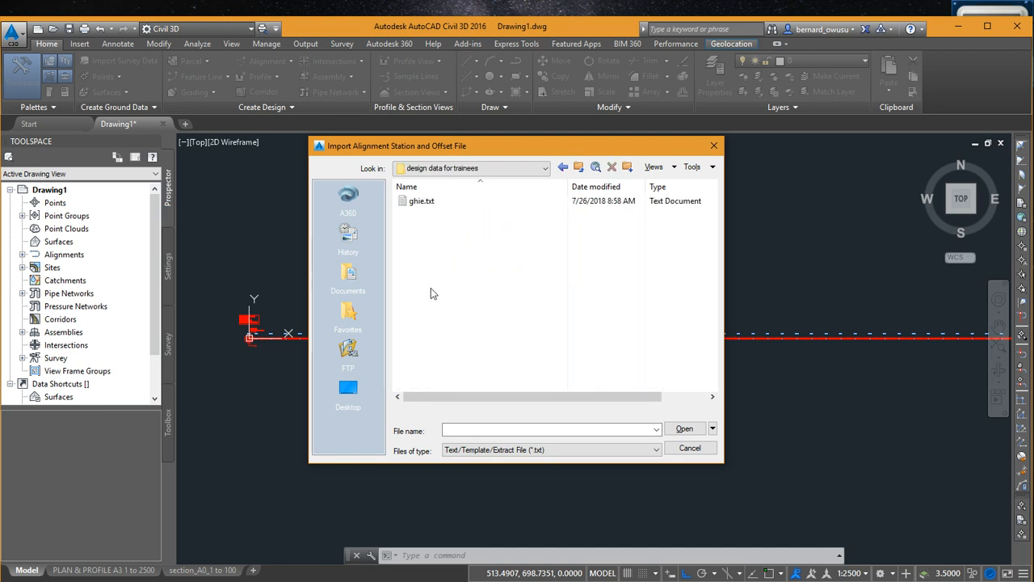
- Load ghie.txt as the alignment point file and choose file format 2, Station, Offset, Elevation
left_click(424, 202)
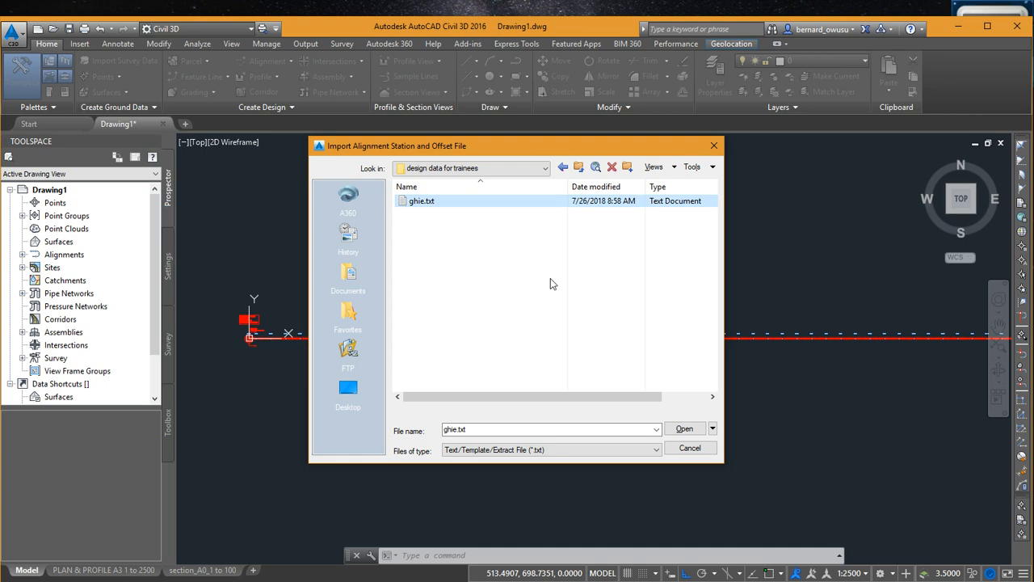
left_click(685, 429)
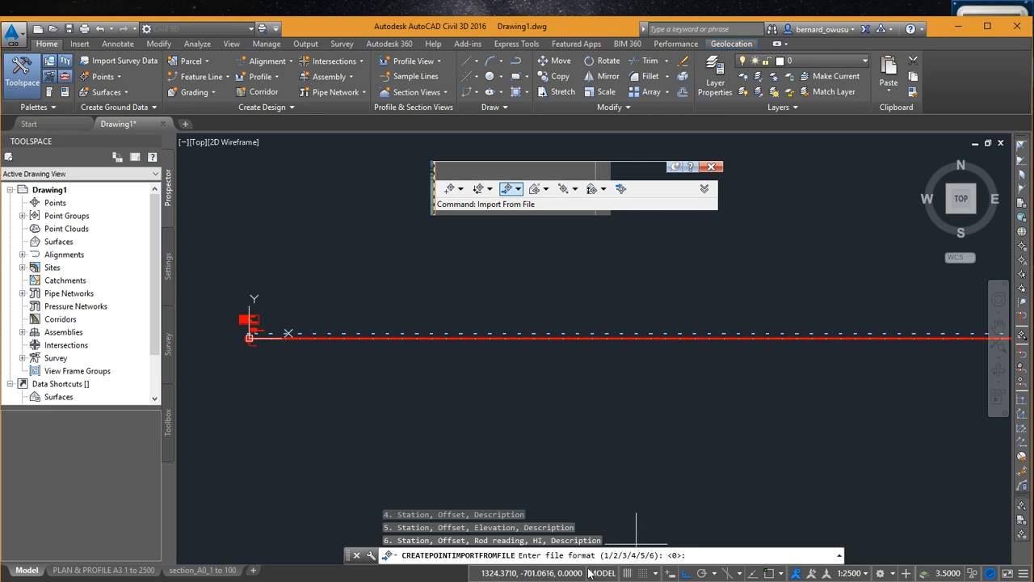
left_click(840, 556)
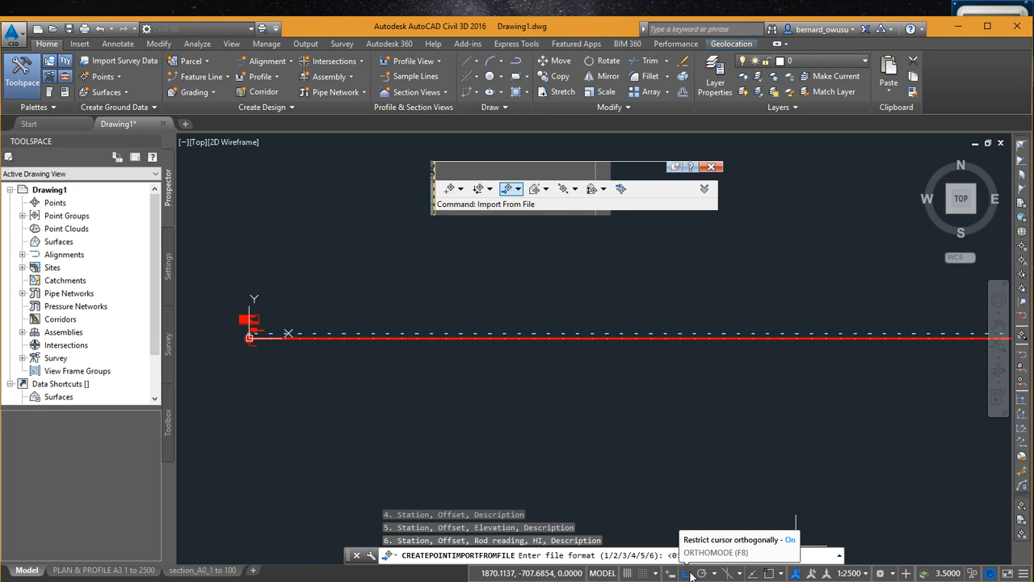
type("2")
key("Return")
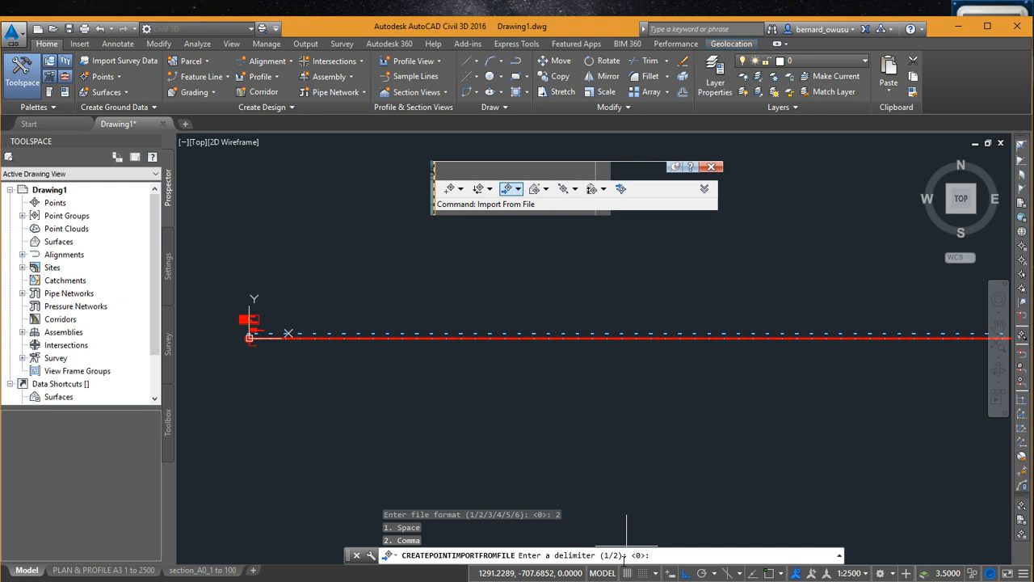
- Set comma as the delimiter, accept -99999 as both invalid indicators, and import the points along the drain alignment
left_click(839, 555)
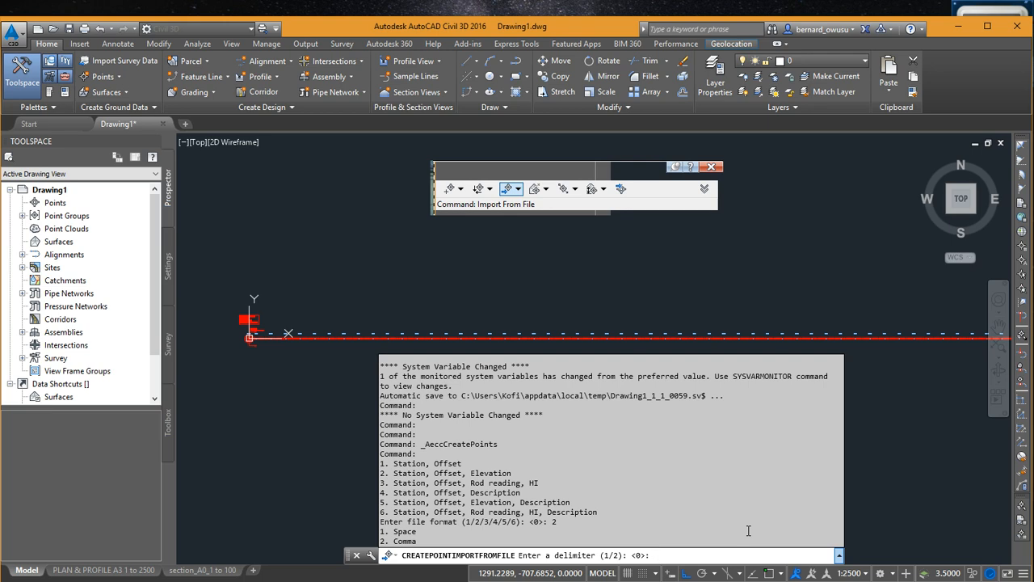
type("2")
key("Return")
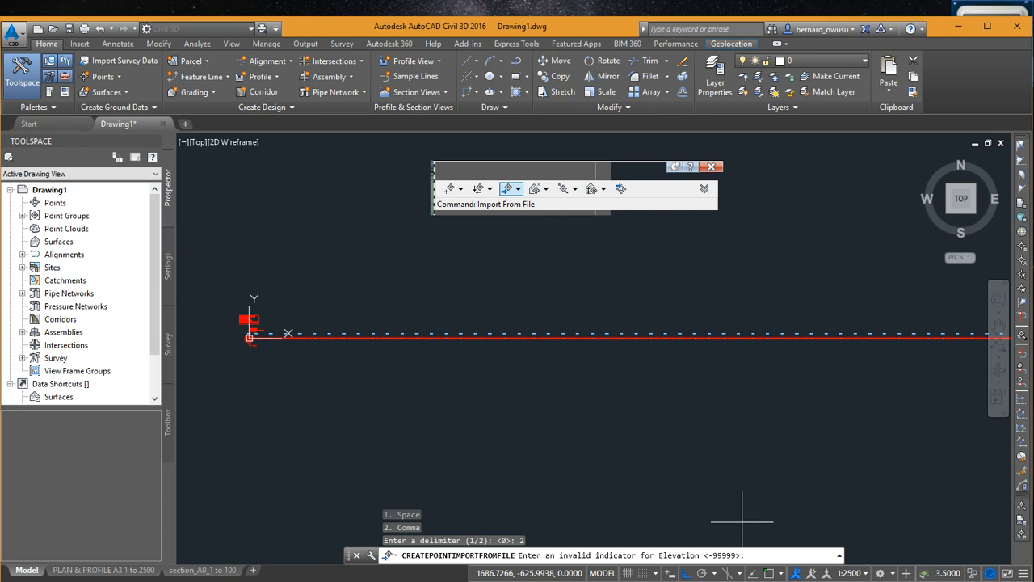
key("Return")
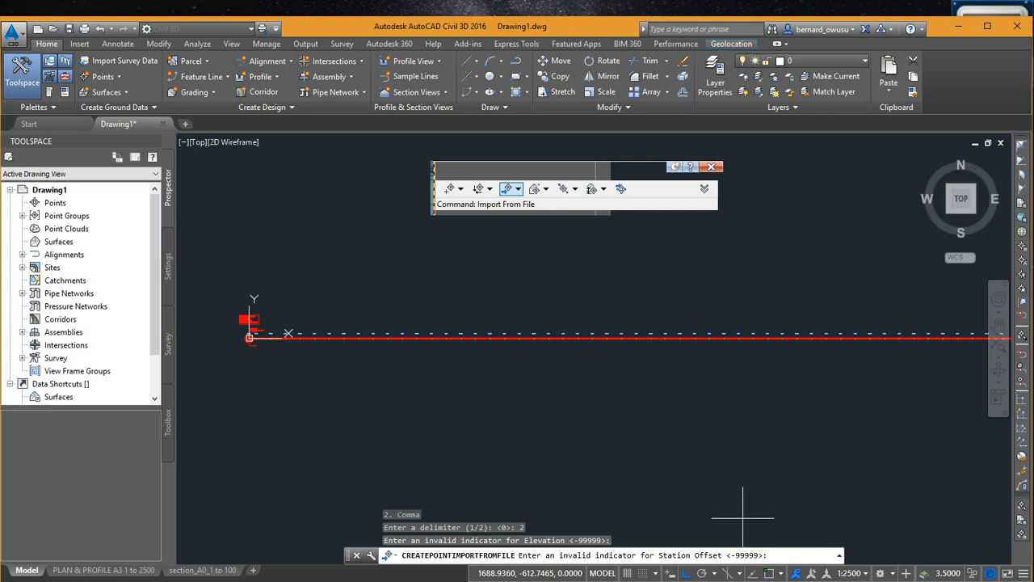
key("Return")
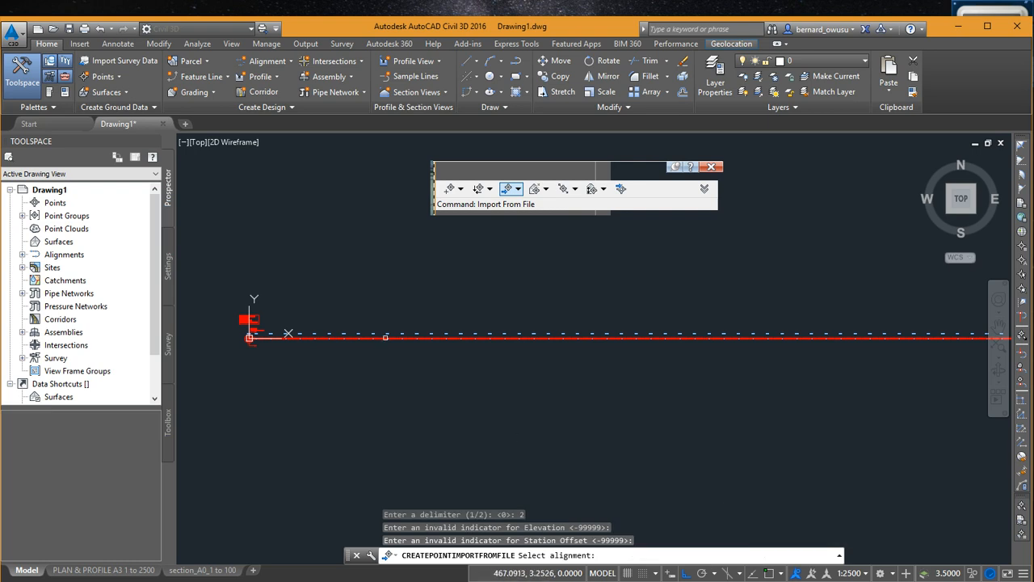
scroll(405, 338, "up", 6)
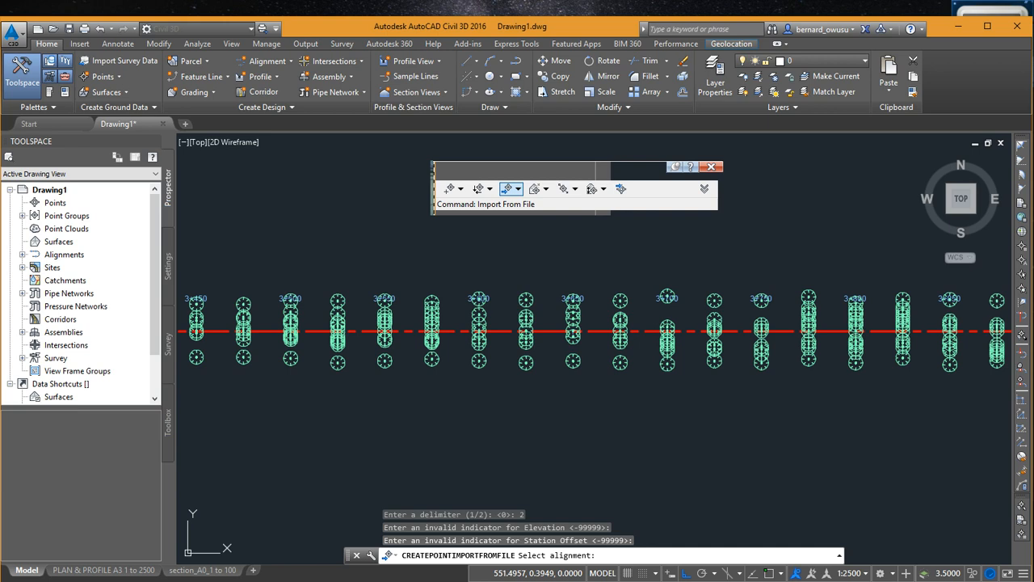
left_click(431, 331)
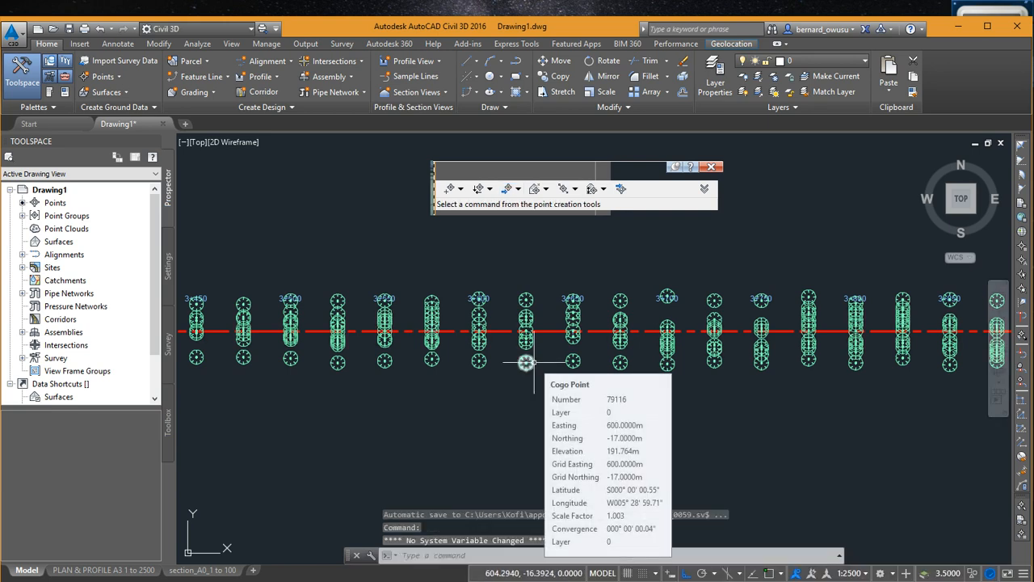
- Examine the imported points along the full length of the drain alignment, from the start of project to its far end
scroll(687, 465, "down", 5)
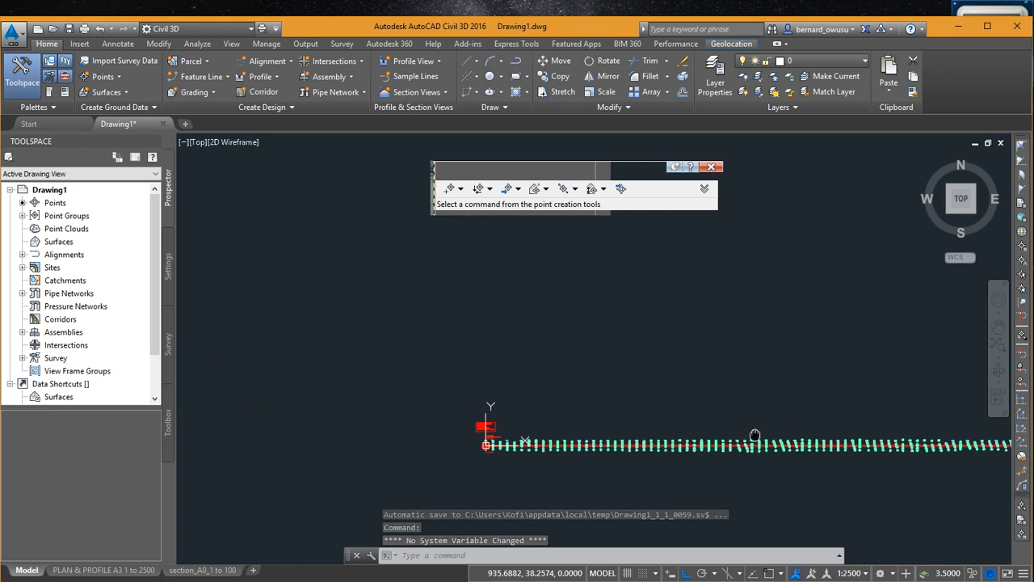
middle_click_drag(752, 436, 436, 370)
middle_click_drag(783, 375, 515, 388)
scroll(581, 410, "down", 5)
scroll(757, 410, "up", 1)
scroll(758, 410, "up", 2)
middle_click_drag(617, 393, 889, 396)
scroll(443, 422, "up", 6)
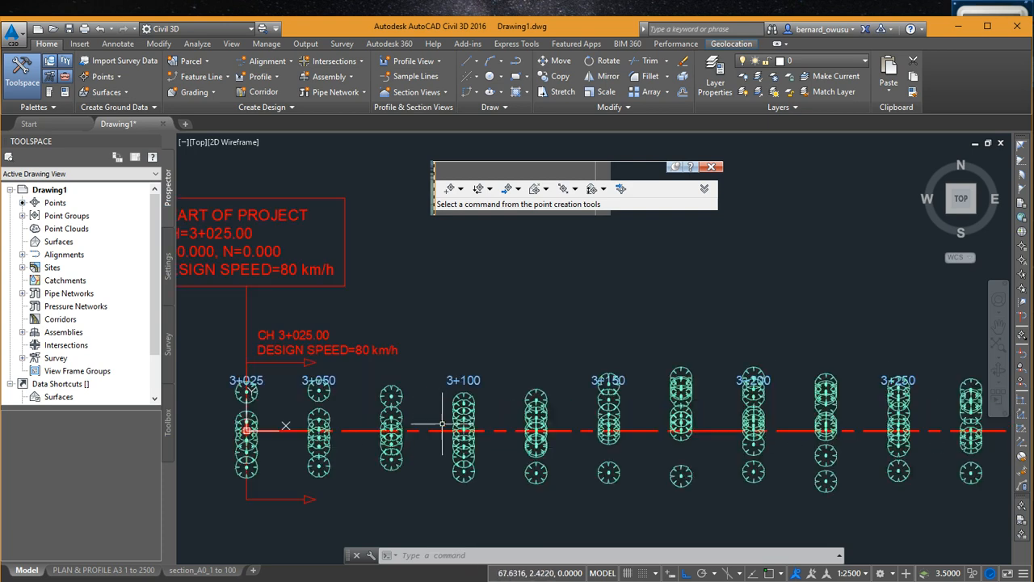
scroll(448, 359, "down", 10)
middle_click_drag(797, 364, 475, 364)
scroll(498, 364, "down", 3)
scroll(735, 356, "up", 6)
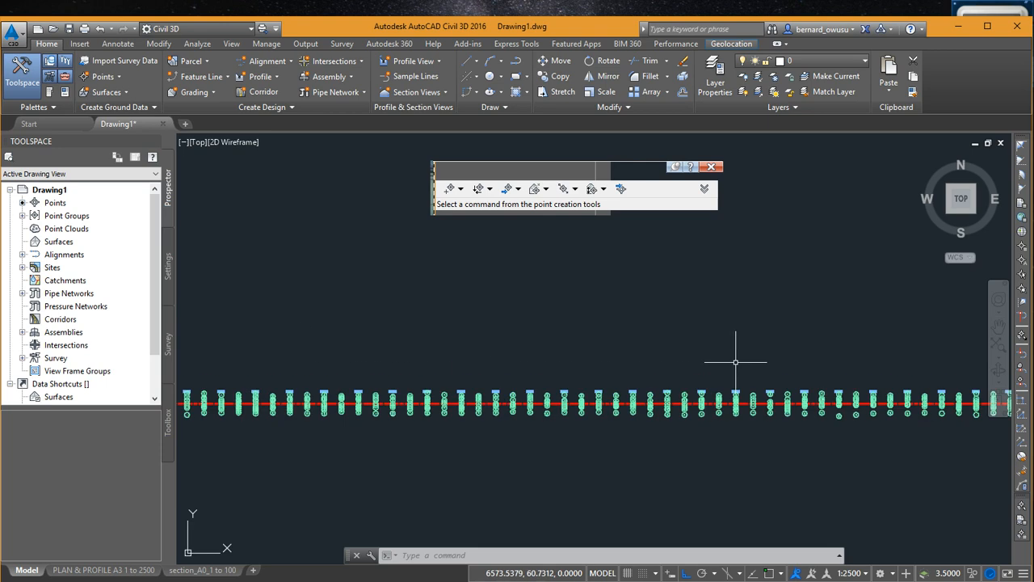
scroll(775, 380, "down", 3)
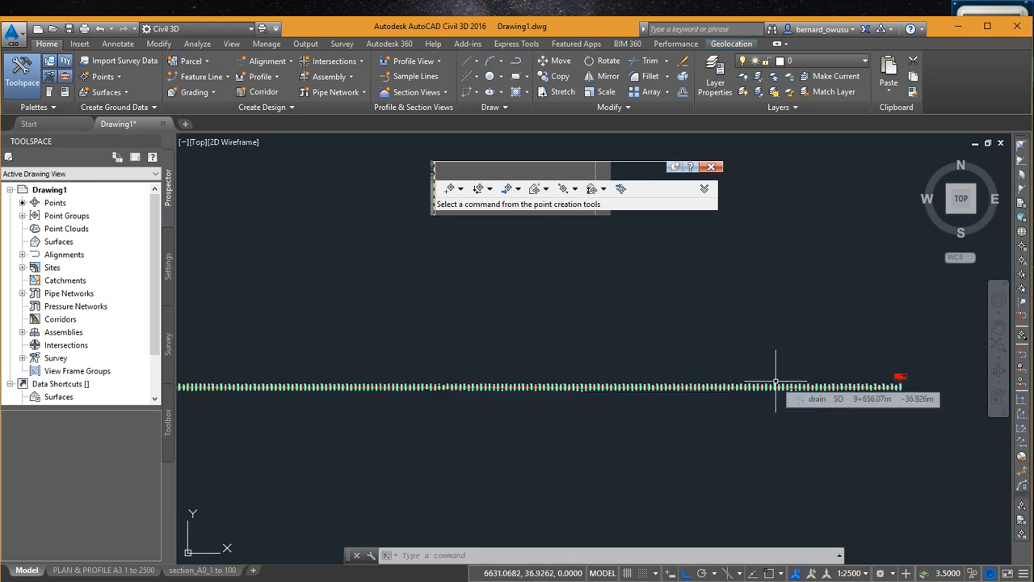
scroll(775, 371, "down", 3)
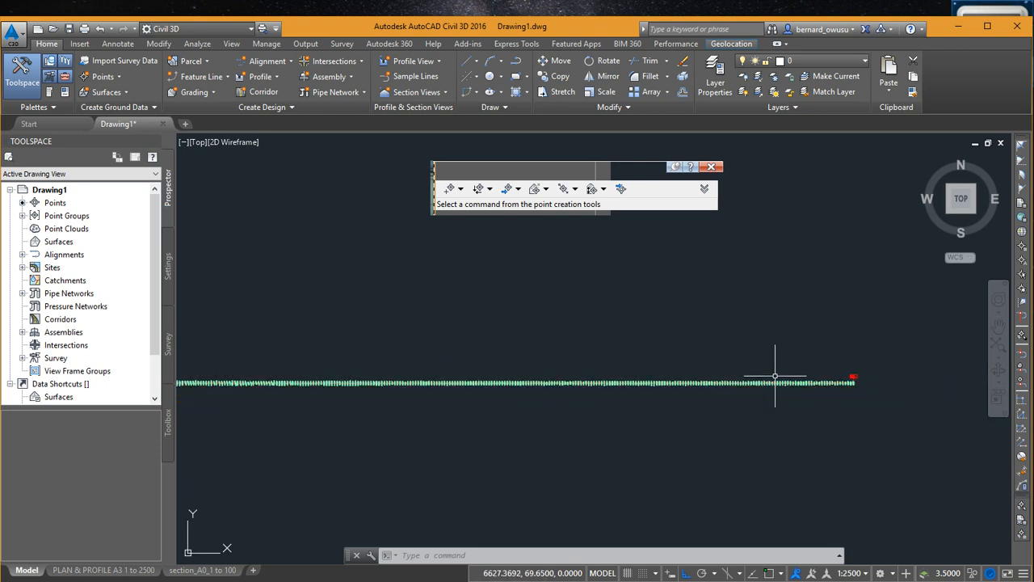
- Inspect the individual cross-section point rows up close around stations 4+700 and 3+600
scroll(644, 377, "up", 8)
scroll(638, 316, "up", 5)
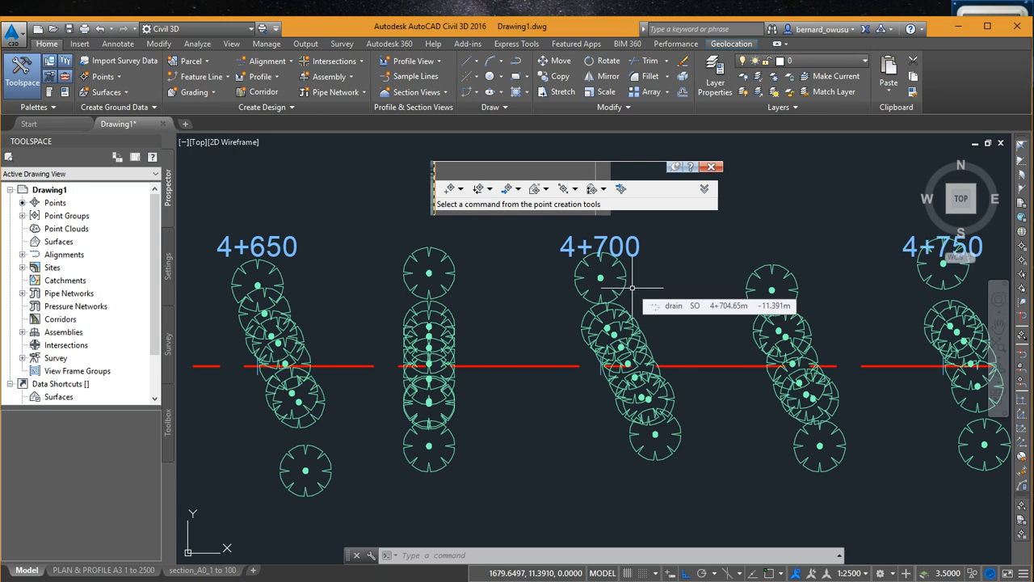
scroll(541, 324, "down", 8)
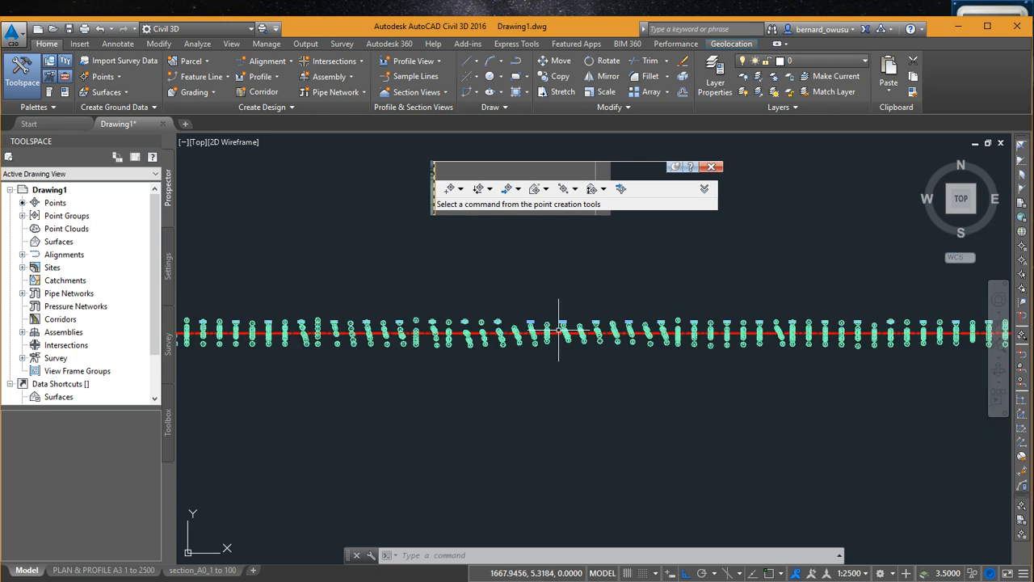
scroll(423, 310, "up", 6)
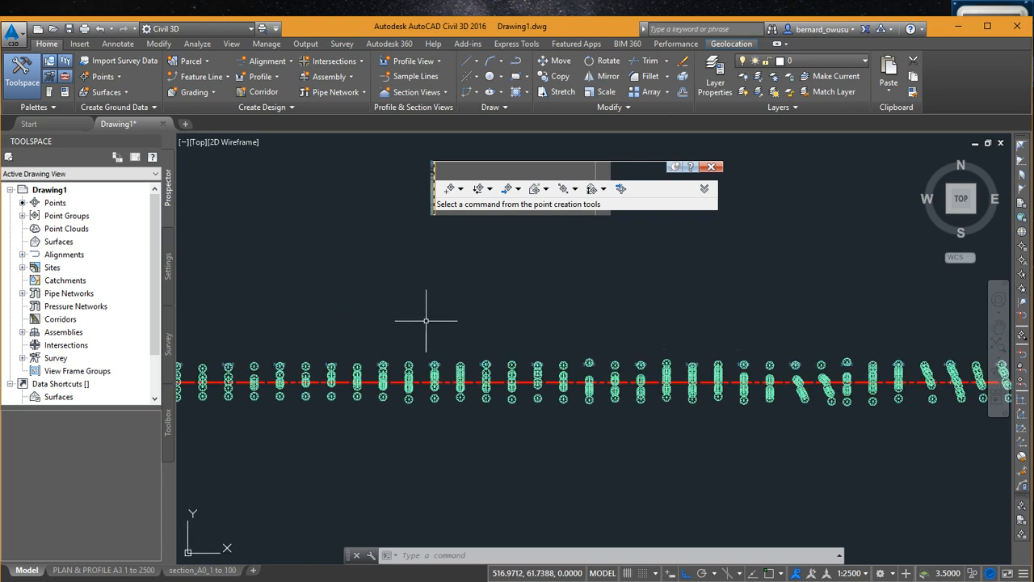
scroll(448, 344, "up", 6)
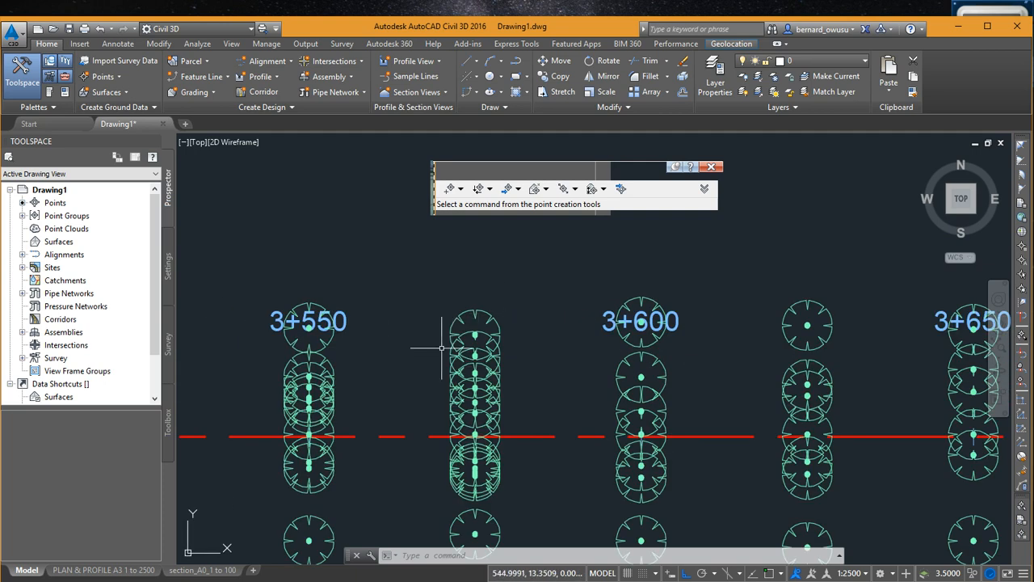
scroll(444, 342, "down", 2)
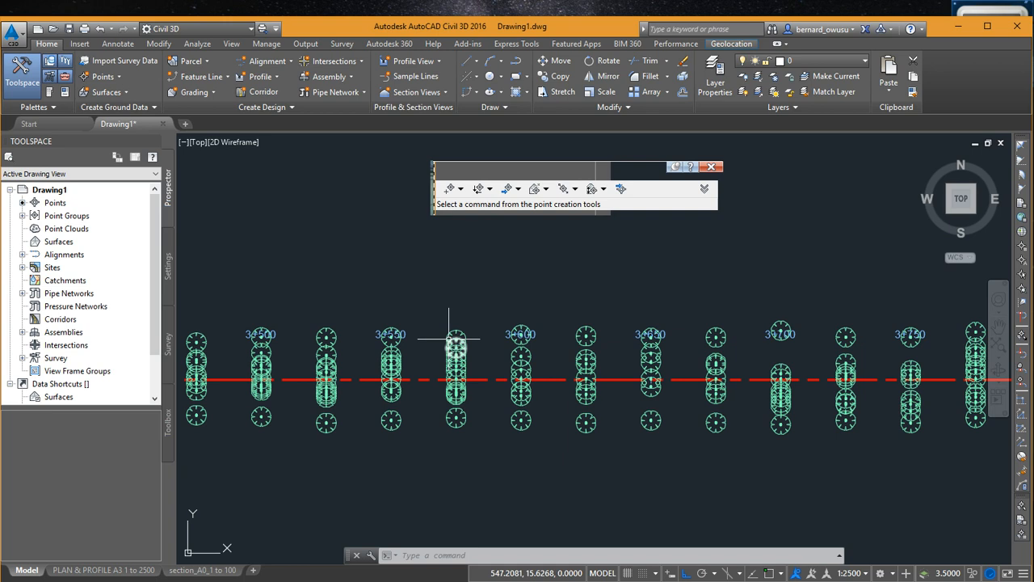
scroll(450, 339, "down", 3)
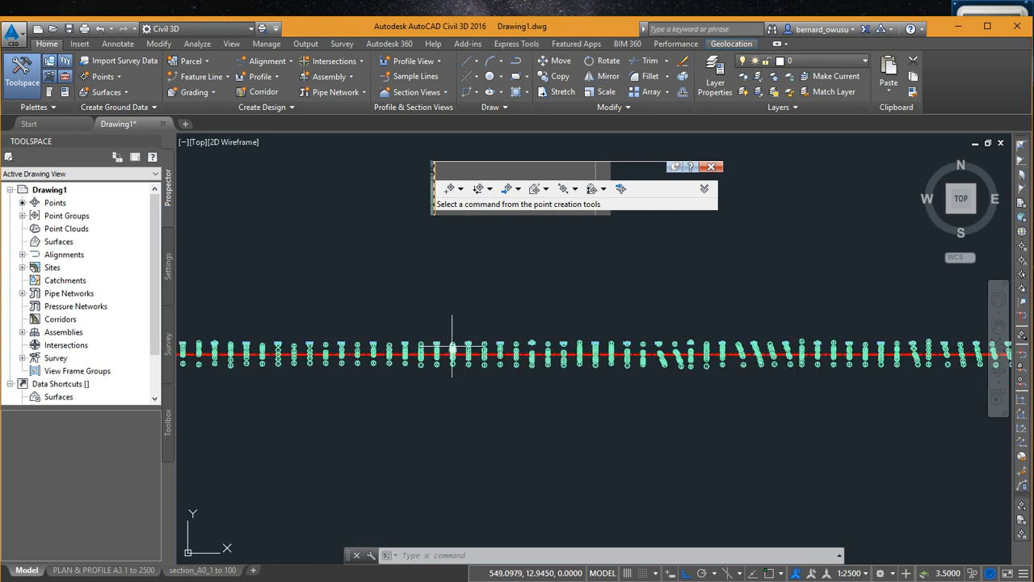
mouse_move(452, 348)
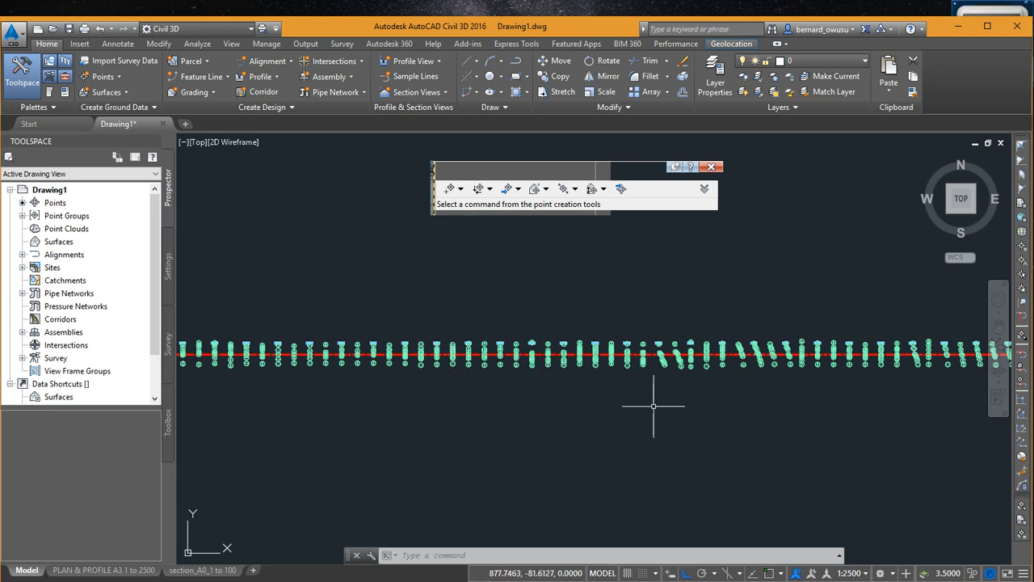
middle_click_drag(566, 358, 730, 331)
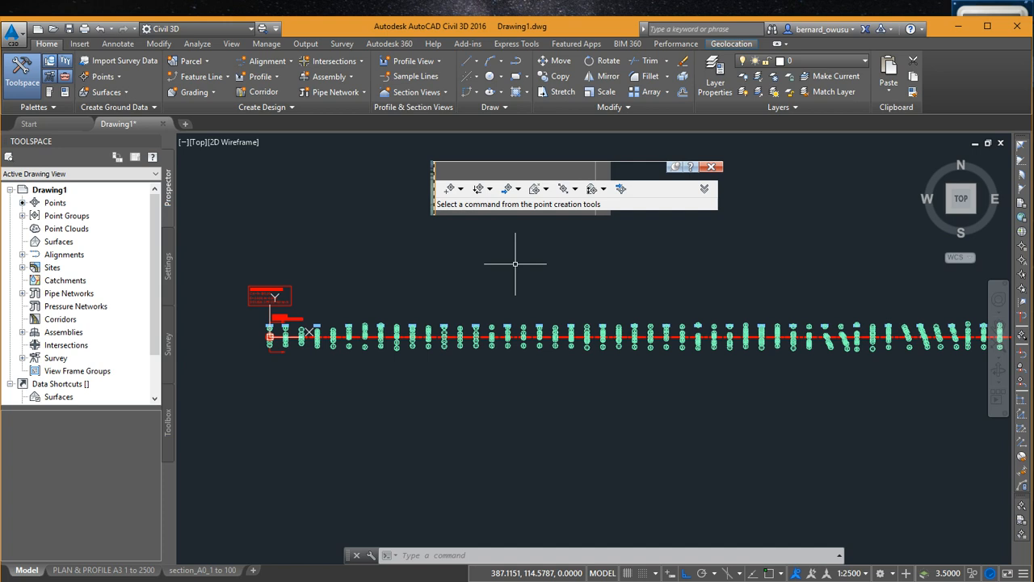
- Delete all the points in the _All Points group and accept the deletion
right_click(54, 206)
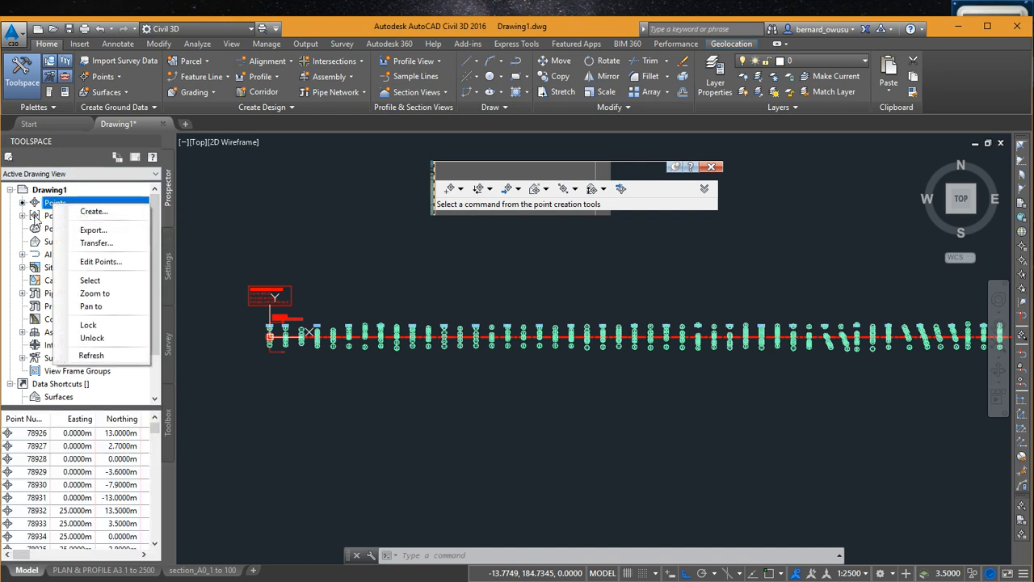
left_click(21, 216)
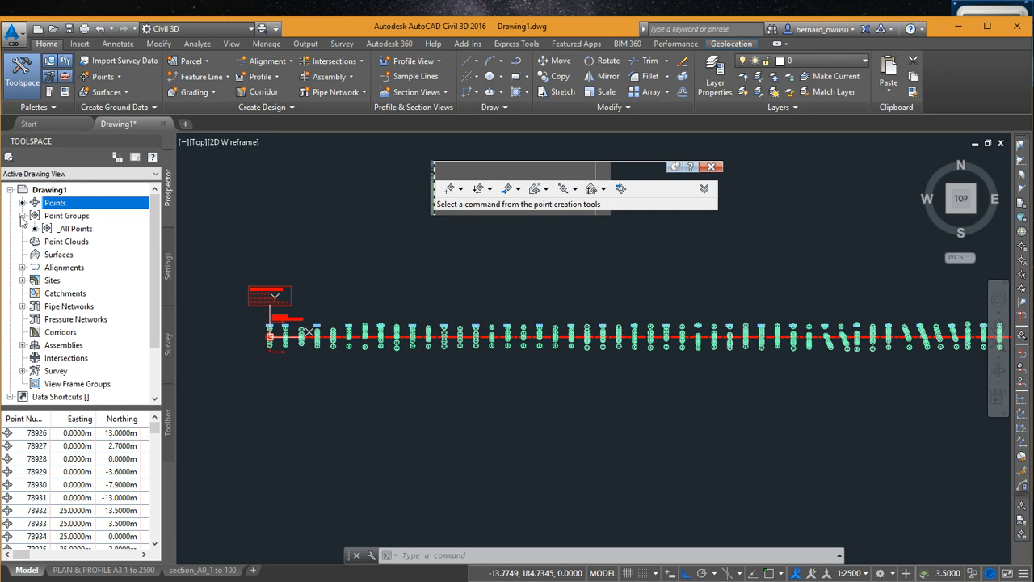
right_click(81, 231)
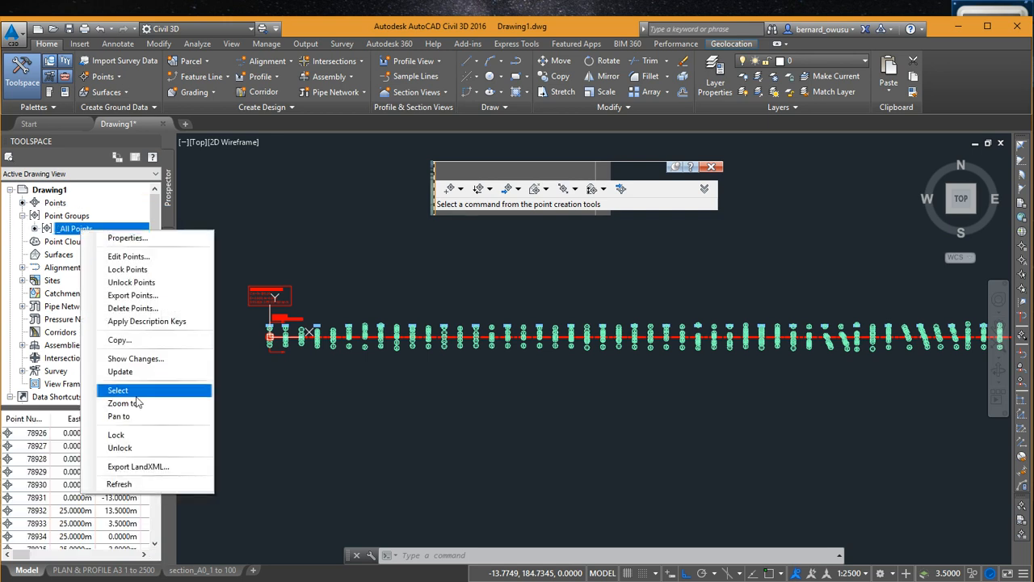
left_click(136, 310)
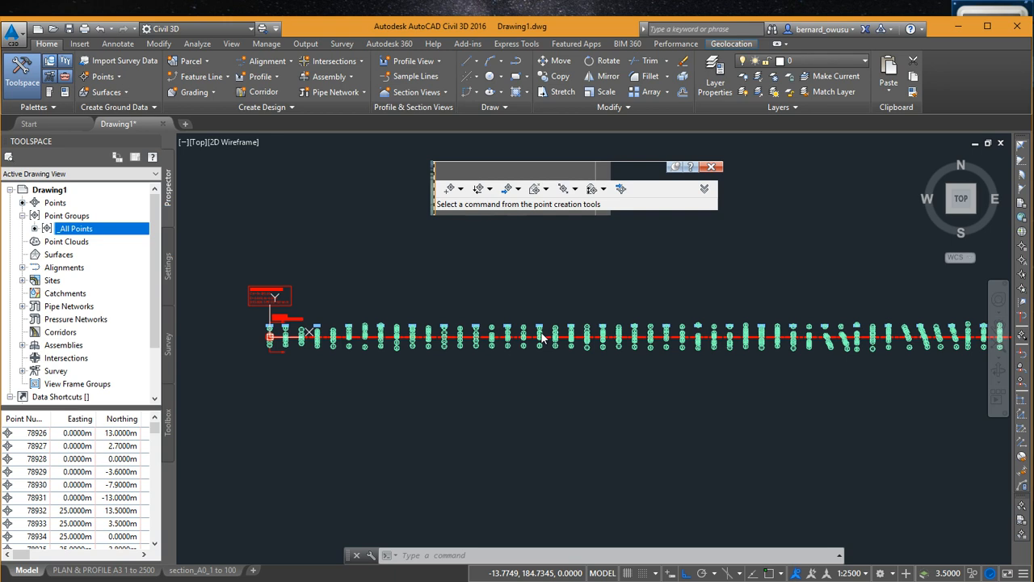
key("Delete")
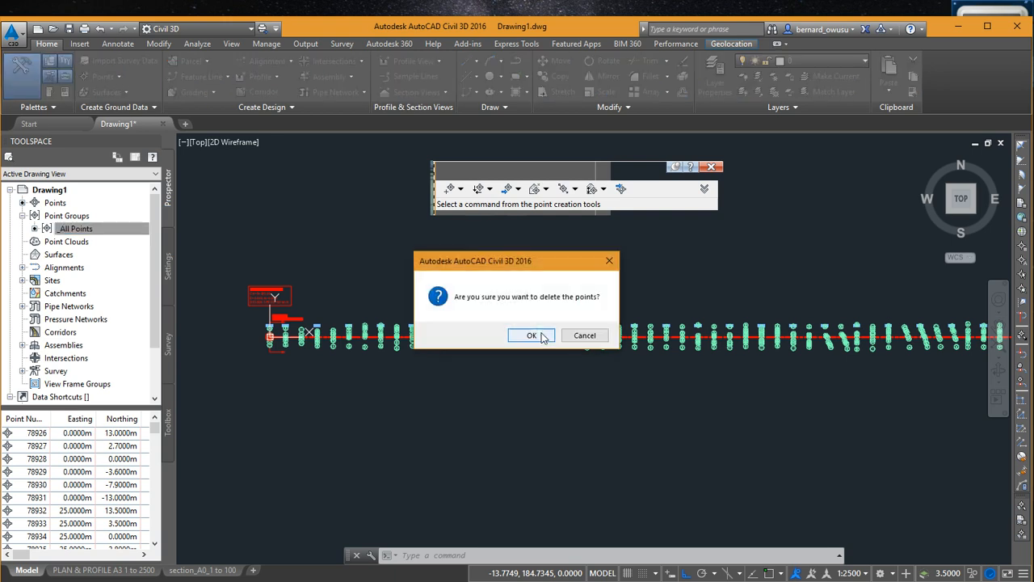
left_click(542, 338)
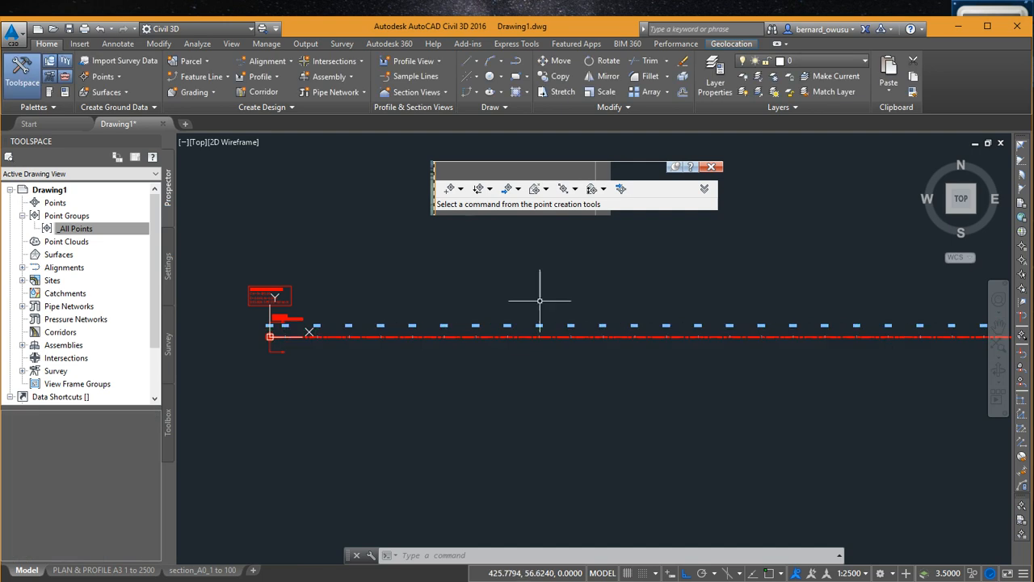
- Close the Point Creation Tools and bring the start of the drain alignment into clear view
scroll(437, 282, "down", 2)
scroll(429, 311, "up", 2)
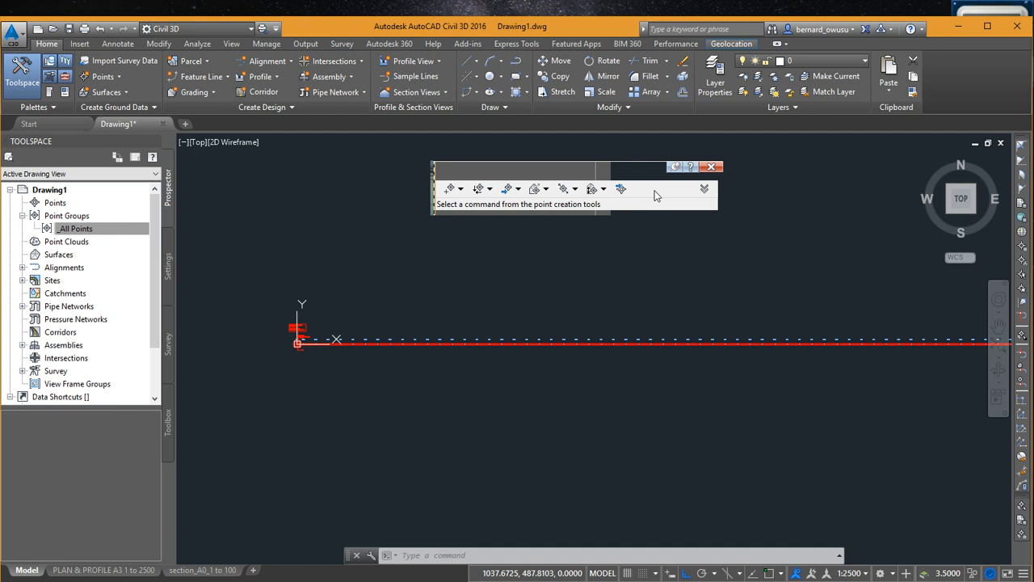
left_click(712, 167)
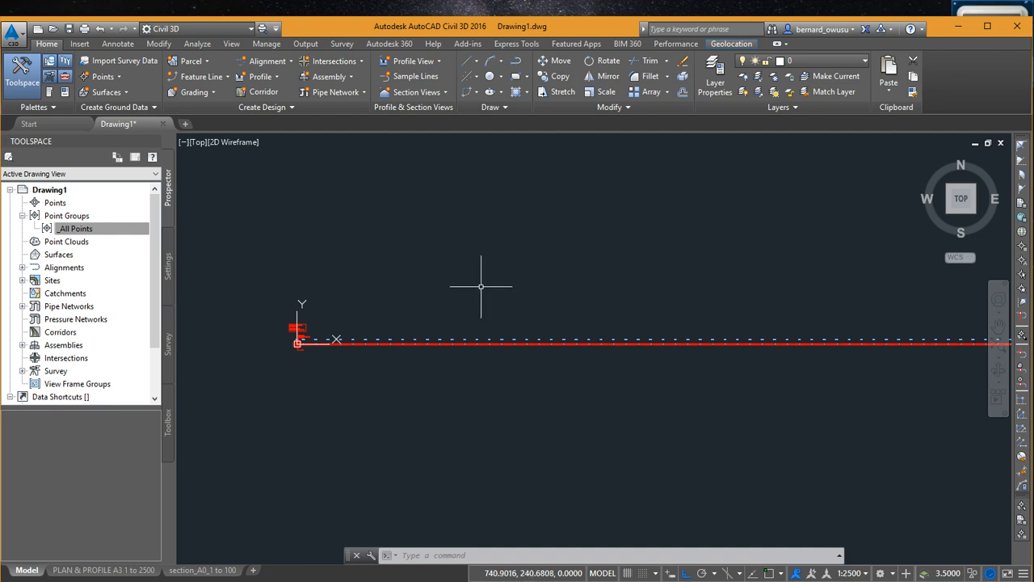
middle_click_drag(480, 286, 475, 247)
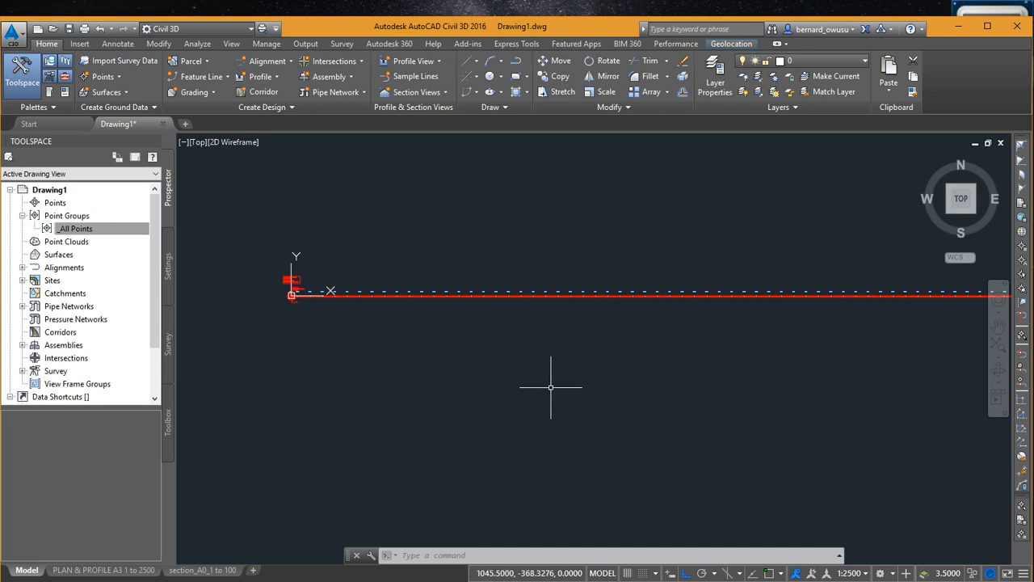
mouse_move(518, 370)
middle_mouse_down()
mouse_move(535, 398)
mouse_move(546, 367)
middle_mouse_up()
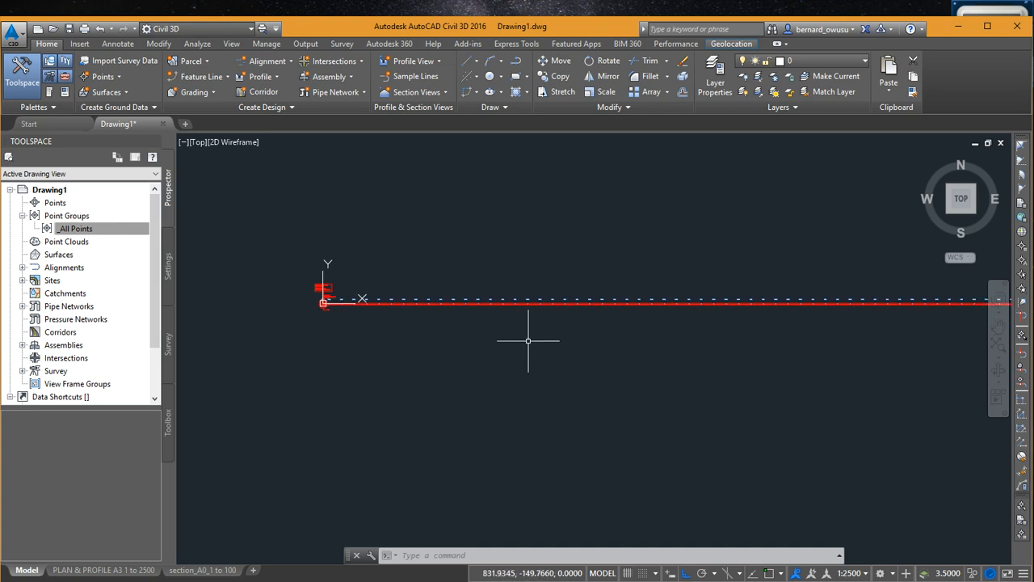
- Start the alignment-based Import From File command from the Point Creation Tools and load ghie.txt
left_click(123, 75)
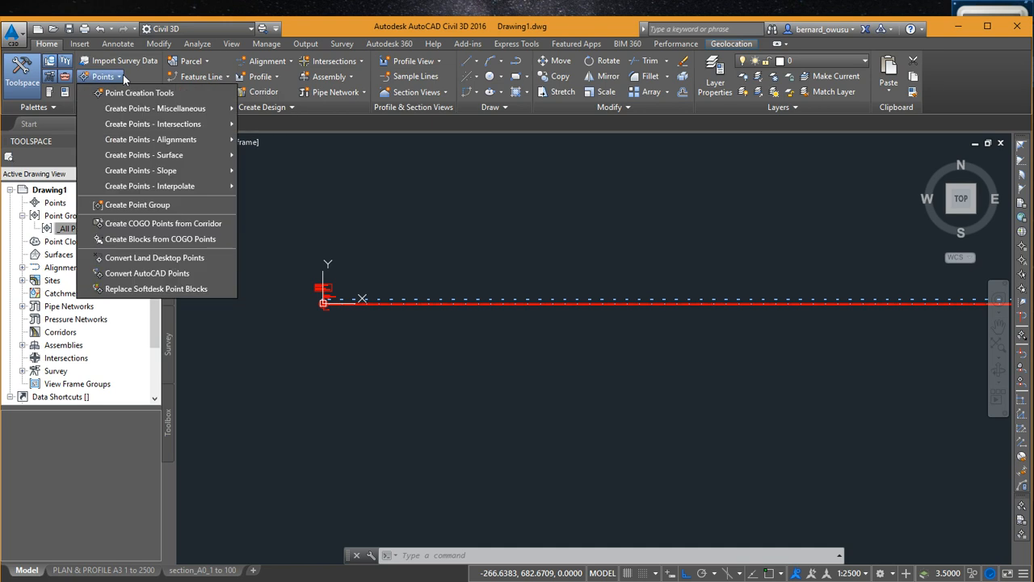
mouse_move(154, 146)
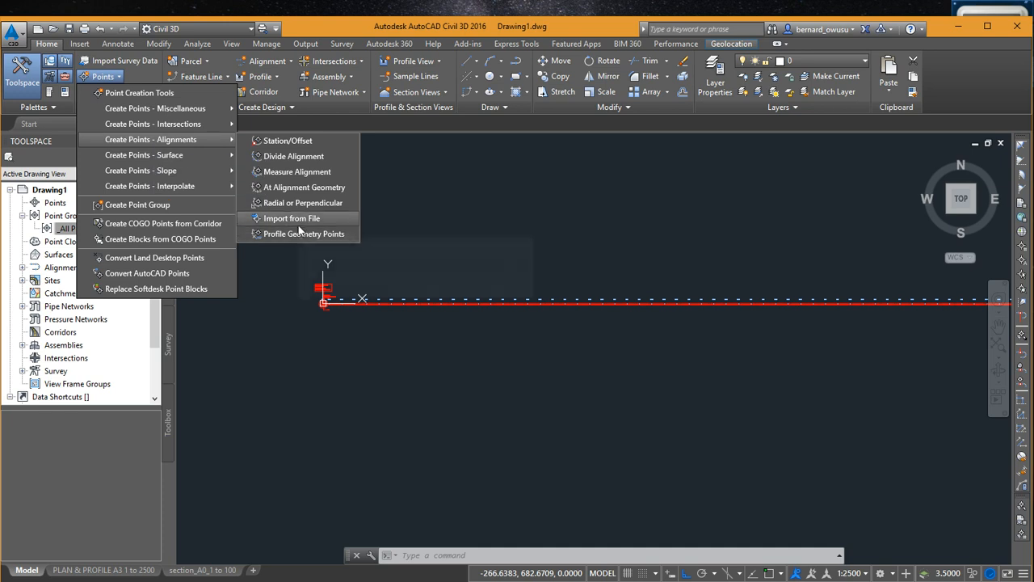
left_click(177, 93)
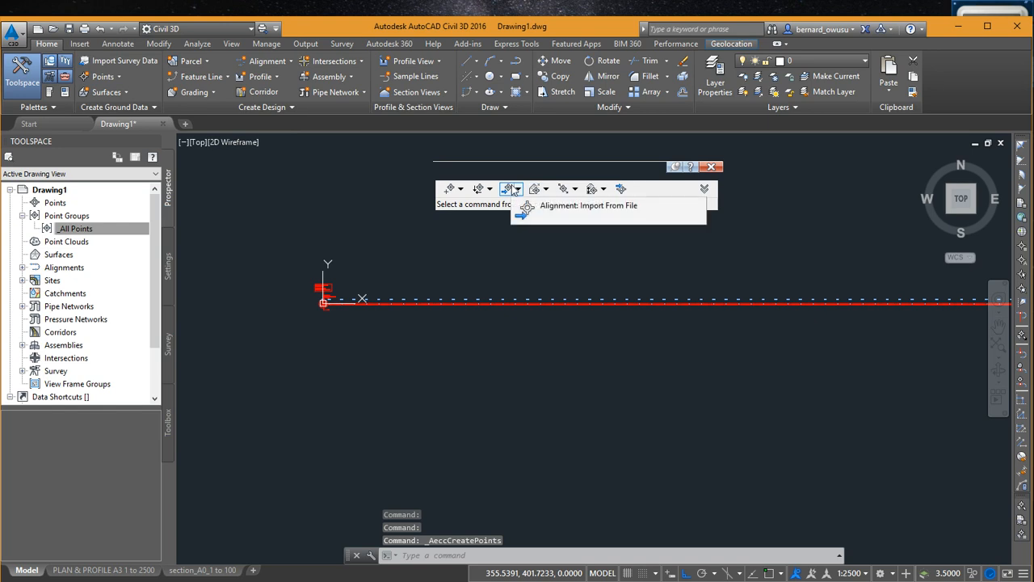
left_click(519, 189)
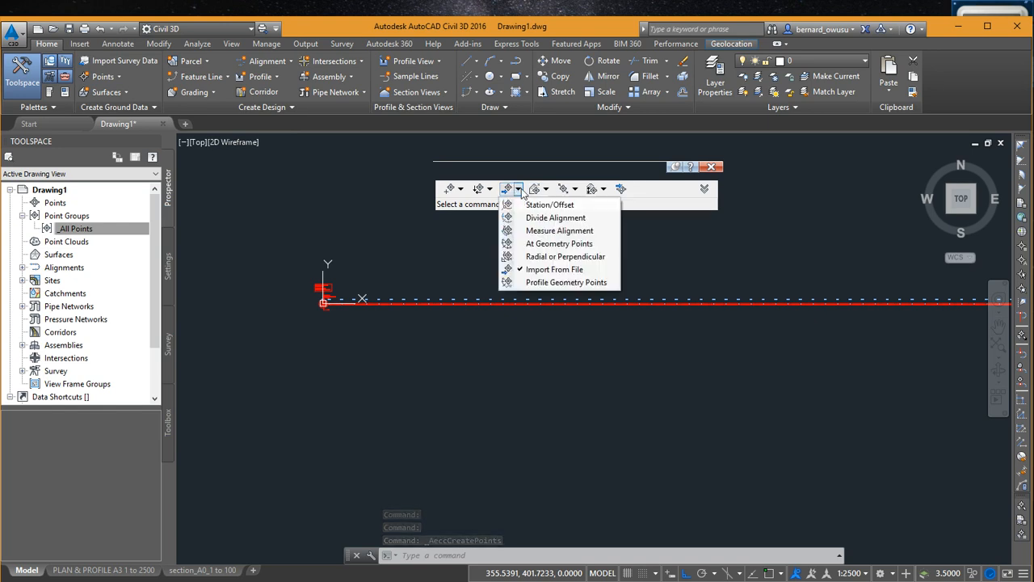
left_click(555, 269)
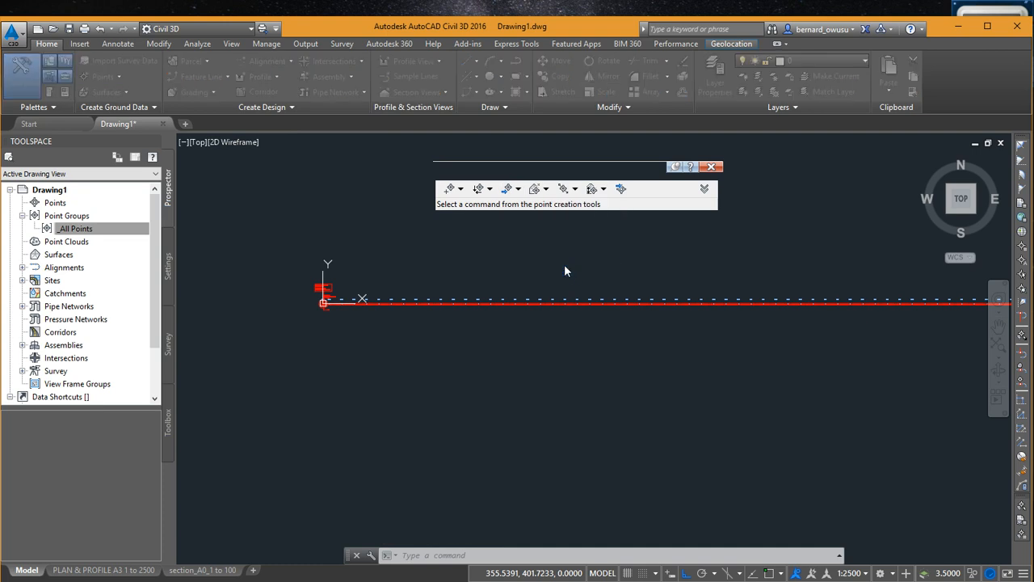
left_click(450, 203)
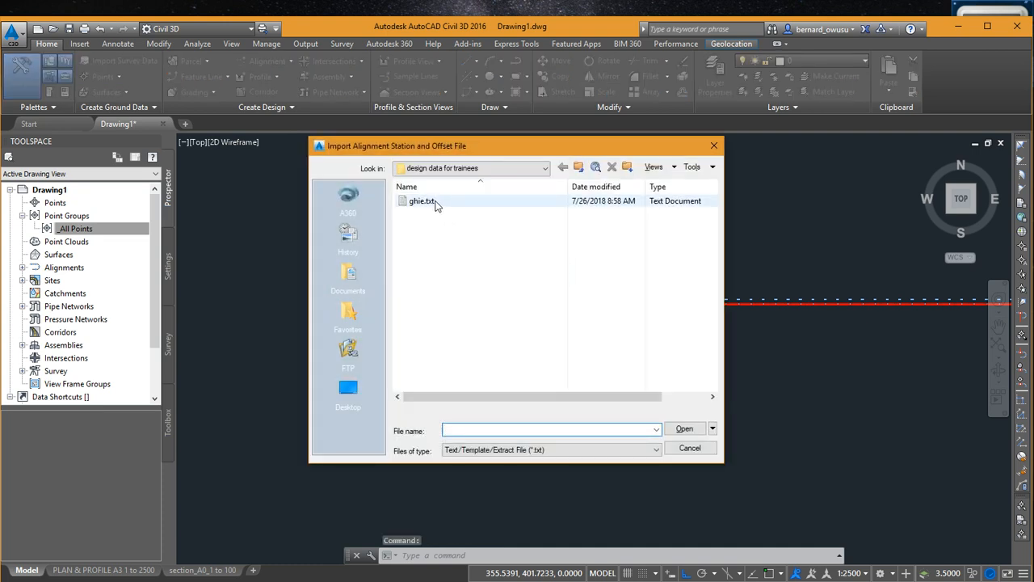
double_click(437, 204)
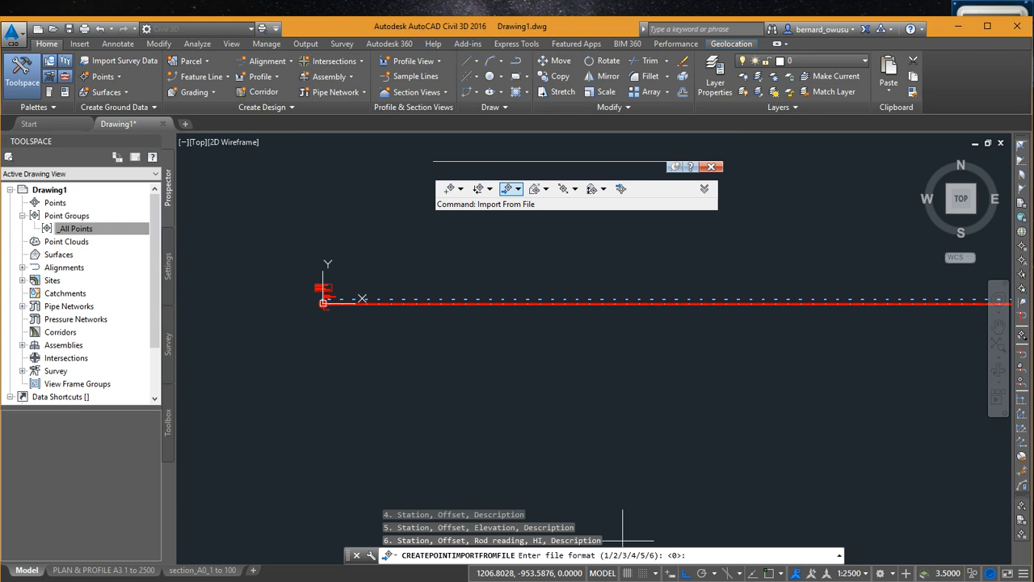
- Set the import file format to 2 (Station, Offset, Elevation) and the delimiter to 2 (Comma)
left_click(840, 556)
left_click(839, 556)
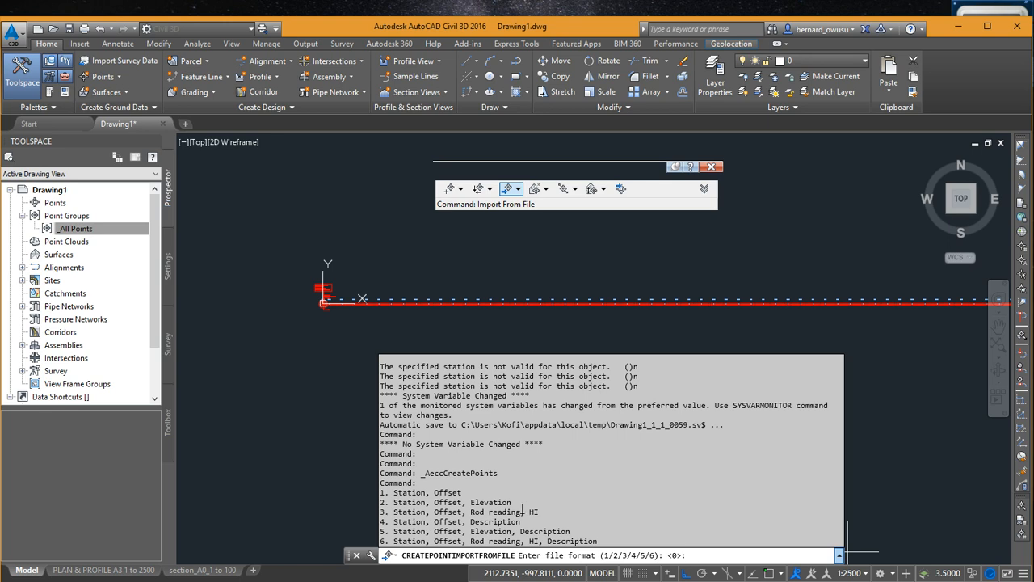
type("2")
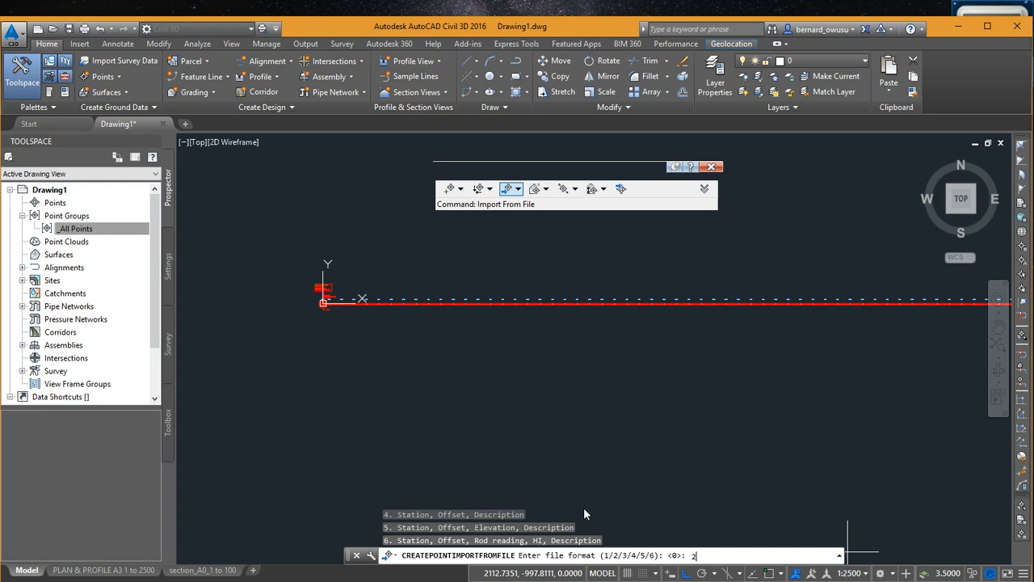
key("Return")
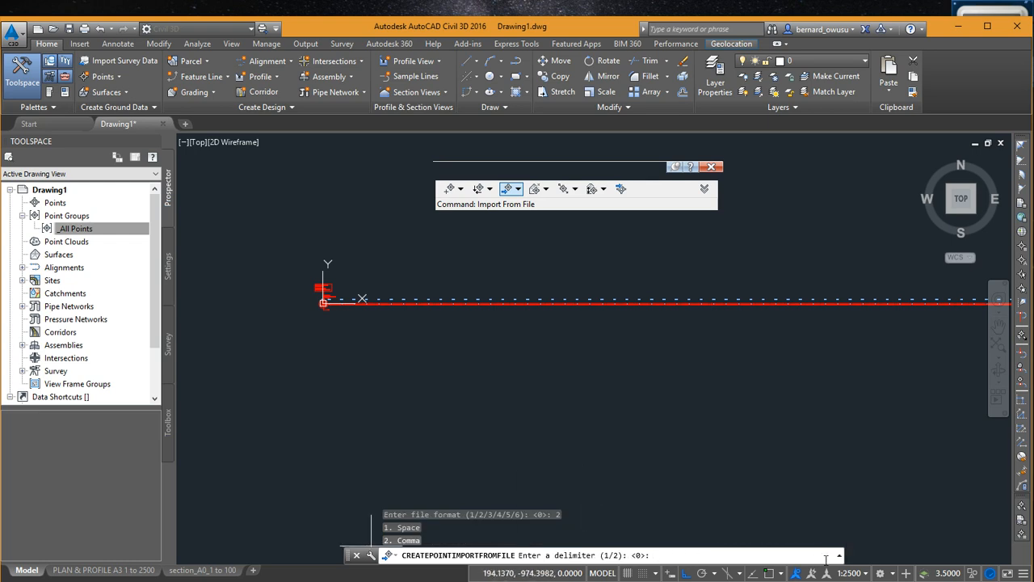
left_click(839, 556)
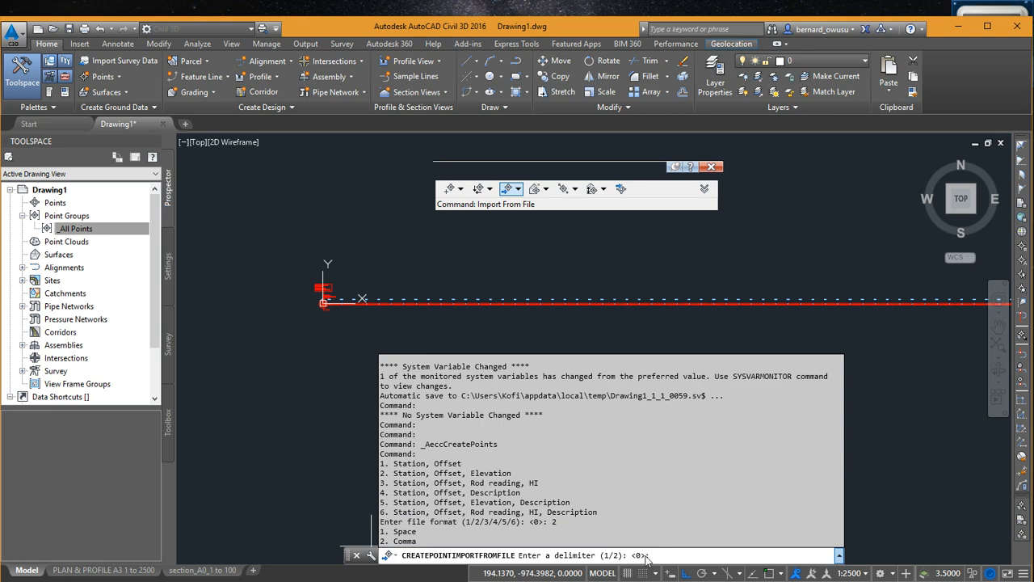
type("2")
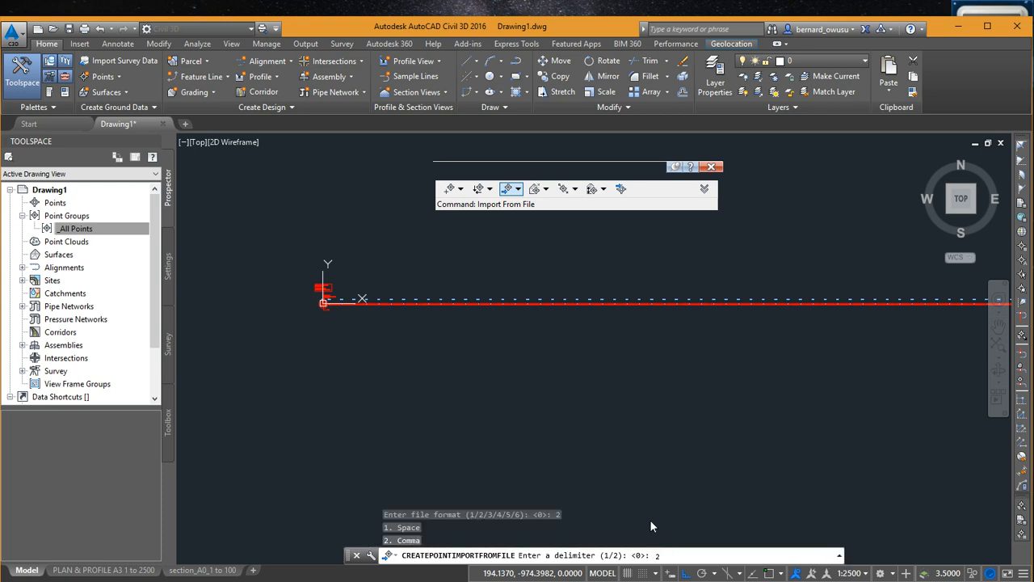
key("Return")
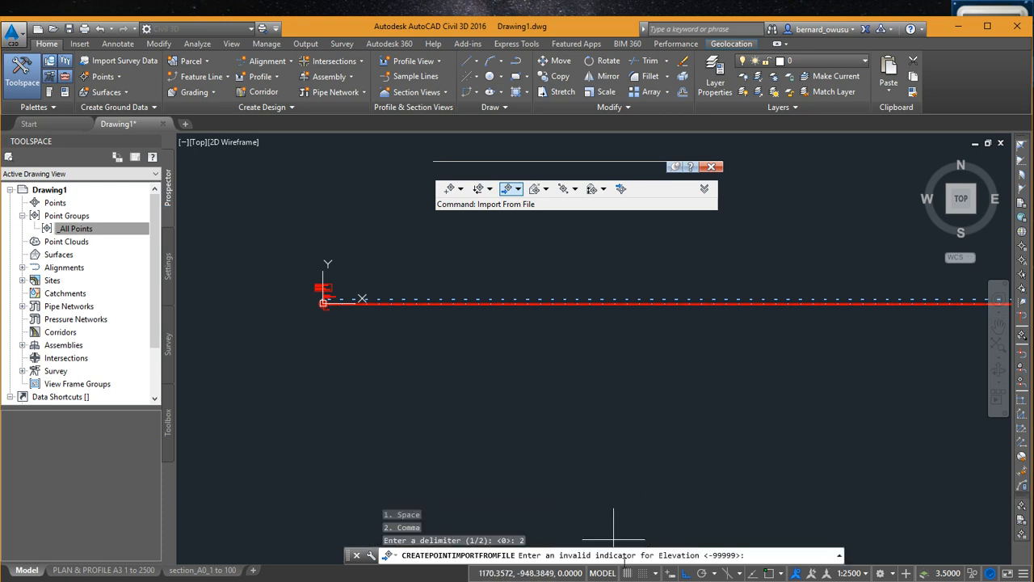
- Accept the default -99999 invalid indicators for elevation and station offset, and pick the drain alignment to import the points
key("Return")
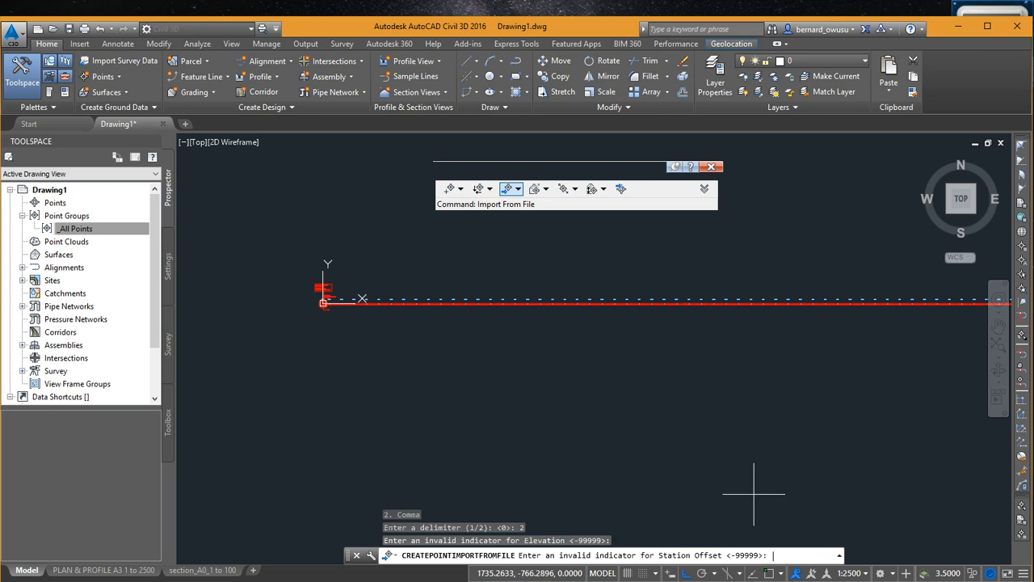
key("Return")
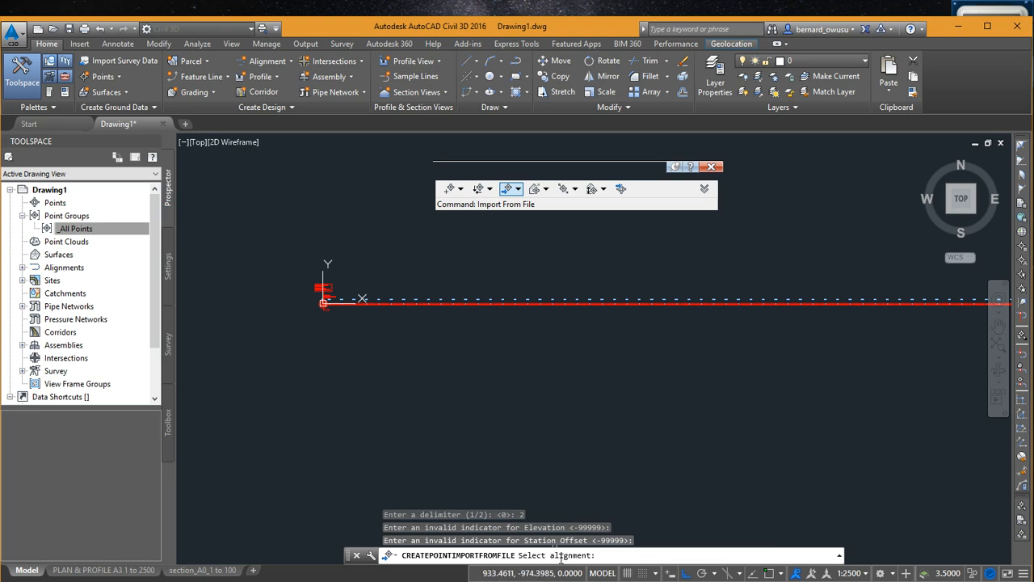
scroll(469, 284, "up", 5)
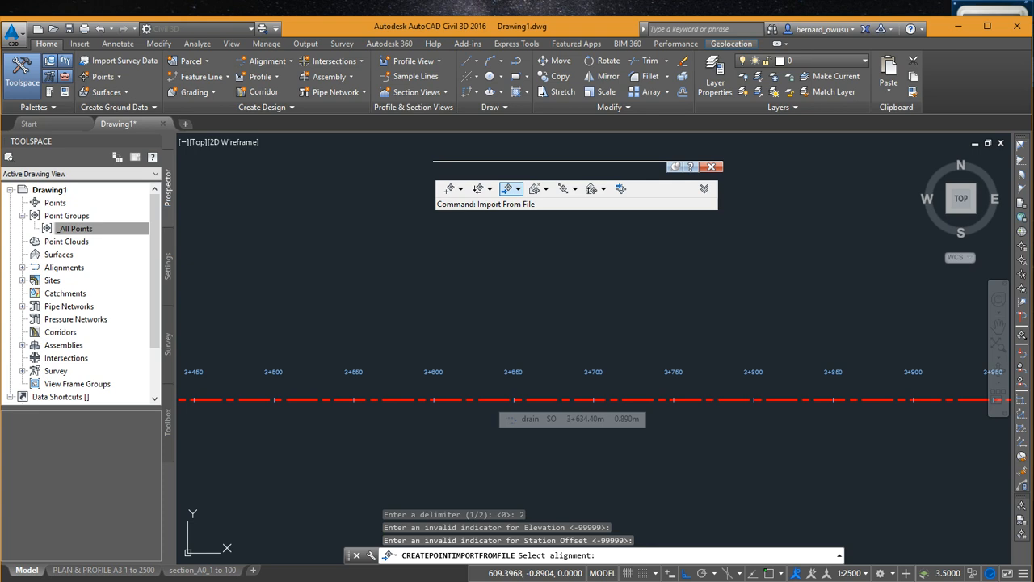
left_click(488, 399)
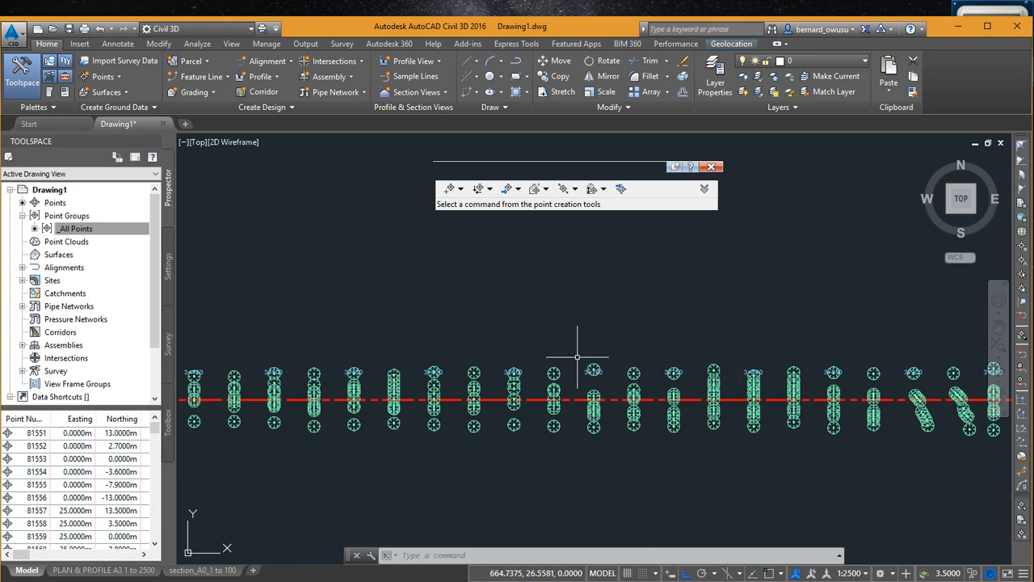
- Examine the imported cross-section points from the start of project to around station 3+400
mouse_move(709, 423)
scroll(711, 420, "down", 4)
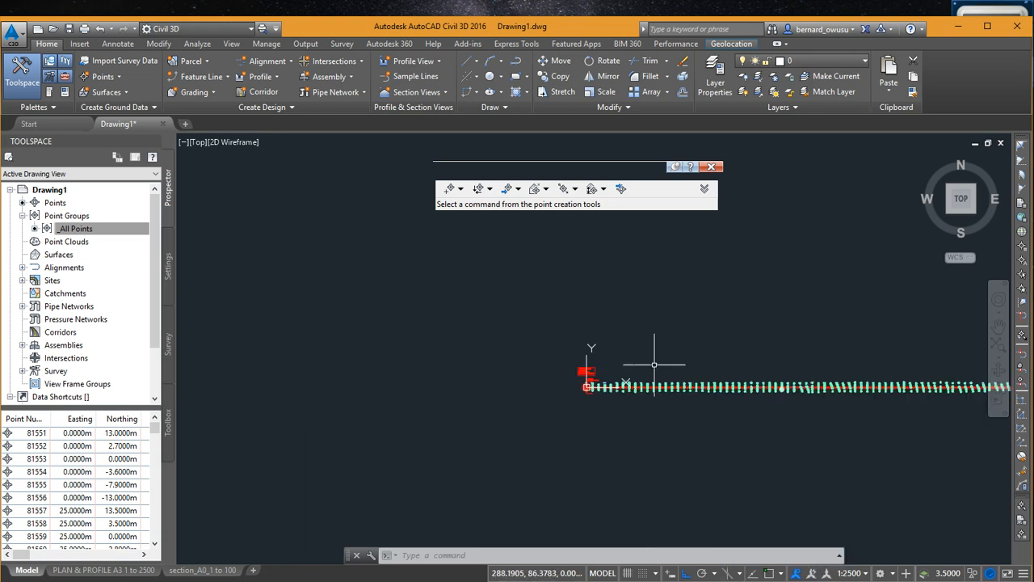
scroll(607, 416, "up", 5)
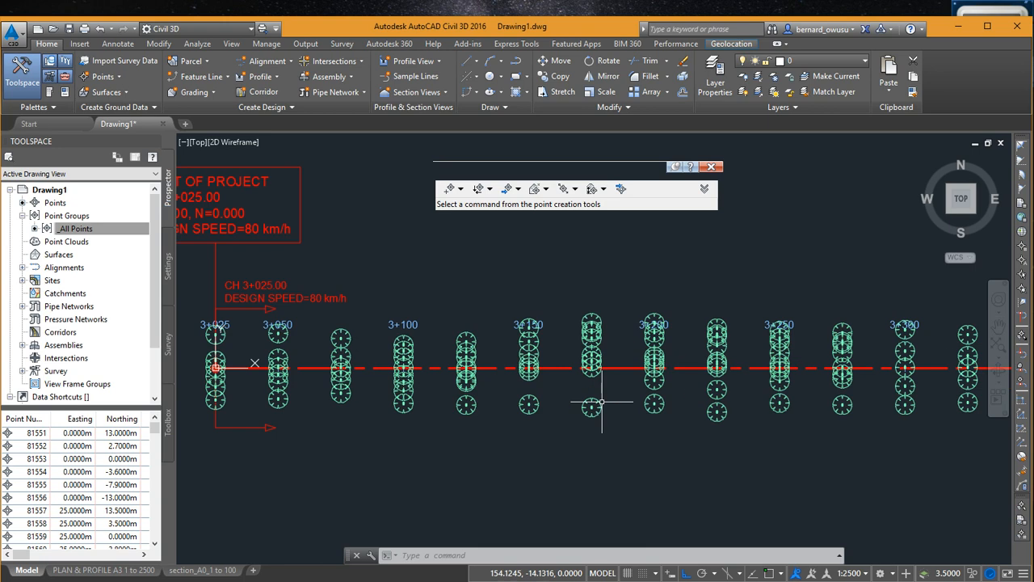
mouse_move(605, 403)
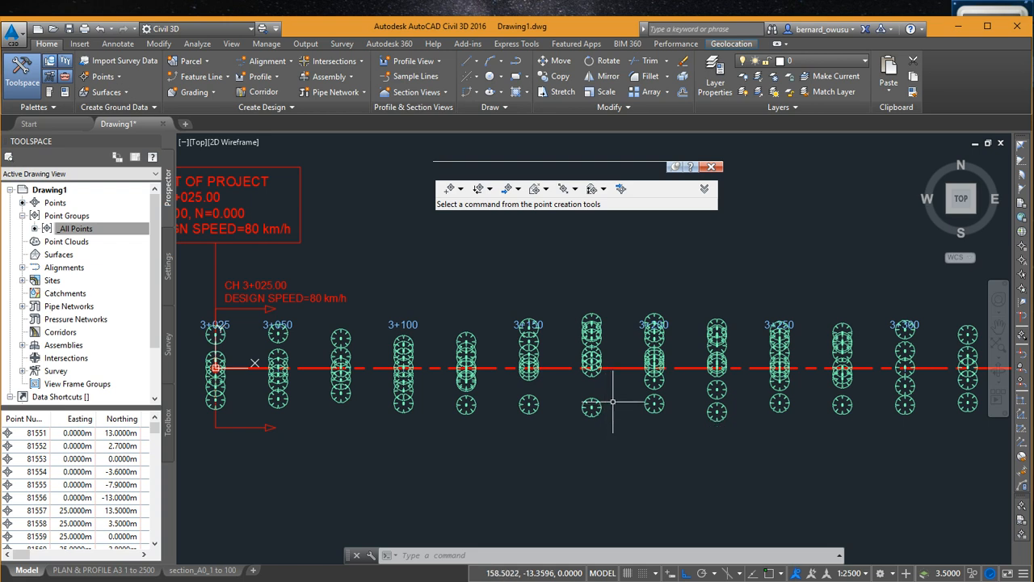
scroll(548, 373, "down", 4)
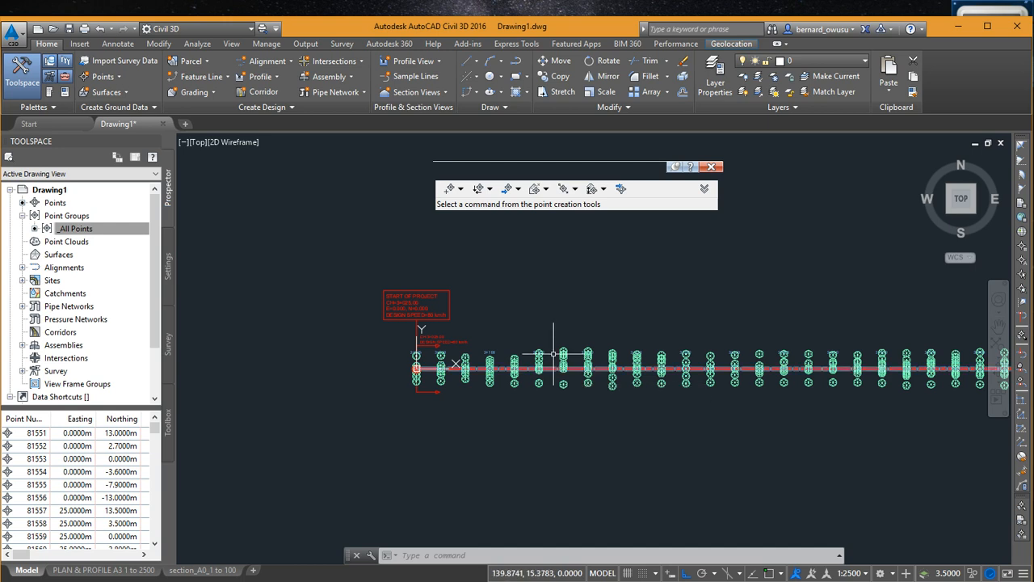
scroll(550, 373, "up", 2)
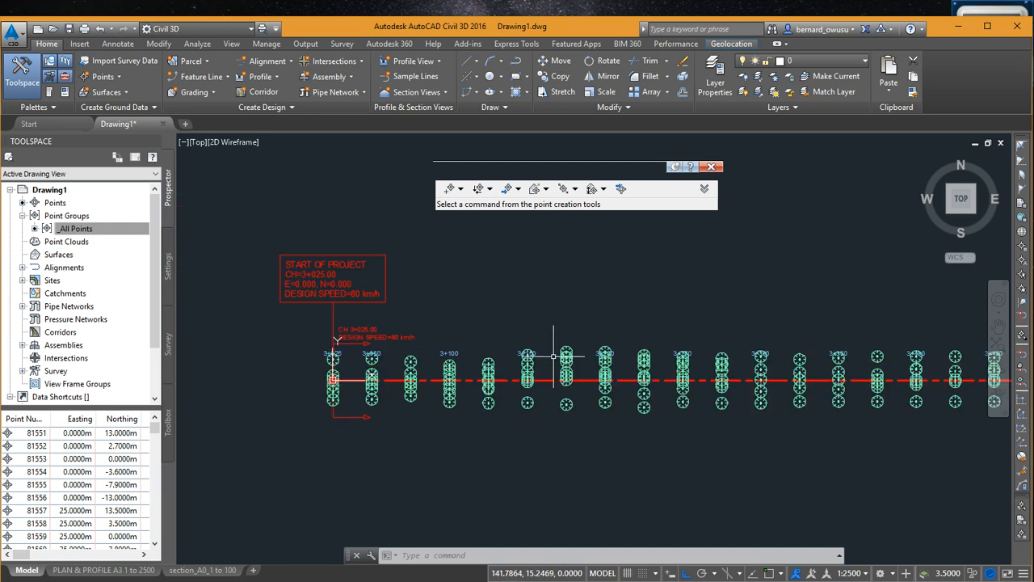
middle_click_drag(670, 356, 487, 358)
scroll(706, 364, "up", 2)
scroll(710, 365, "up", 3)
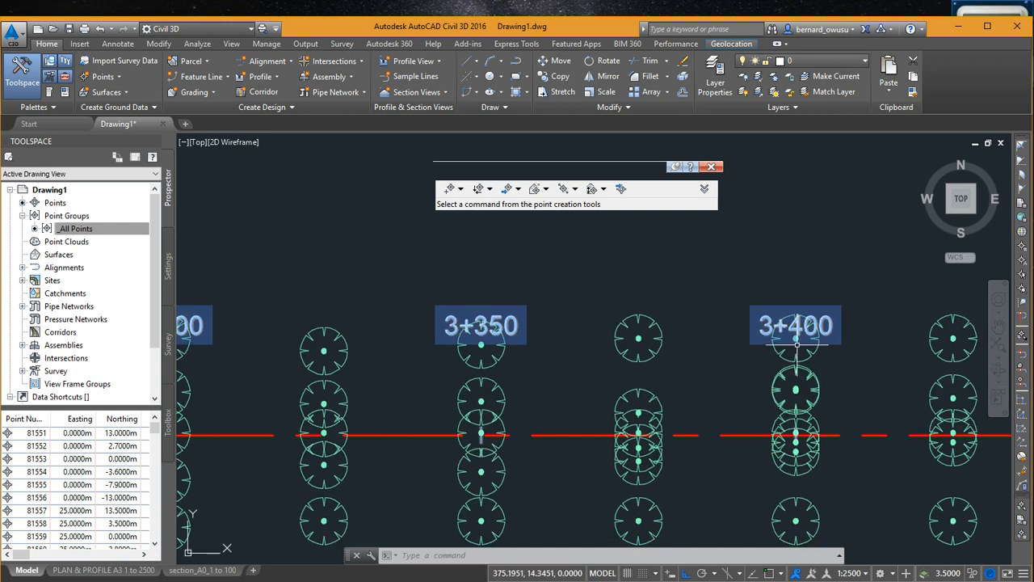
mouse_move(795, 352)
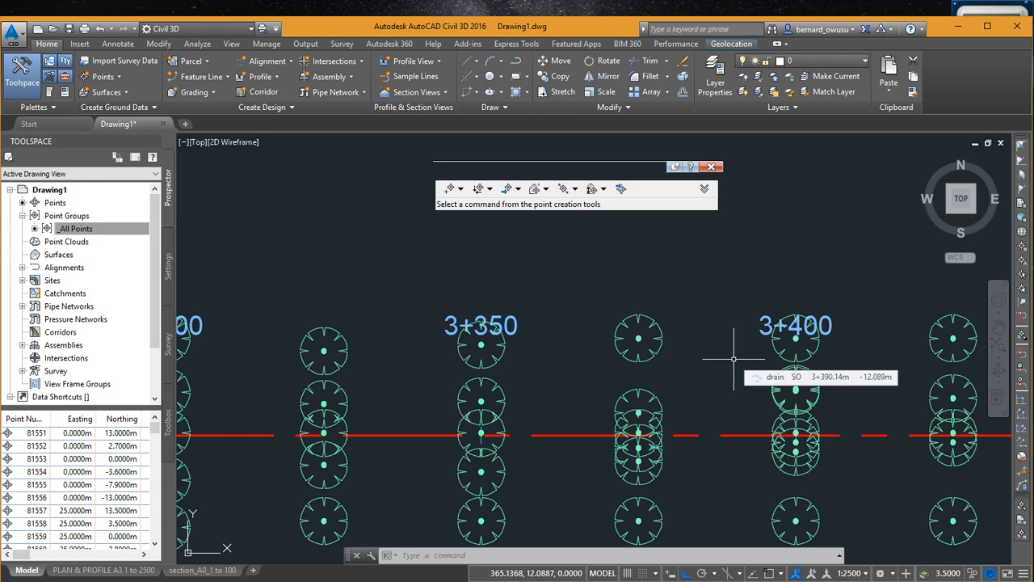
- Review the point rows farther along the drain alignment, including the skewed sections around station 3+900
scroll(602, 358, "down", 1)
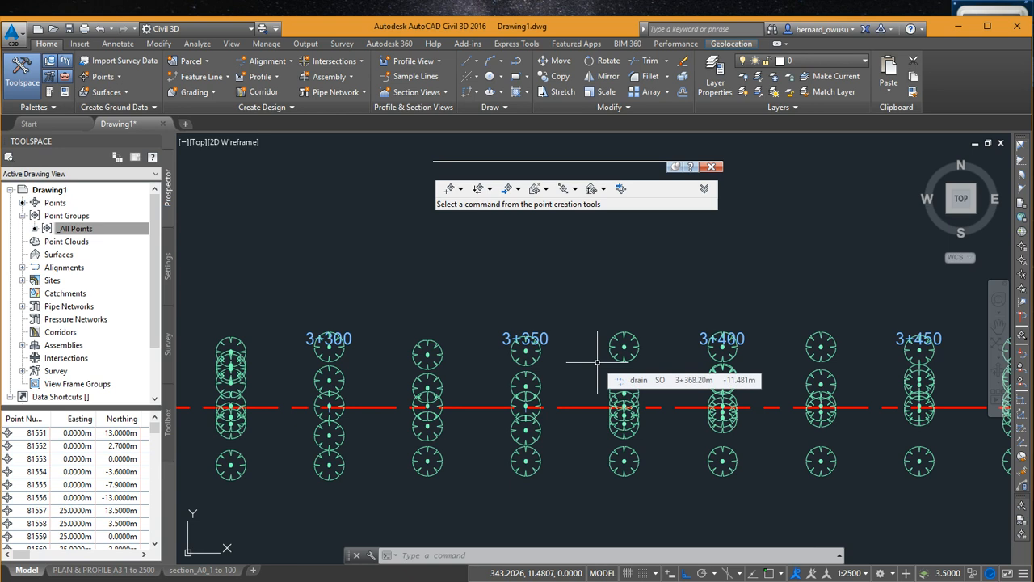
scroll(626, 367, "down", 1)
scroll(626, 367, "down", 4)
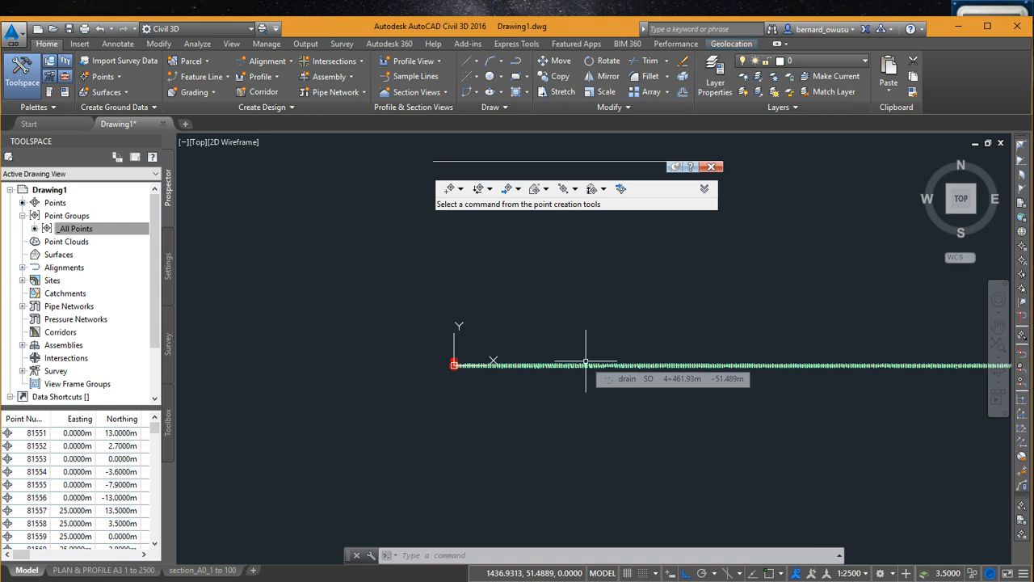
scroll(527, 364, "up", 3)
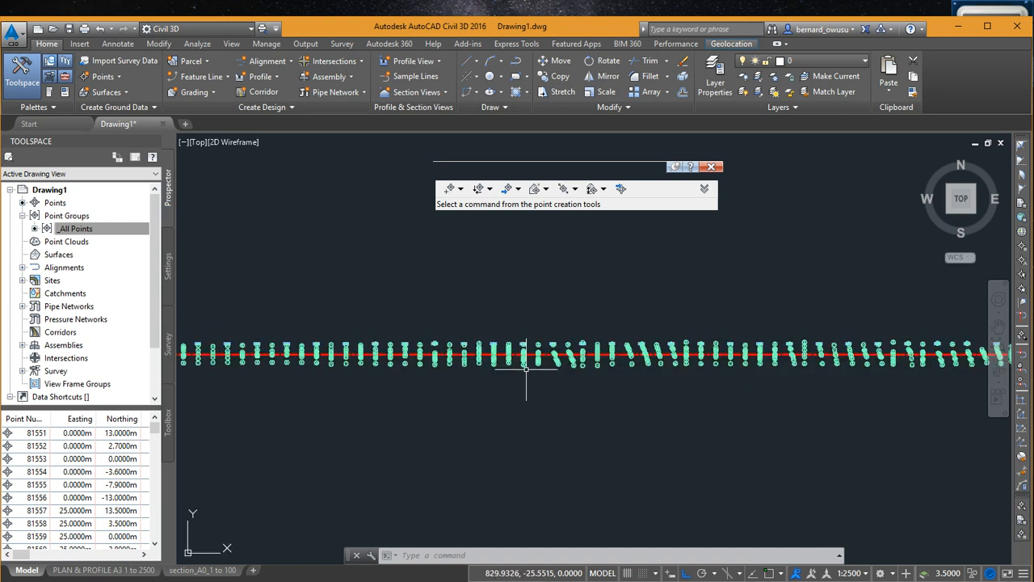
scroll(527, 366, "up", 5)
middle_click_drag(560, 315, 574, 440)
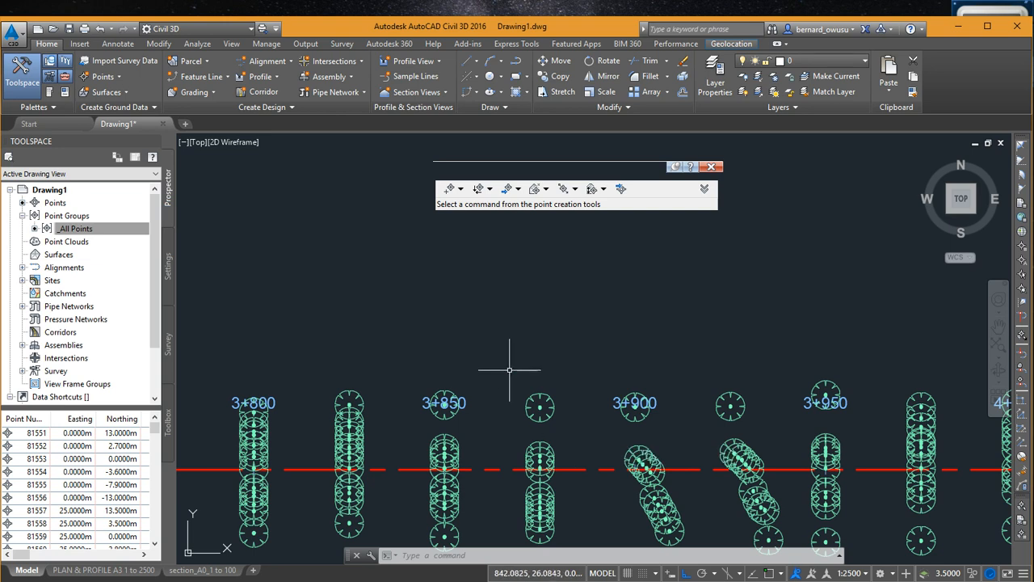
scroll(584, 374, "down", 6)
scroll(584, 373, "down", 2)
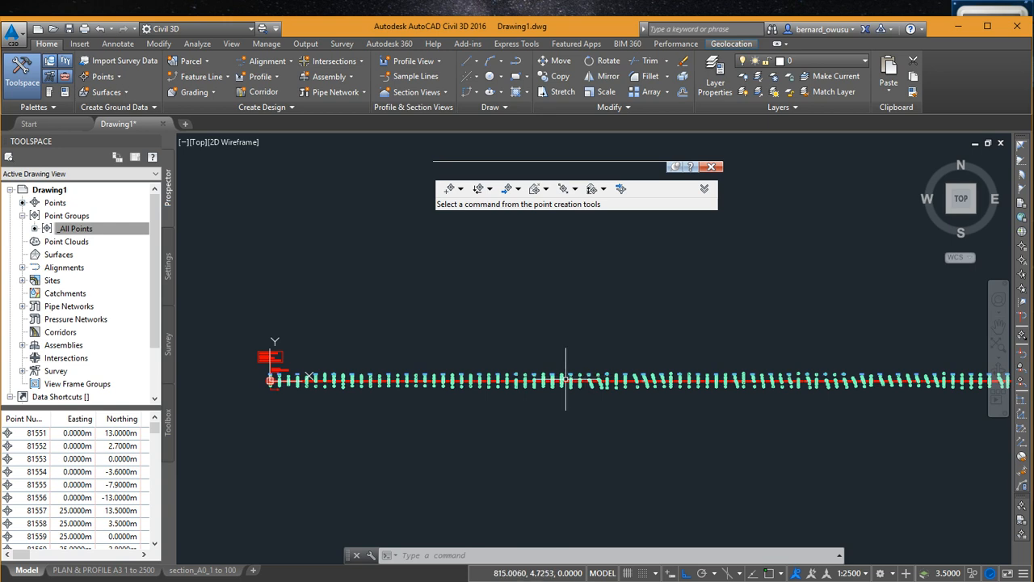
middle_click_drag(567, 377, 741, 376)
scroll(641, 377, "up", 6)
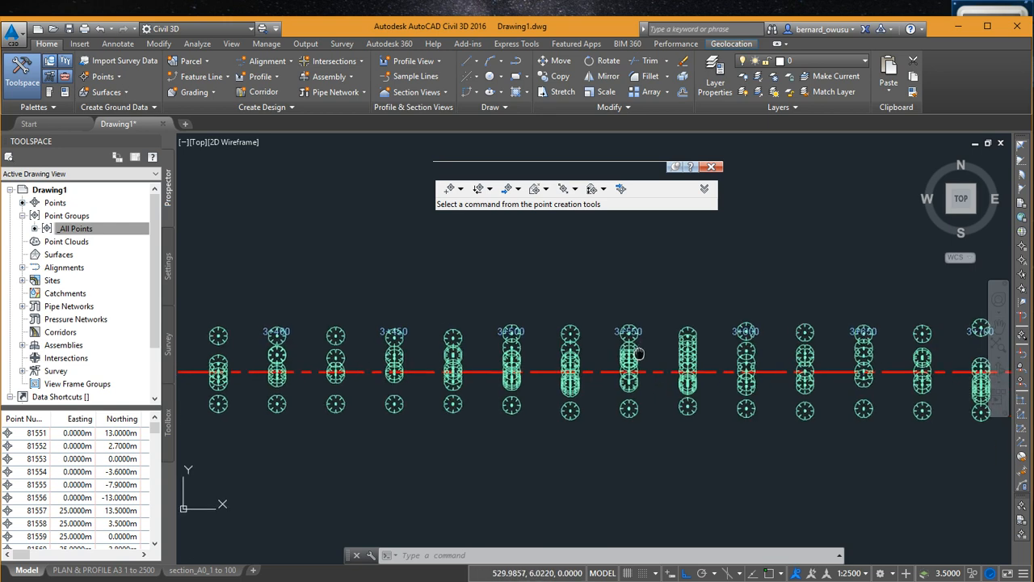
- Select the topmost point between stations 3+500 and 3+550 and view its point group properties
scroll(691, 305, "down", 4)
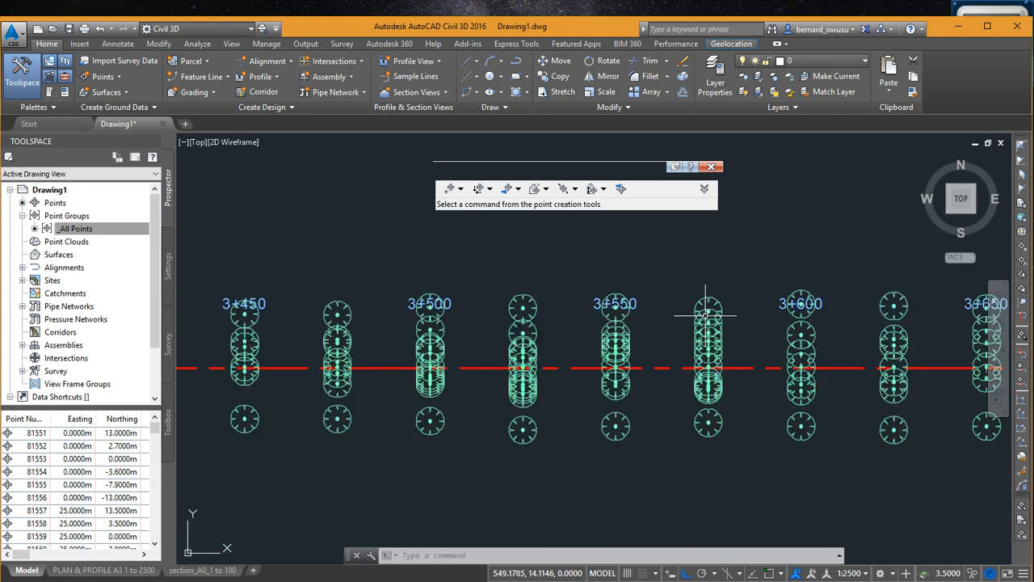
scroll(715, 291, "up", 4)
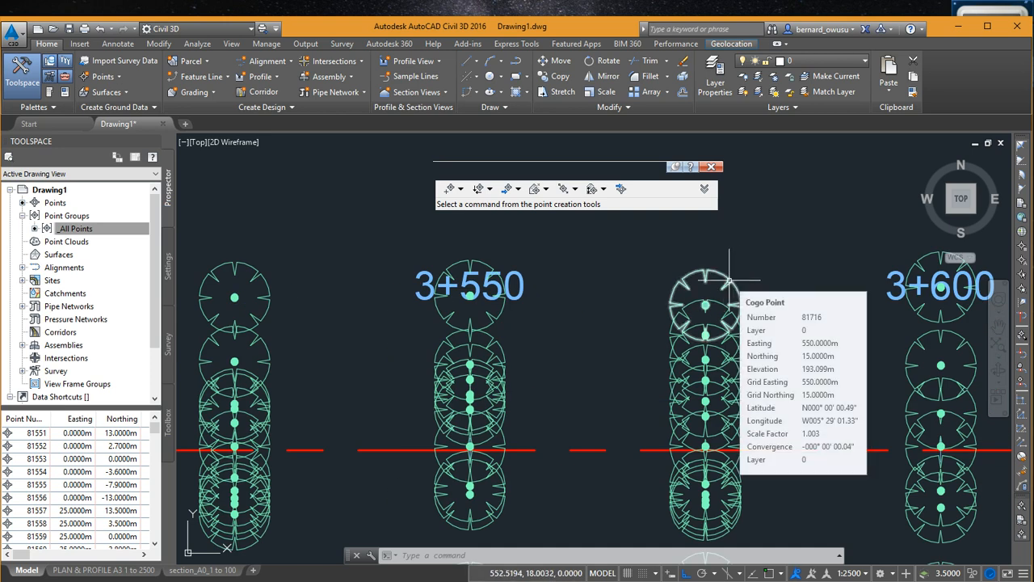
scroll(663, 320, "down", 5)
scroll(622, 300, "up", 1)
scroll(642, 297, "up", 4)
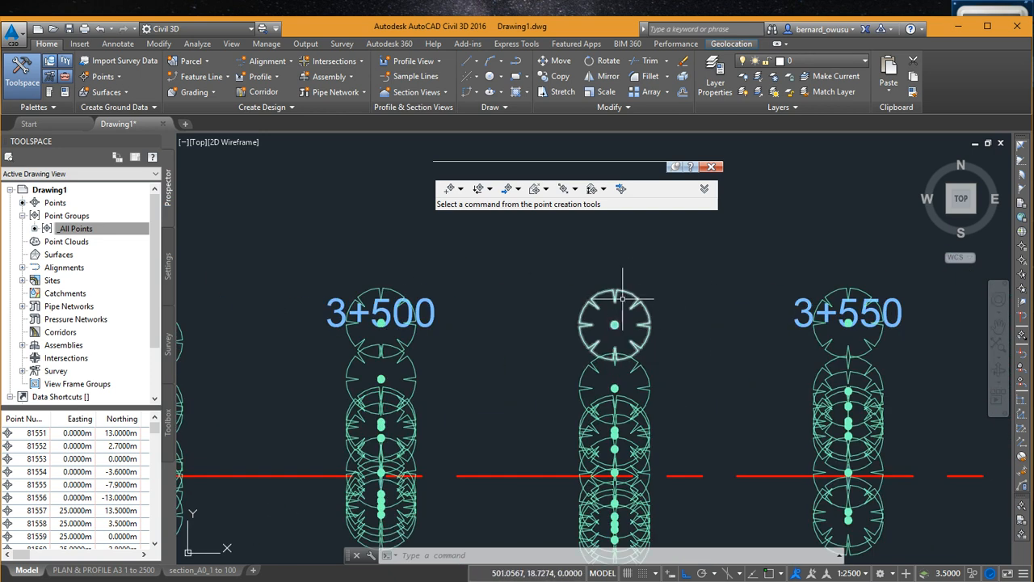
left_click(623, 300)
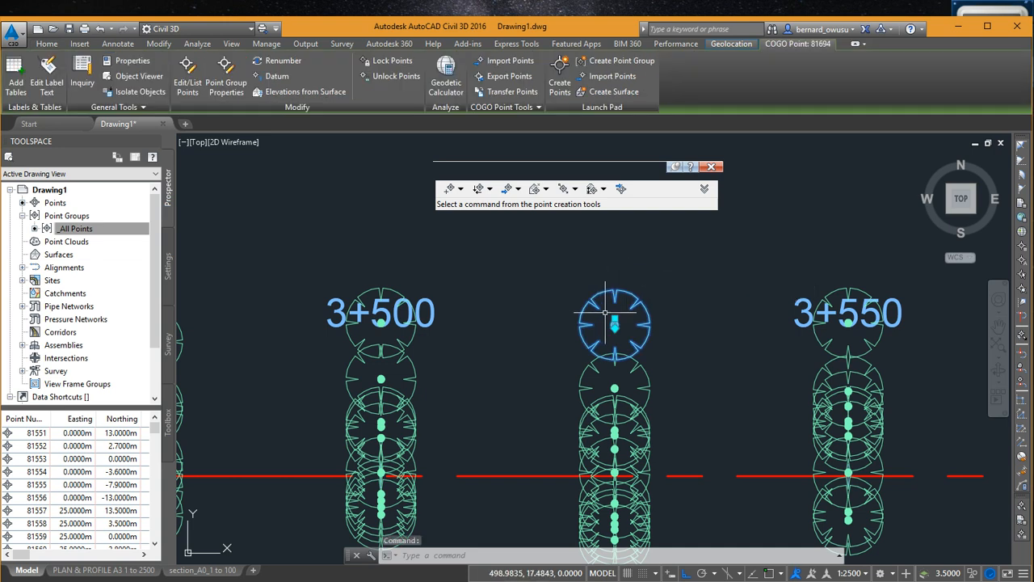
middle_click_drag(606, 313, 617, 300)
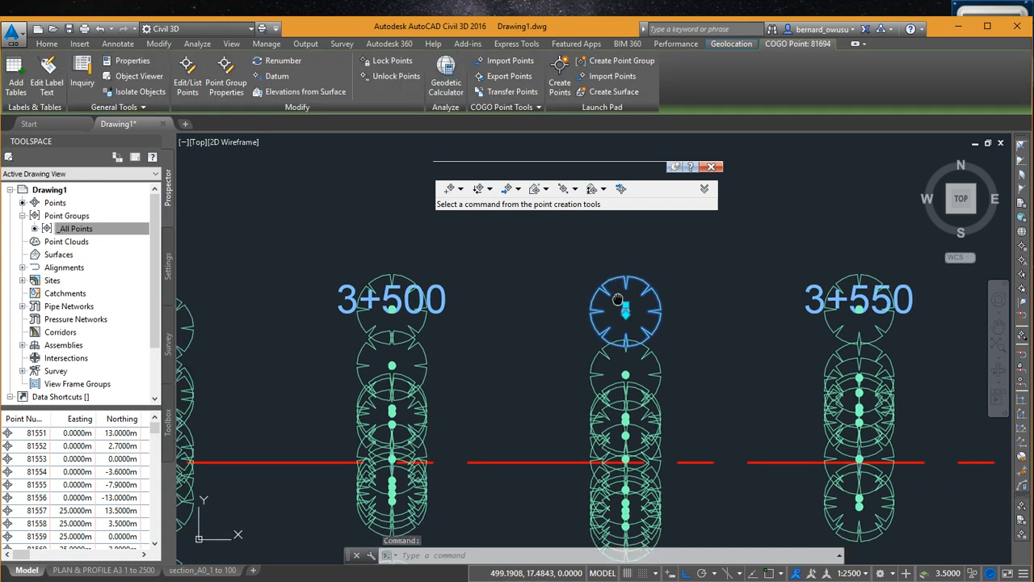
left_click(226, 75)
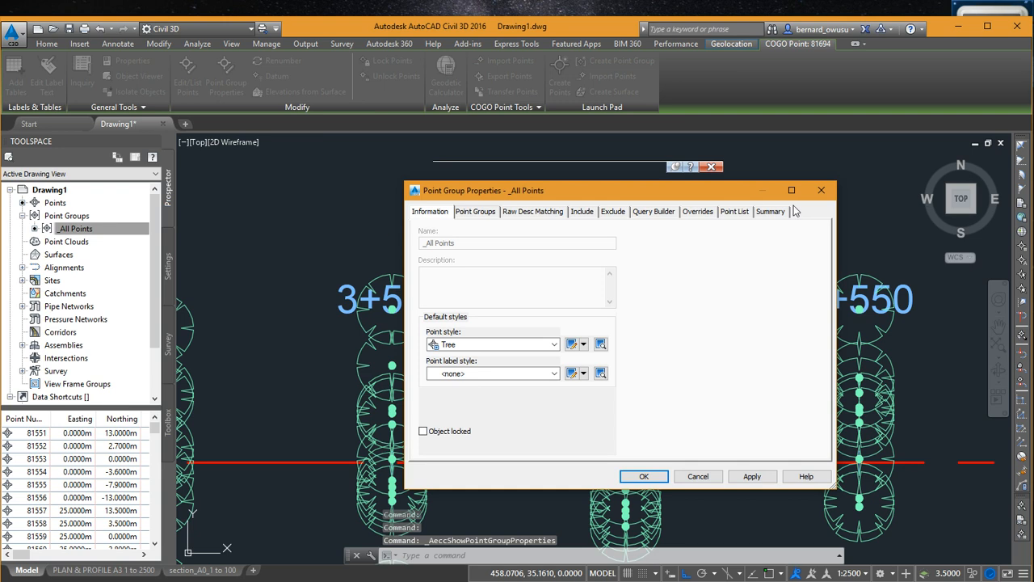
left_click(821, 190)
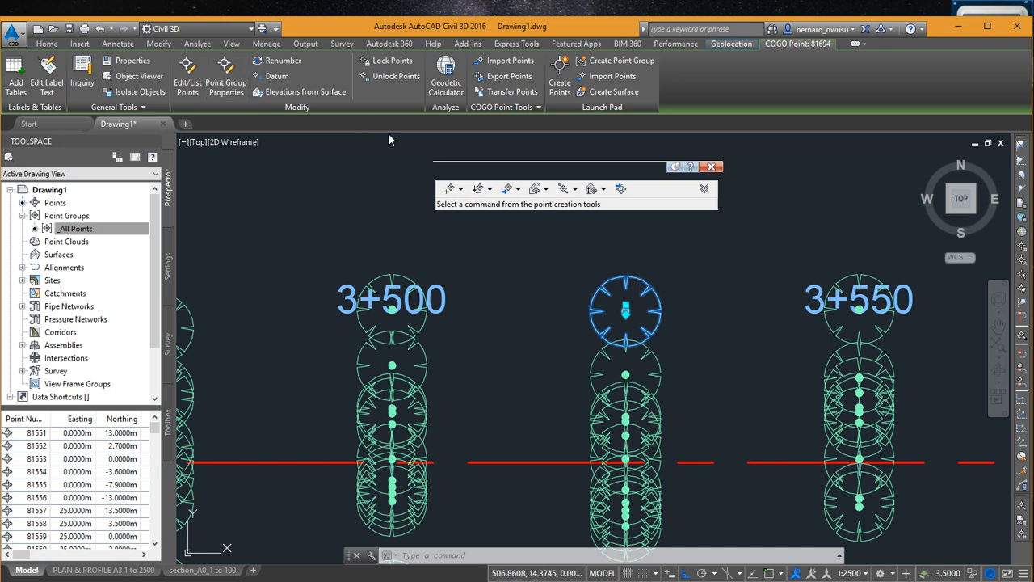
- Set both the point style and the point label style of the _All Points group to Standard
left_click(226, 71)
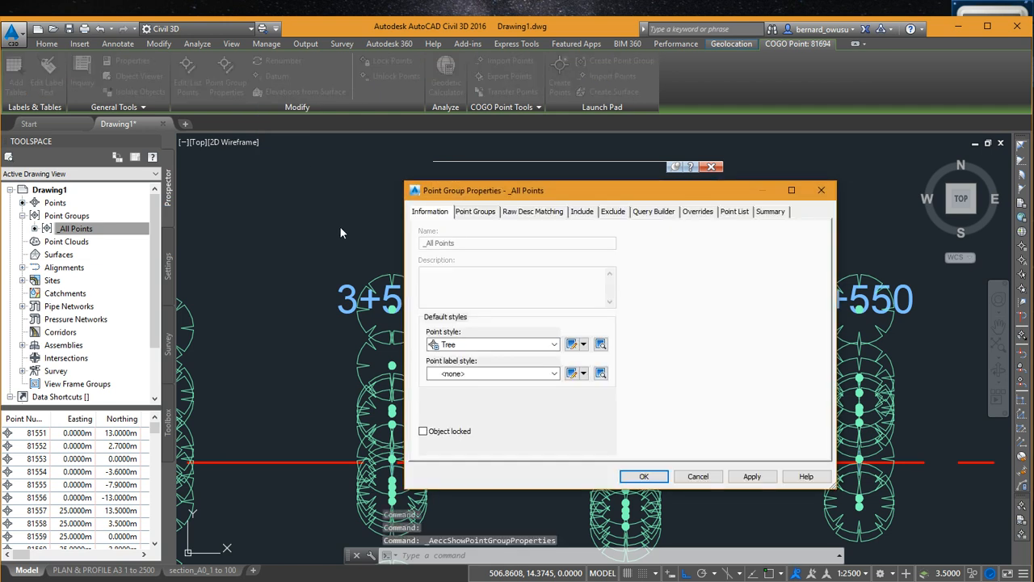
left_click_drag(466, 190, 529, 153)
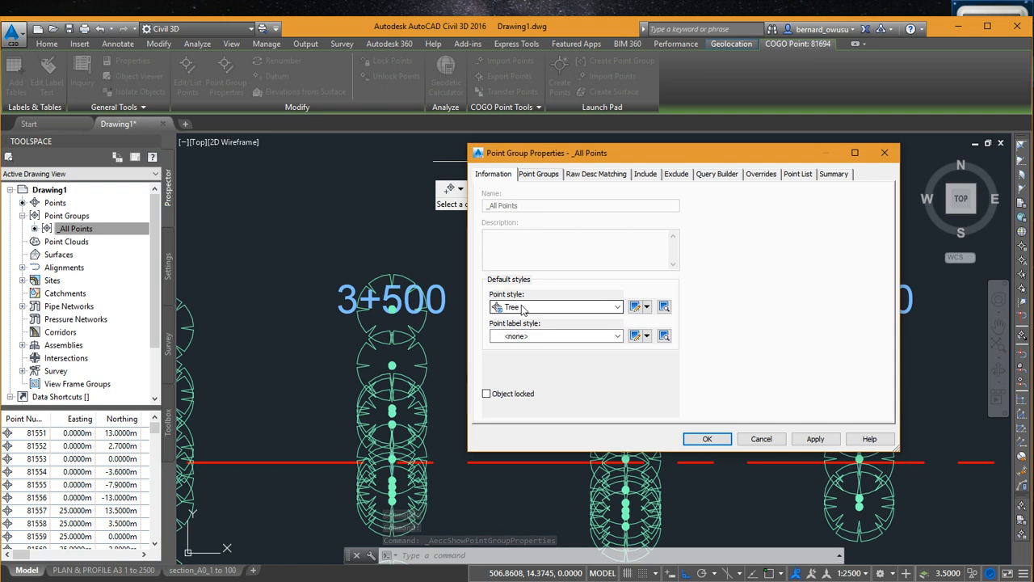
left_click(618, 307)
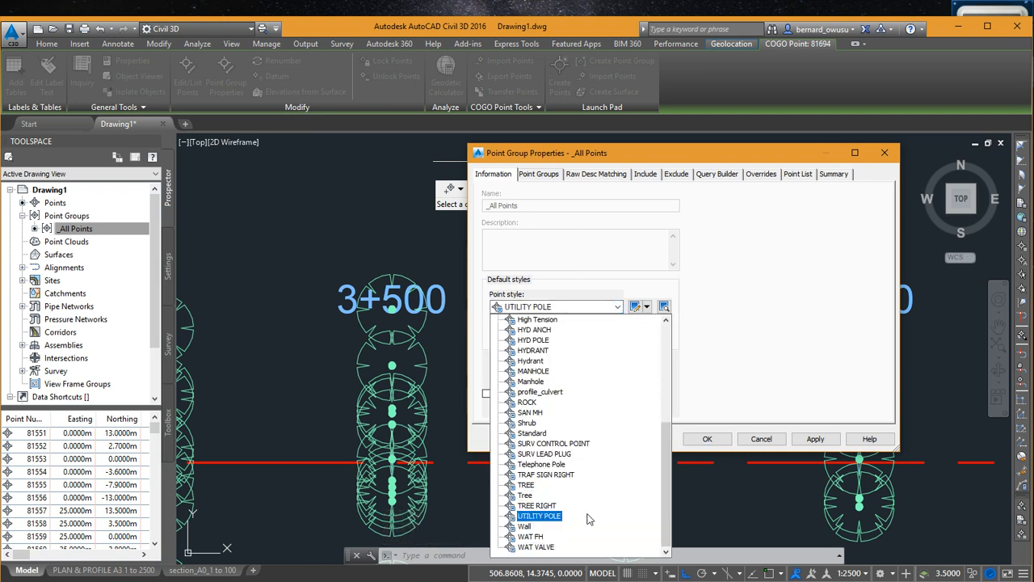
left_click(535, 433)
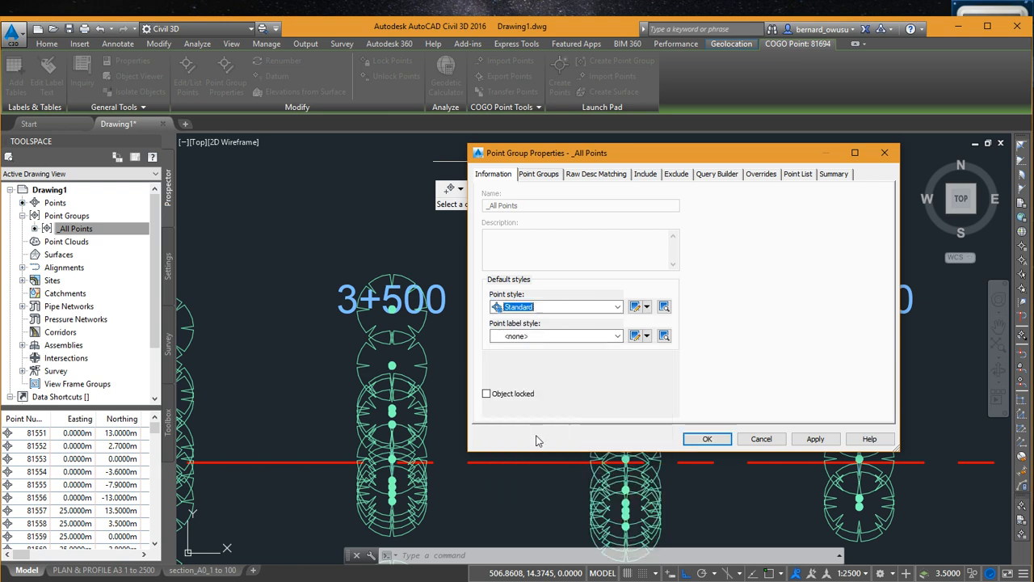
left_click(551, 338)
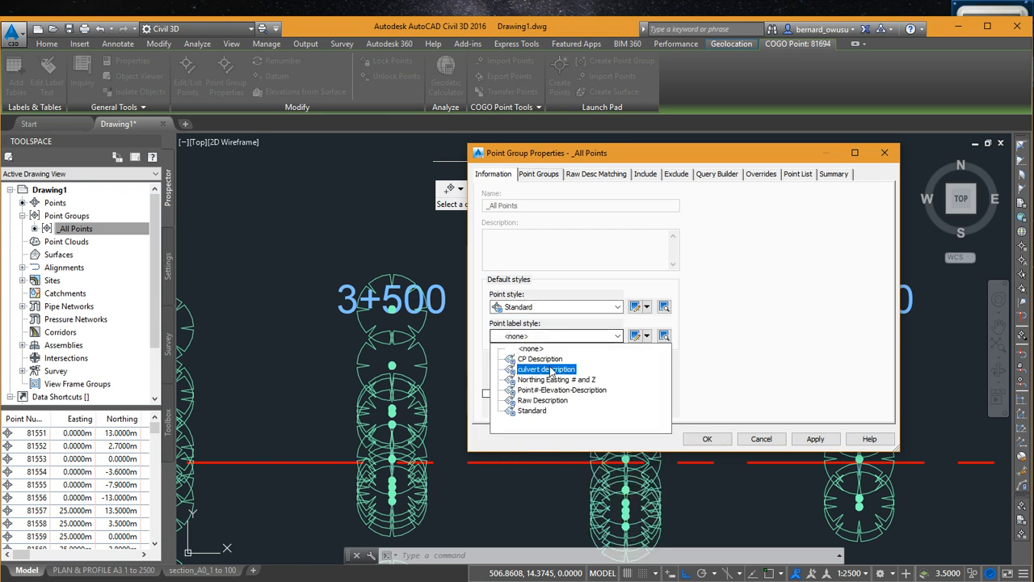
left_click(538, 412)
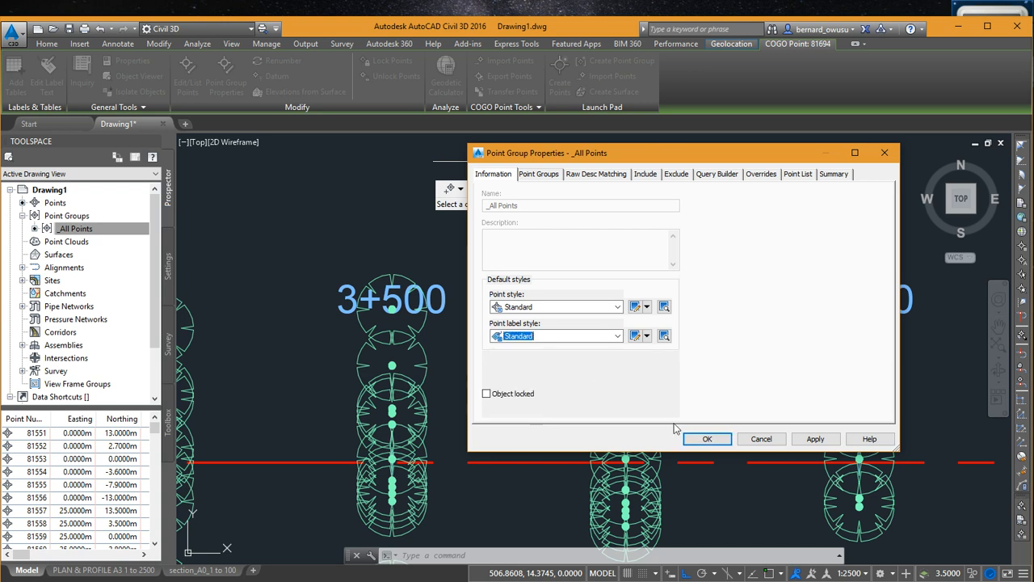
left_click(707, 439)
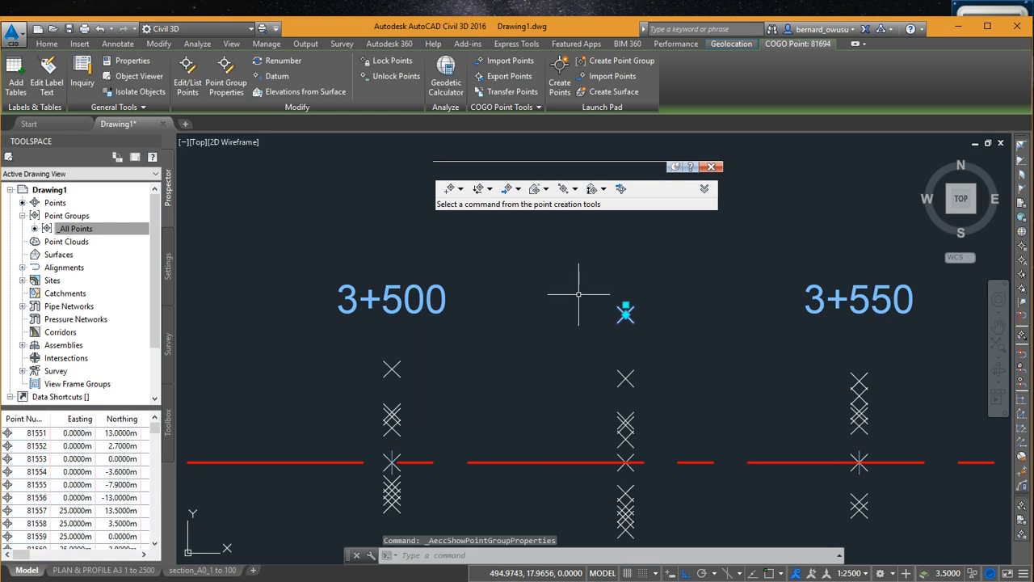
key("Escape")
- Examine the restyled points along the drain alignment, past station 9+200 and up to the end of project
scroll(571, 341, "down", 5)
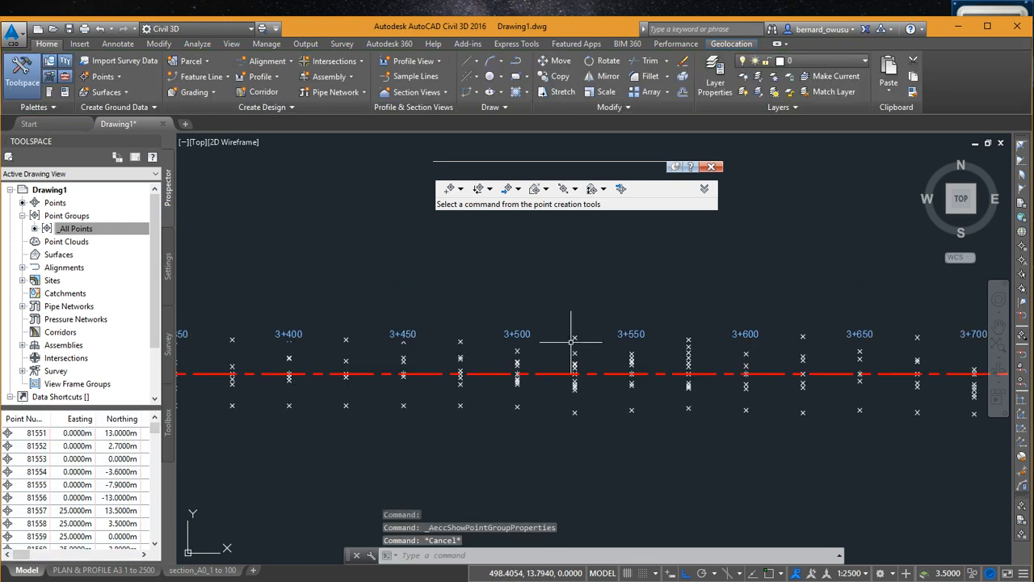
mouse_move(525, 332)
middle_mouse_down()
mouse_move(887, 269)
mouse_move(771, 413)
middle_mouse_up()
mouse_move(610, 368)
middle_mouse_down()
mouse_move(949, 335)
mouse_move(950, 324)
middle_mouse_up()
middle_click_drag(630, 321, 406, 342)
scroll(582, 308, "up", 6)
scroll(583, 308, "down", 14)
middle_click_drag(780, 328, 130, 368)
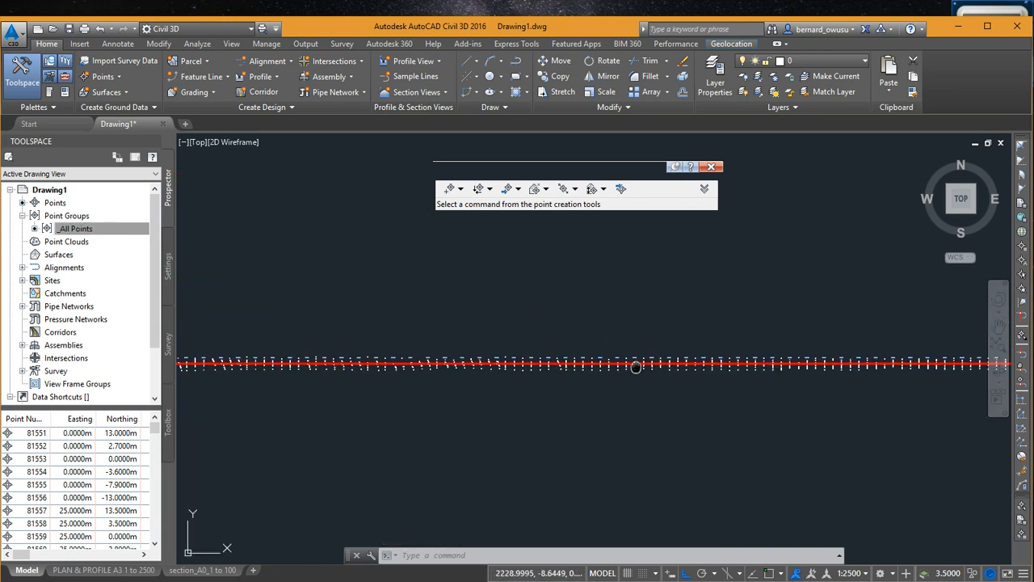
scroll(537, 356, "up", 2)
scroll(537, 357, "up", 8)
middle_click_drag(590, 432, 602, 317)
scroll(593, 367, "up", 4)
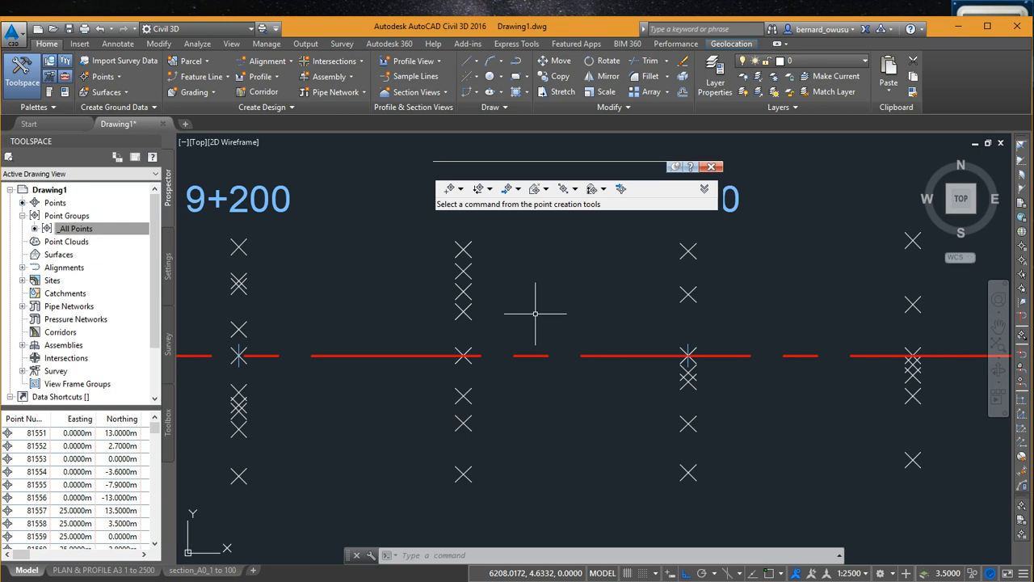
scroll(529, 339, "down", 12)
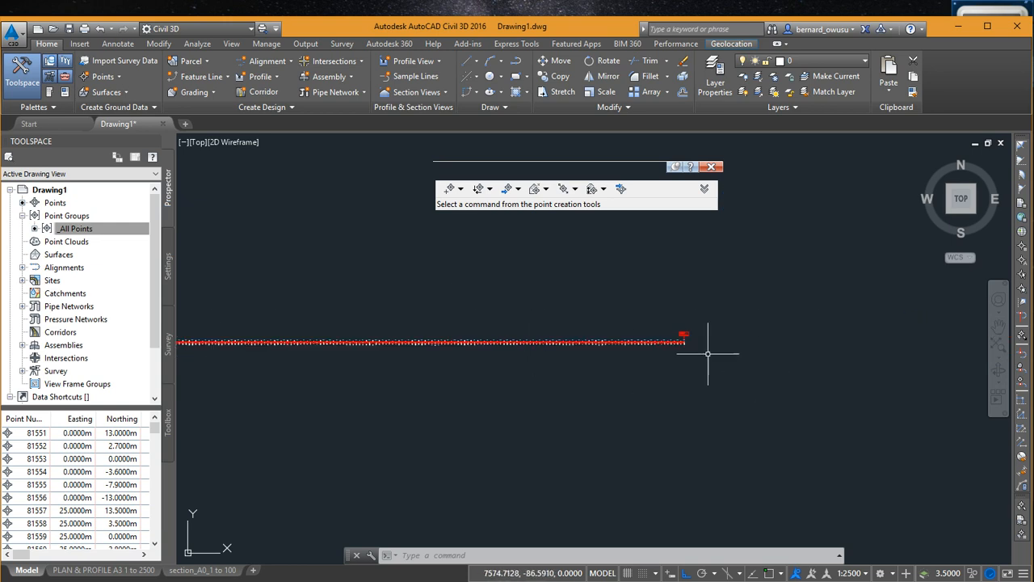
scroll(697, 347, "up", 3)
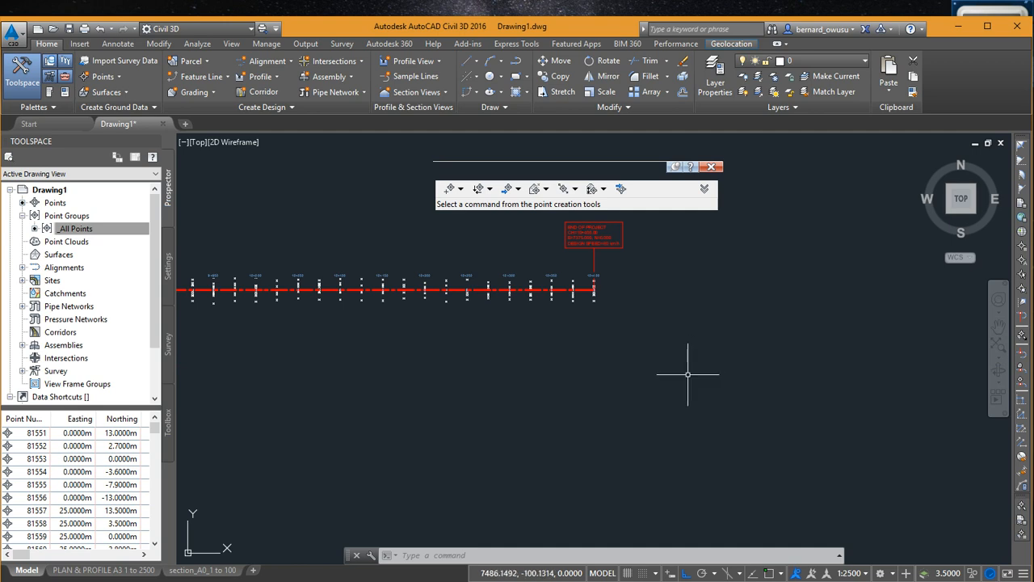
- Return to the start of project and examine the point rows from about station 3+100 to 3+500
scroll(686, 382, "down", 5)
middle_click_drag(214, 361, 582, 320)
mouse_move(392, 315)
middle_mouse_down()
mouse_move(700, 303)
mouse_move(439, 307)
mouse_move(529, 298)
middle_mouse_up()
middle_click_drag(436, 297, 733, 302)
scroll(596, 300, "up", 5)
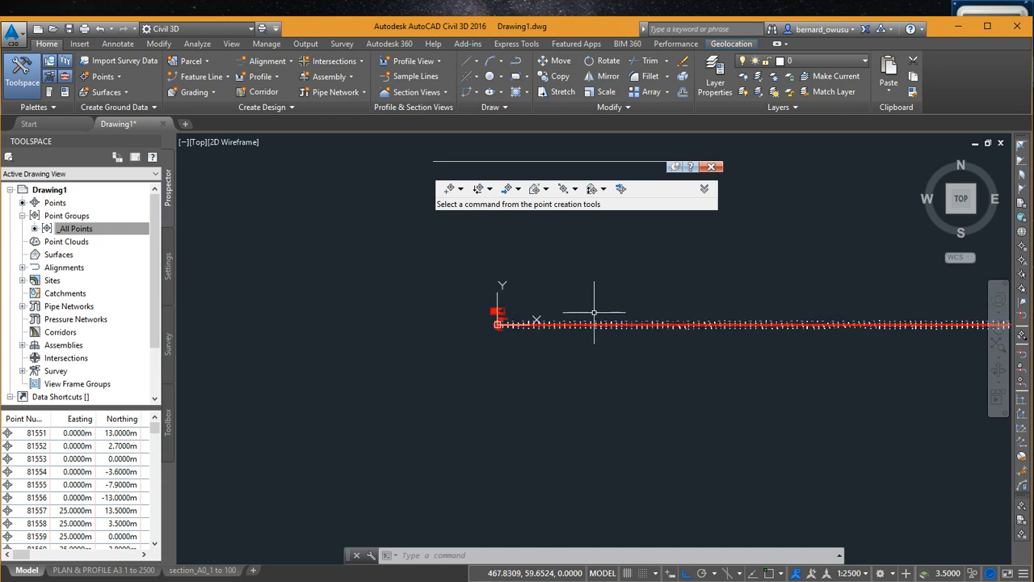
scroll(532, 286, "up", 6)
scroll(566, 275, "down", 4)
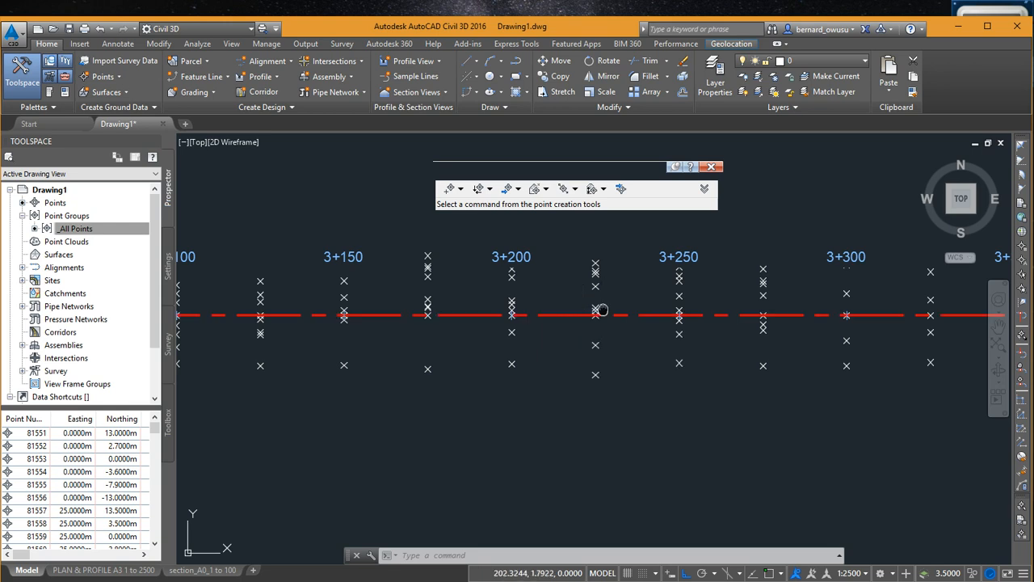
middle_click_drag(595, 307, 478, 307)
middle_click_drag(666, 282, 545, 288)
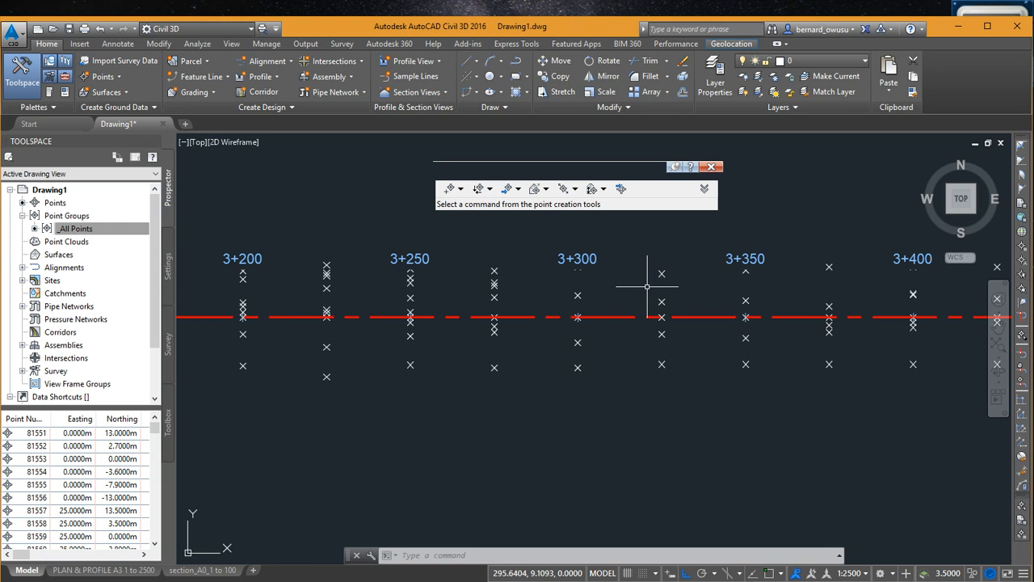
middle_click_drag(793, 293, 480, 280)
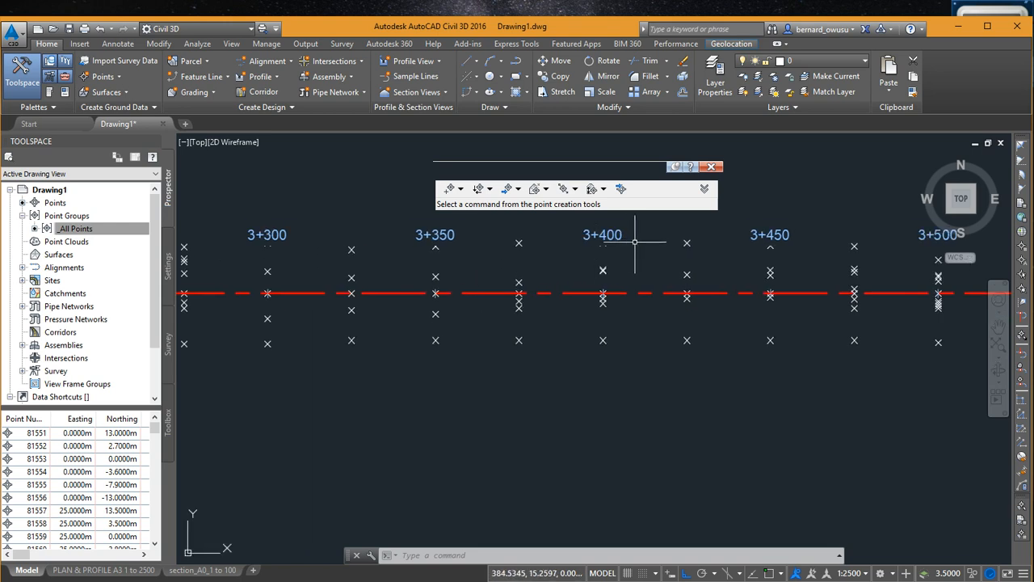
middle_click_drag(699, 265, 692, 294)
mouse_move(693, 280)
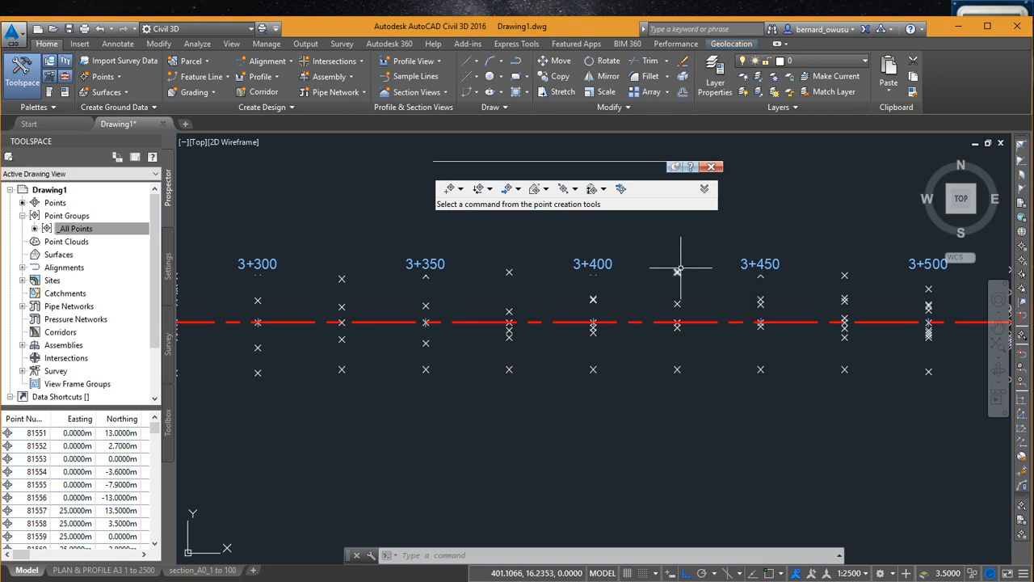
- Compare the point rows between stations 3+200 and 3+400, including the section midway between 3+250 and 3+300
scroll(674, 300, "down", 2)
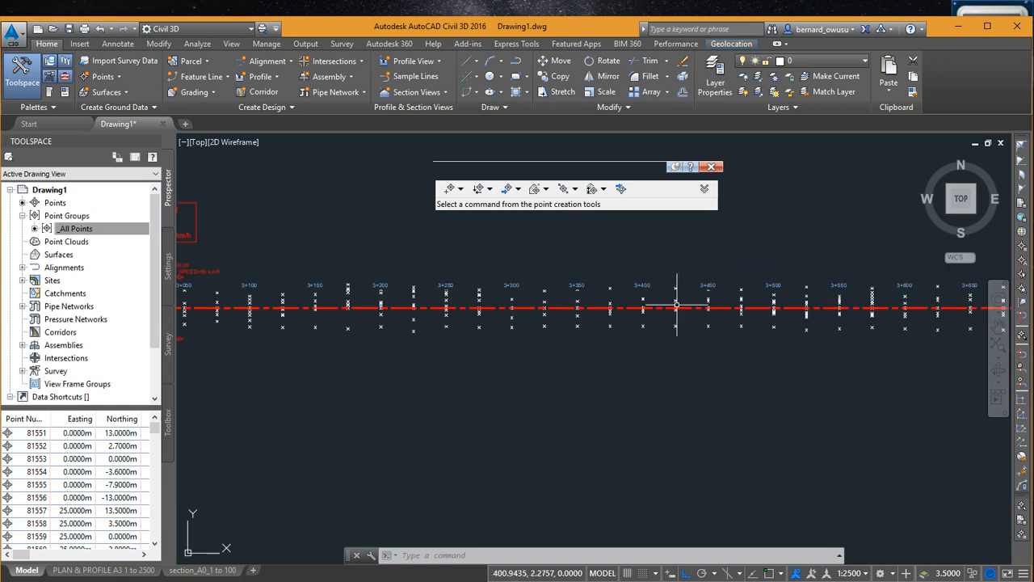
scroll(664, 306, "down", 2)
scroll(585, 307, "up", 3)
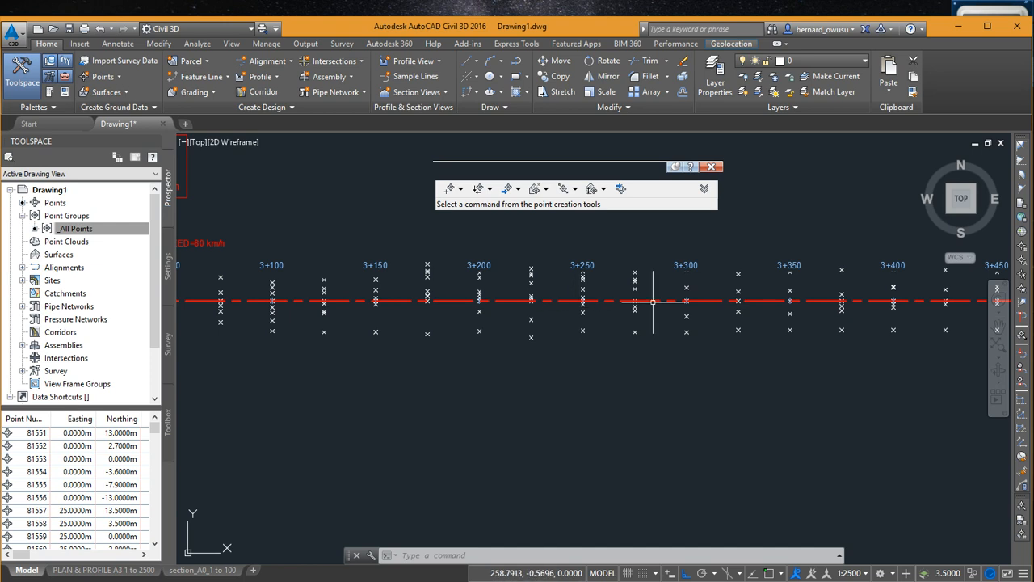
scroll(557, 308, "down", 4)
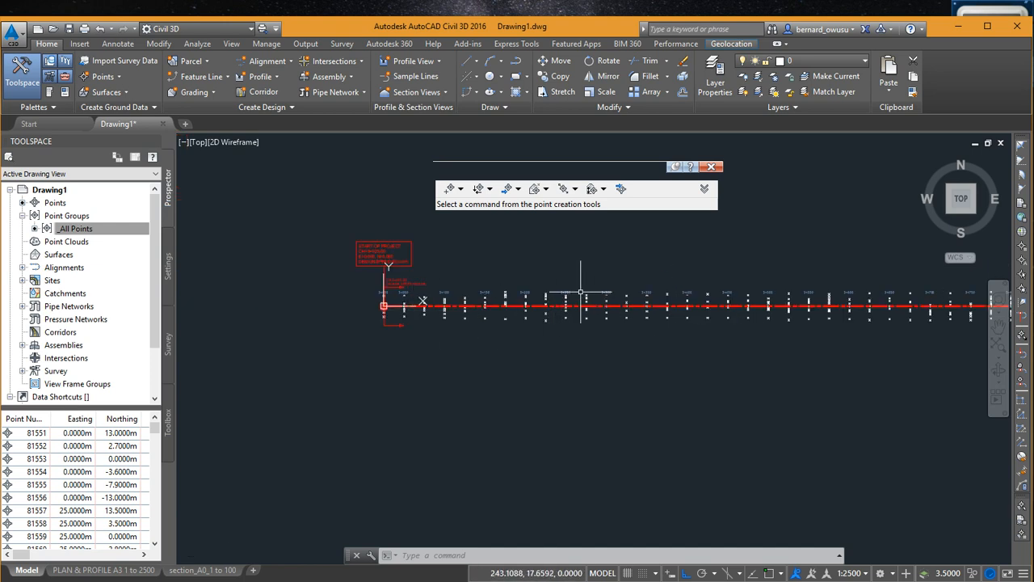
scroll(582, 274, "up", 4)
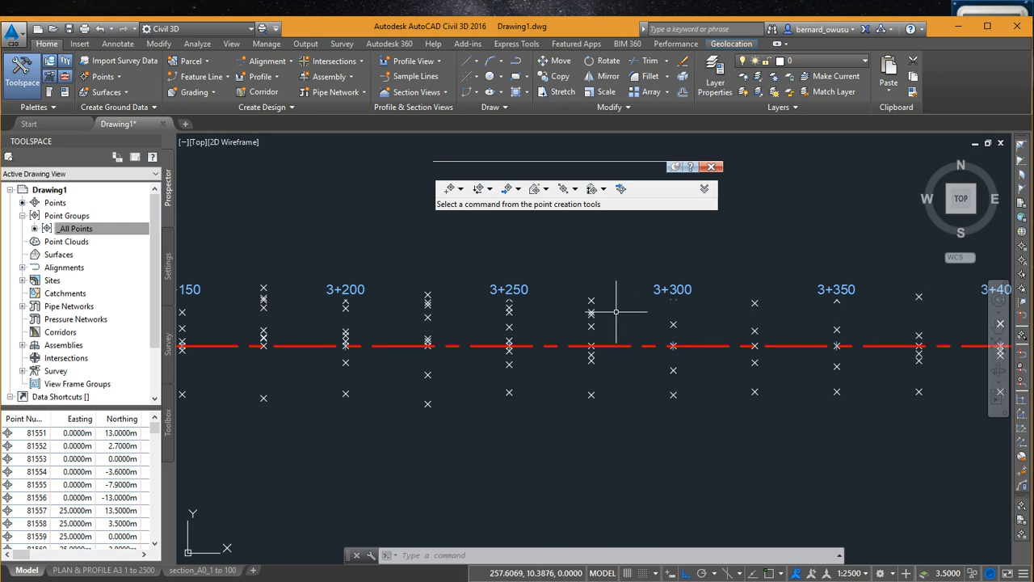
middle_click_drag(596, 302, 598, 259)
middle_click_drag(665, 337, 563, 394)
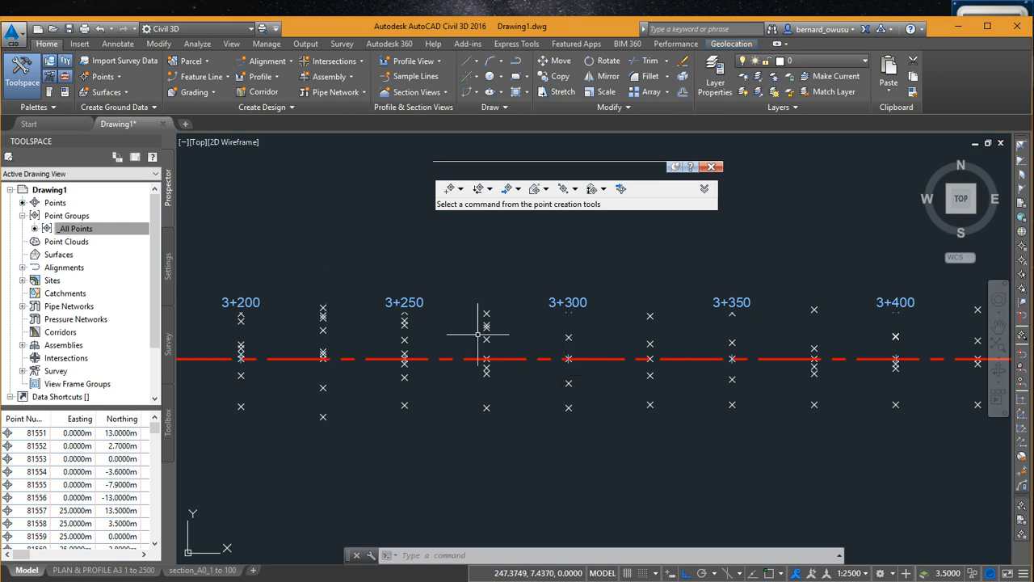
mouse_move(487, 328)
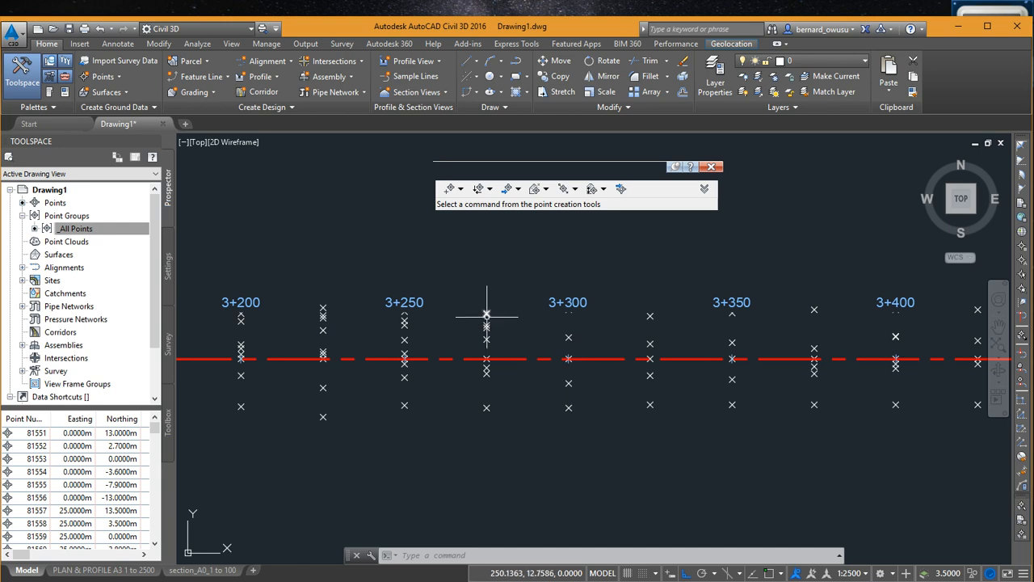
middle_click_drag(550, 365, 634, 359)
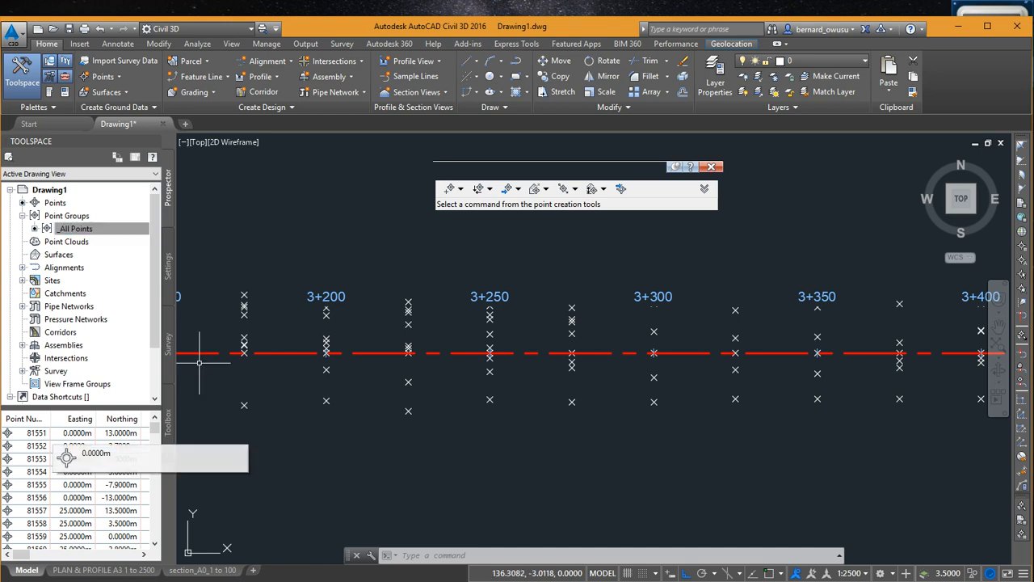
- Check the coordinates and elevation of the topmost point between stations 3+200 and 3+250 in the Point Editor, widening the elevation column
scroll(406, 299, "up", 4)
left_click(405, 300)
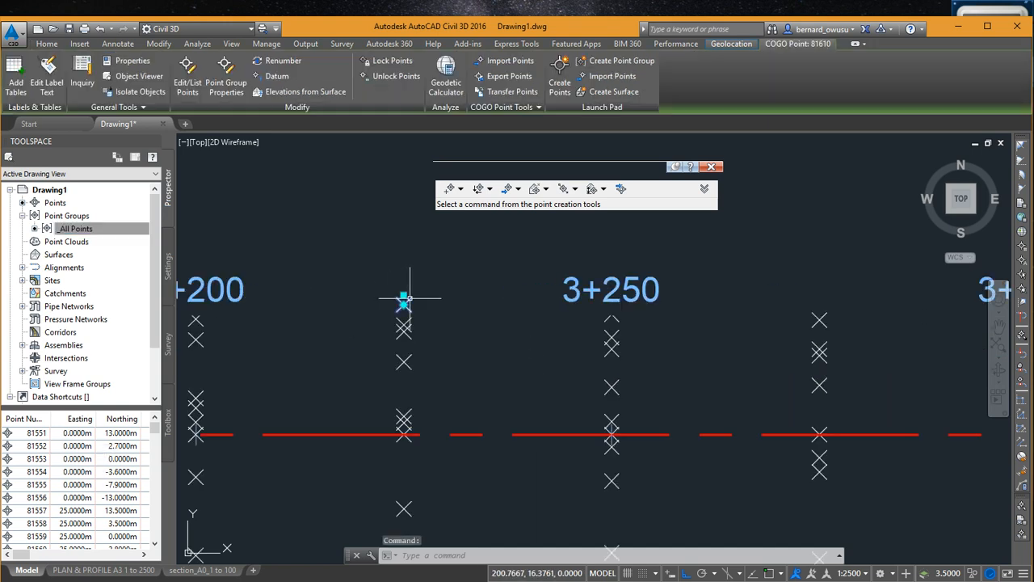
left_click(202, 86)
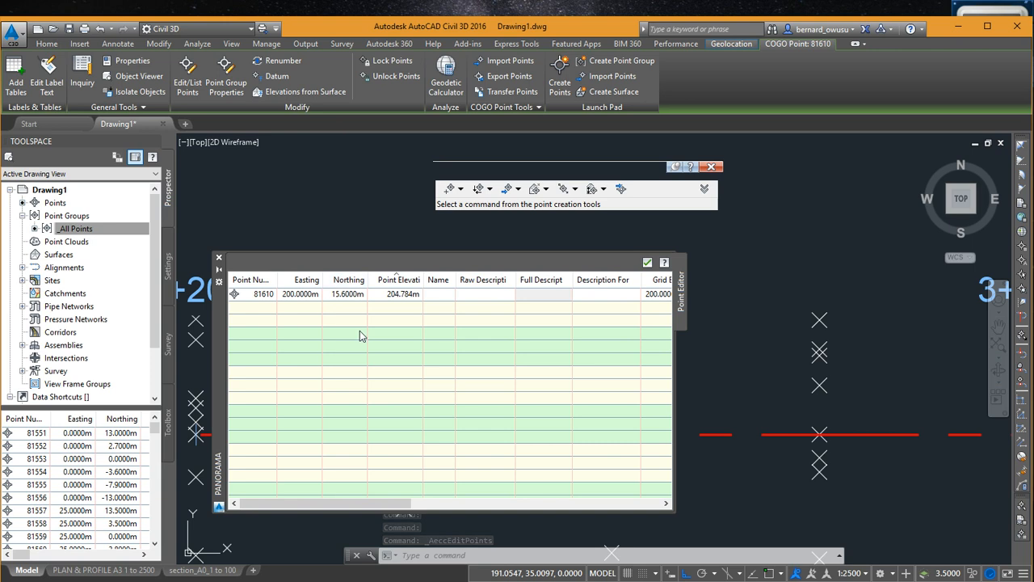
left_click_drag(423, 279, 465, 275)
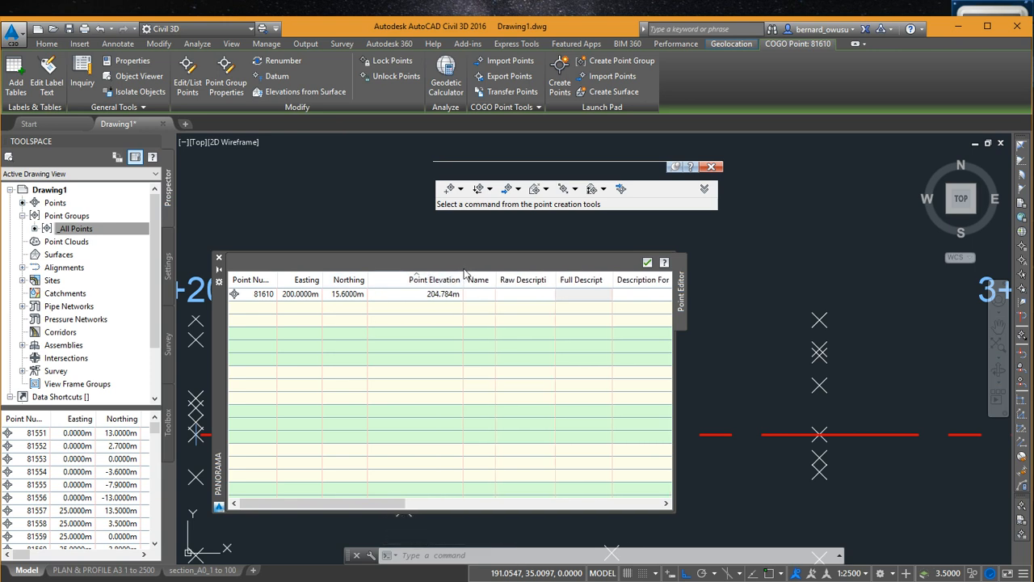
left_click(647, 263)
scroll(574, 346, "down", 8)
scroll(582, 346, "down", 4)
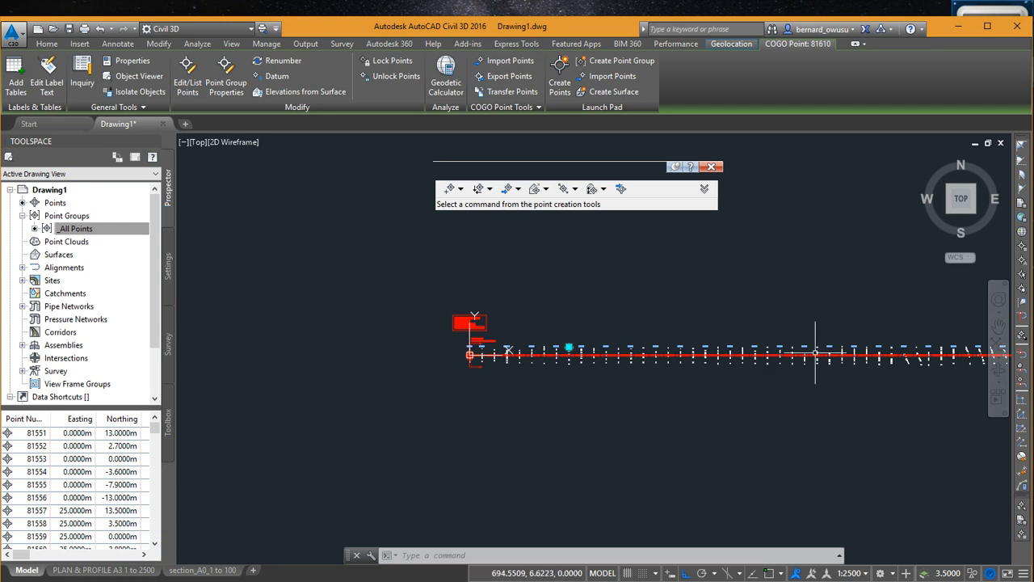
- Clear the point selection and check the summary of the _All Points group against the point rows along the alignment
middle_click_drag(974, 323, 824, 312)
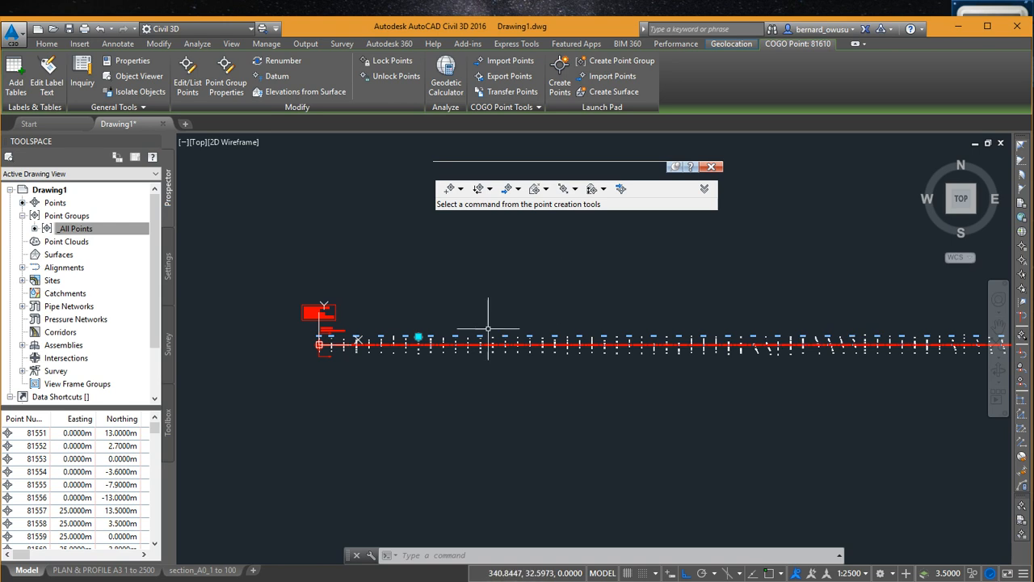
key("Escape")
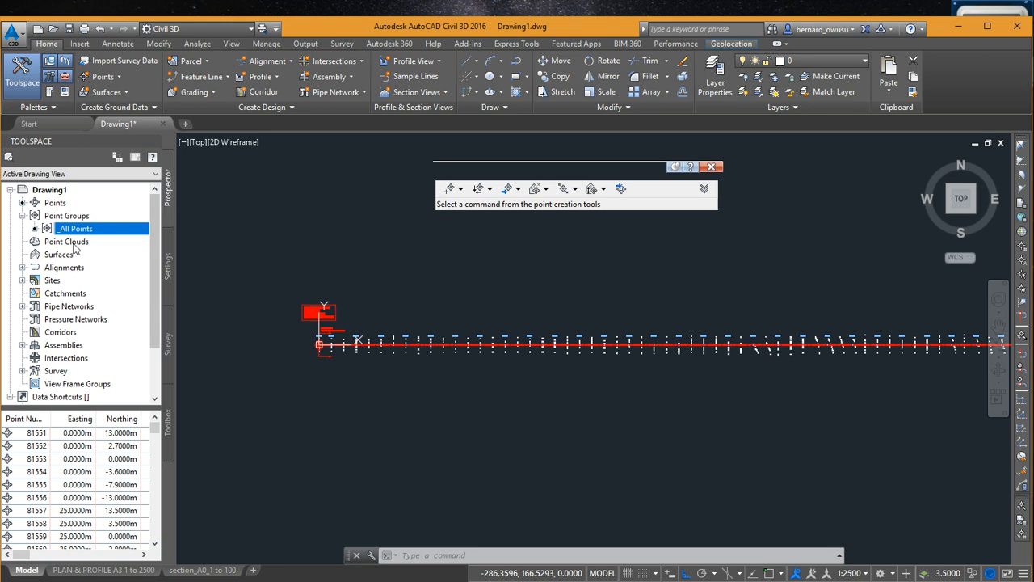
left_click(25, 216)
left_click(25, 216)
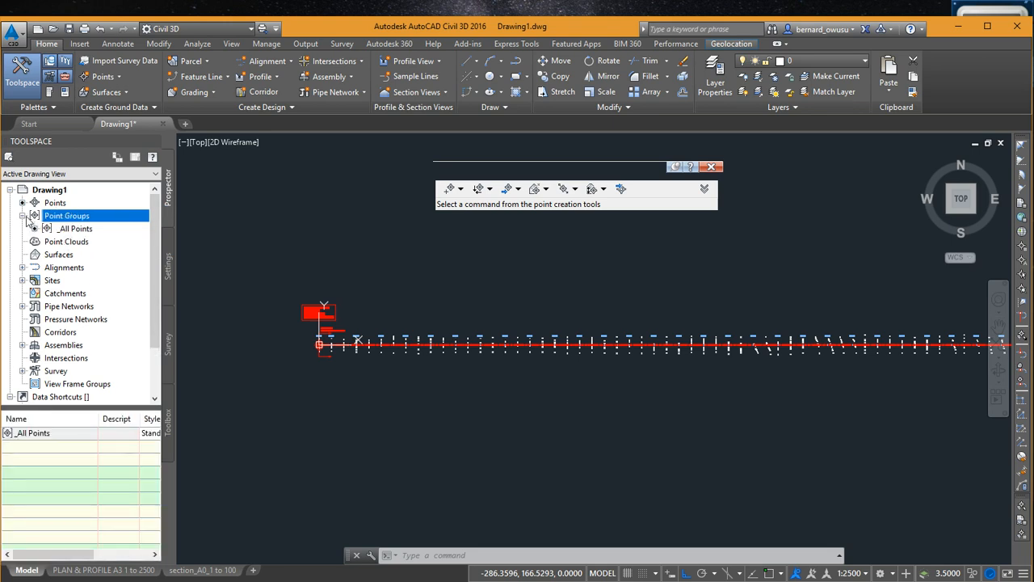
mouse_move(78, 230)
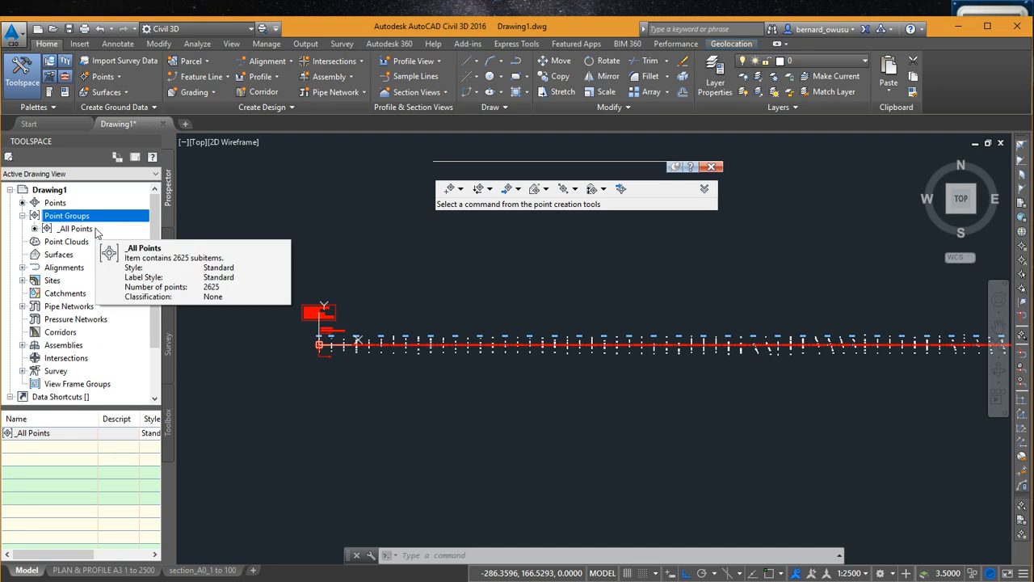
scroll(423, 356, "up", 5)
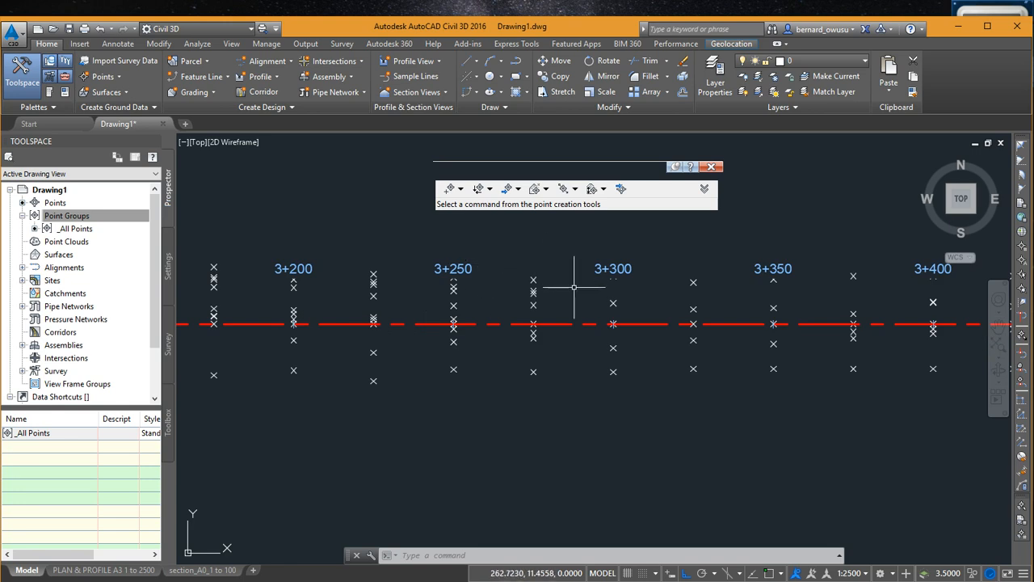
scroll(573, 316, "down", 2)
scroll(539, 318, "down", 3)
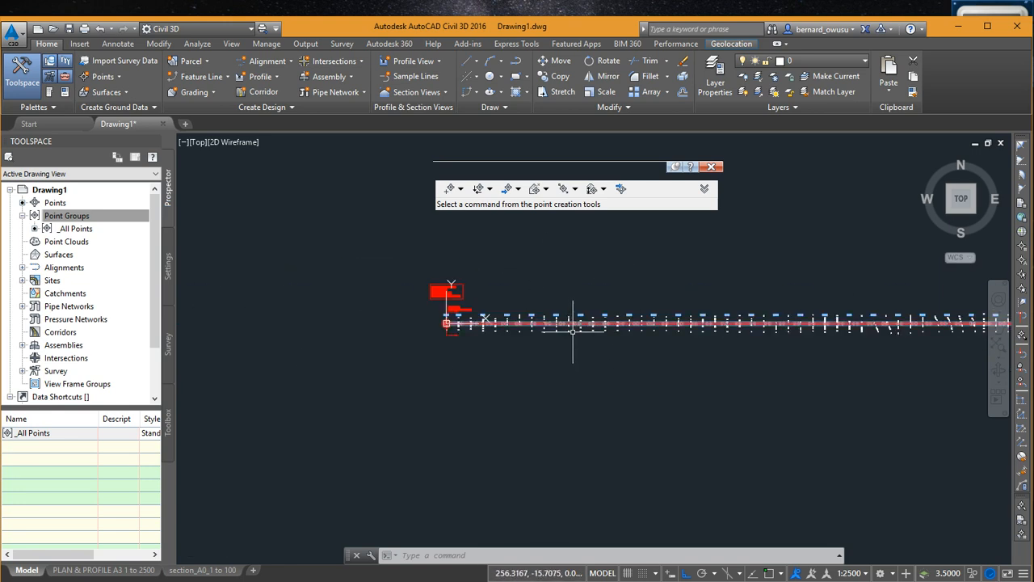
right_click(93, 231)
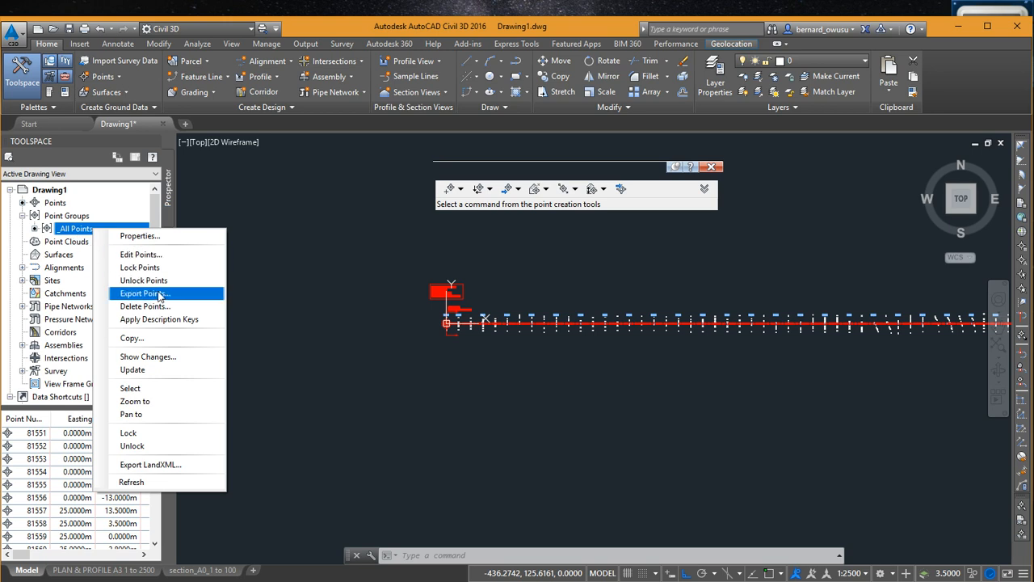
left_click(83, 236)
right_click(83, 236)
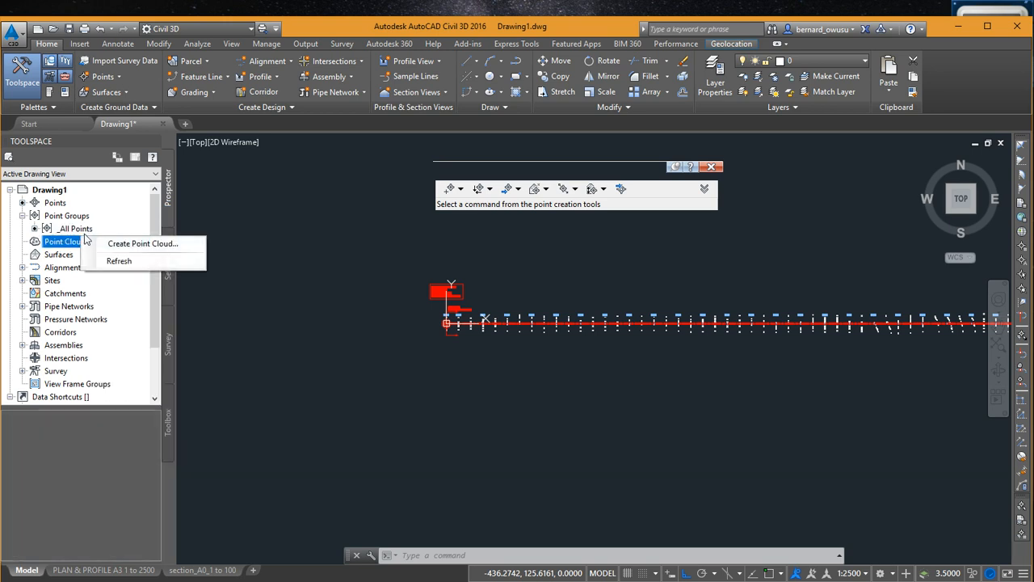
right_click(84, 229)
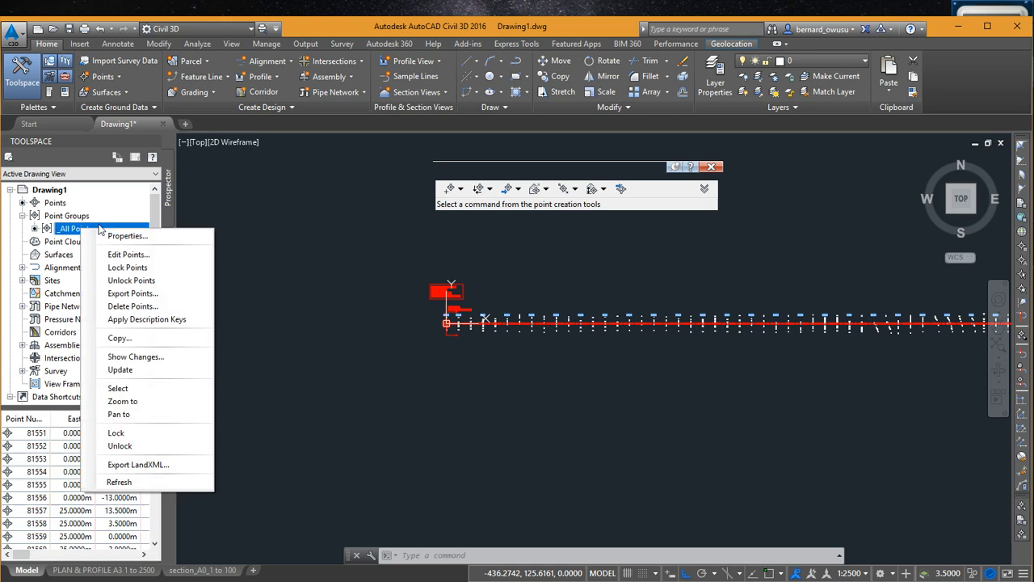
left_click(173, 294)
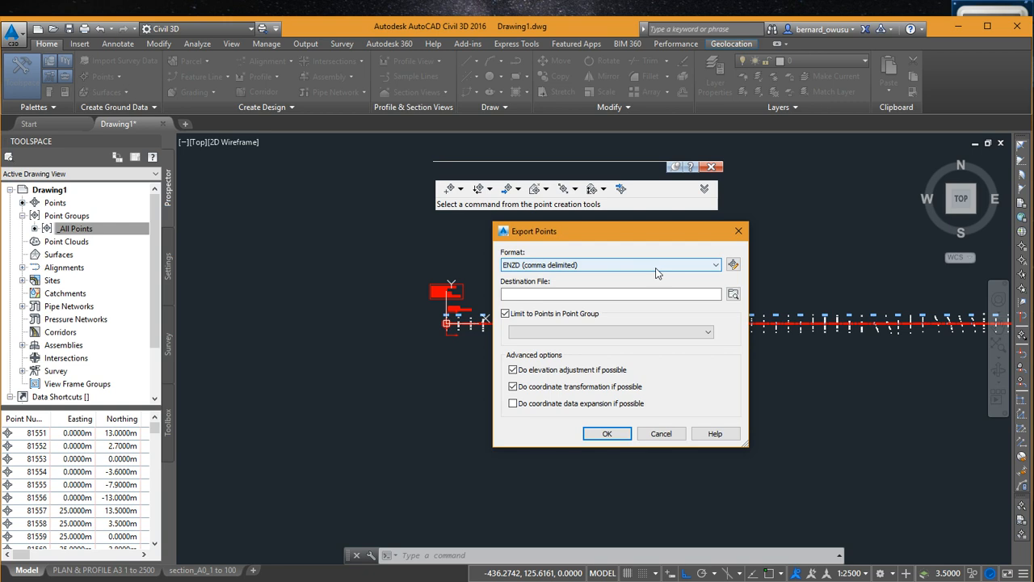
left_click(696, 266)
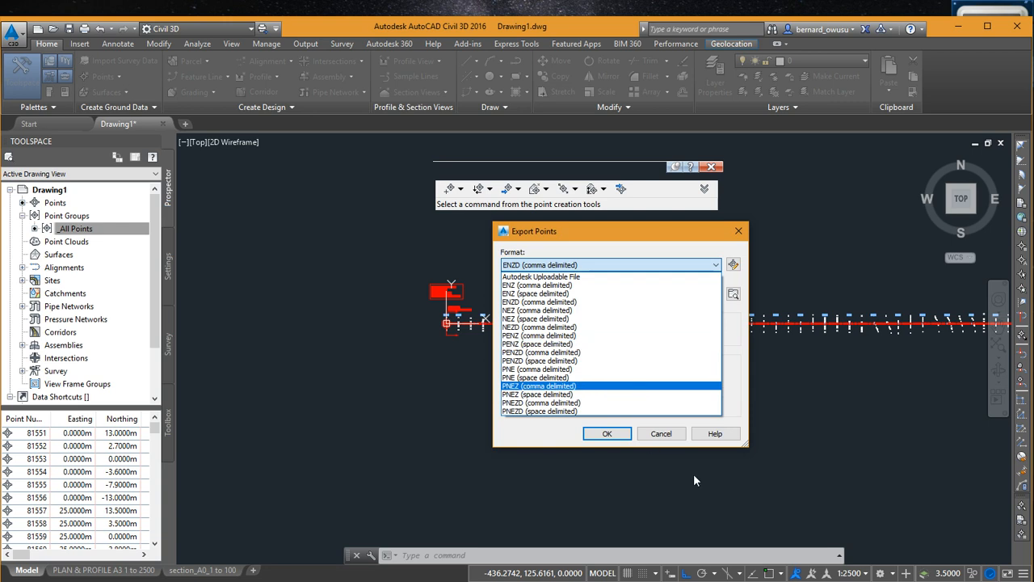
left_click(670, 438)
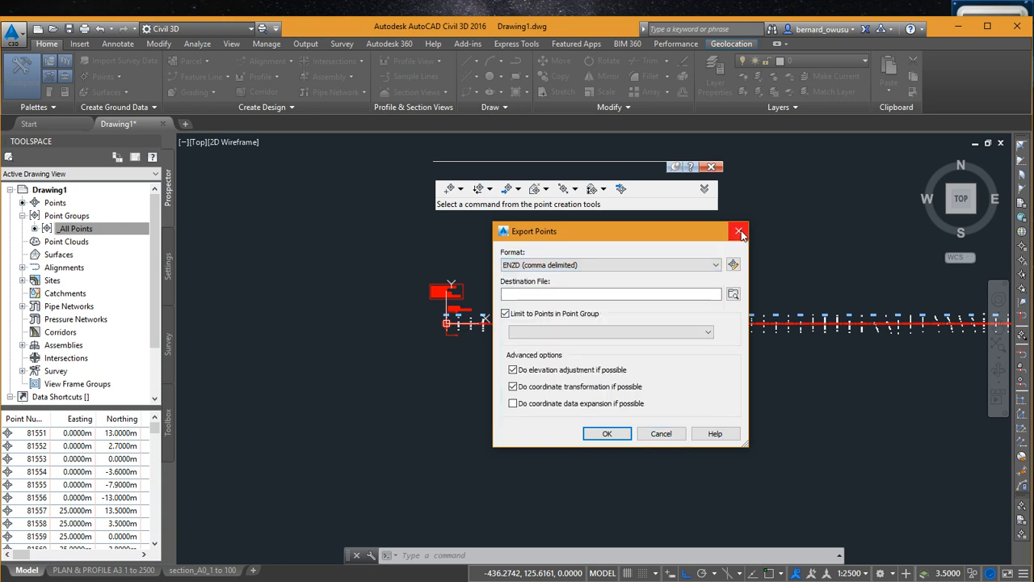
left_click(738, 231)
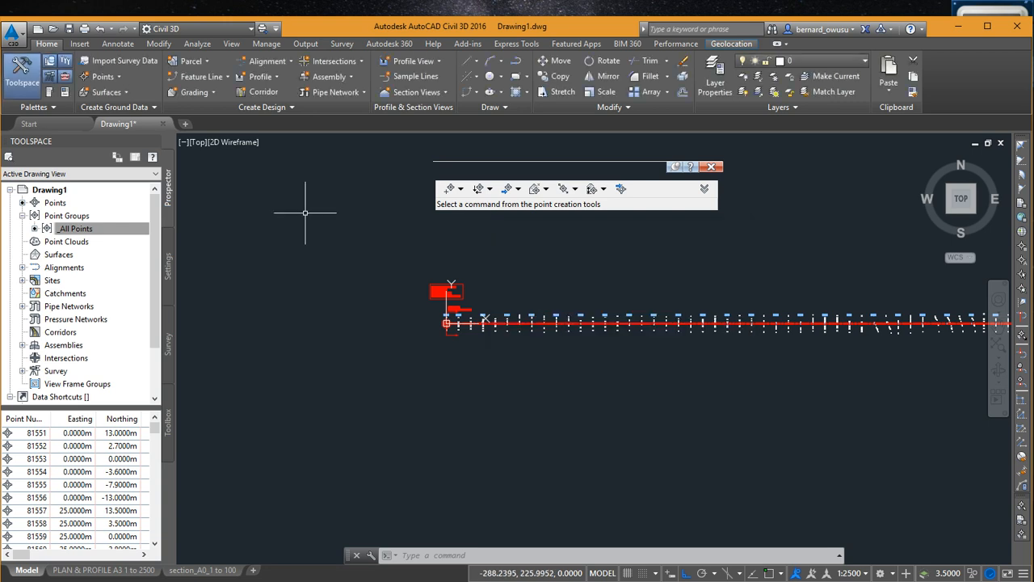
- Start exporting the points of the _All Points group in the NEZ (comma delimited) format
right_click(97, 231)
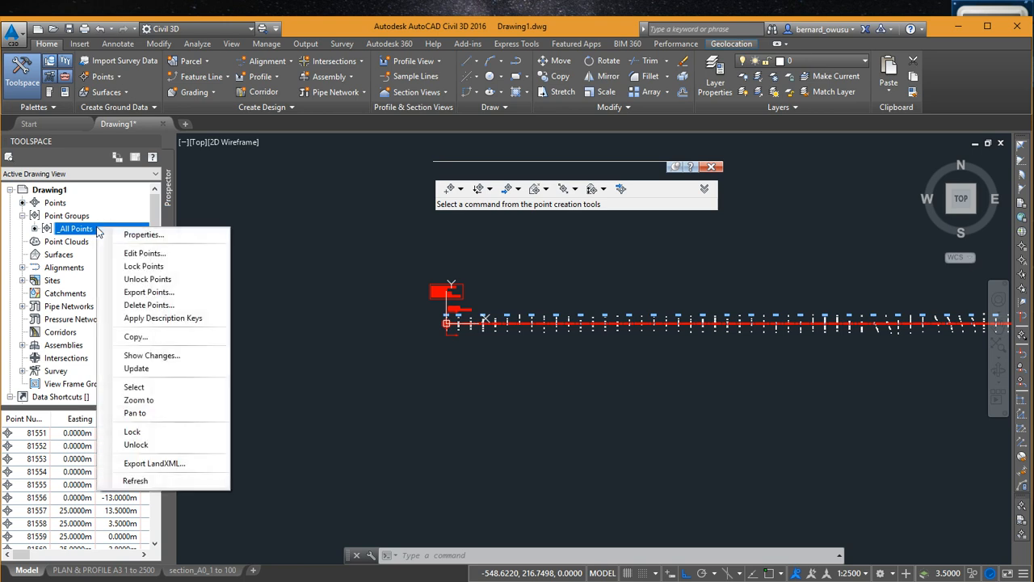
left_click(174, 294)
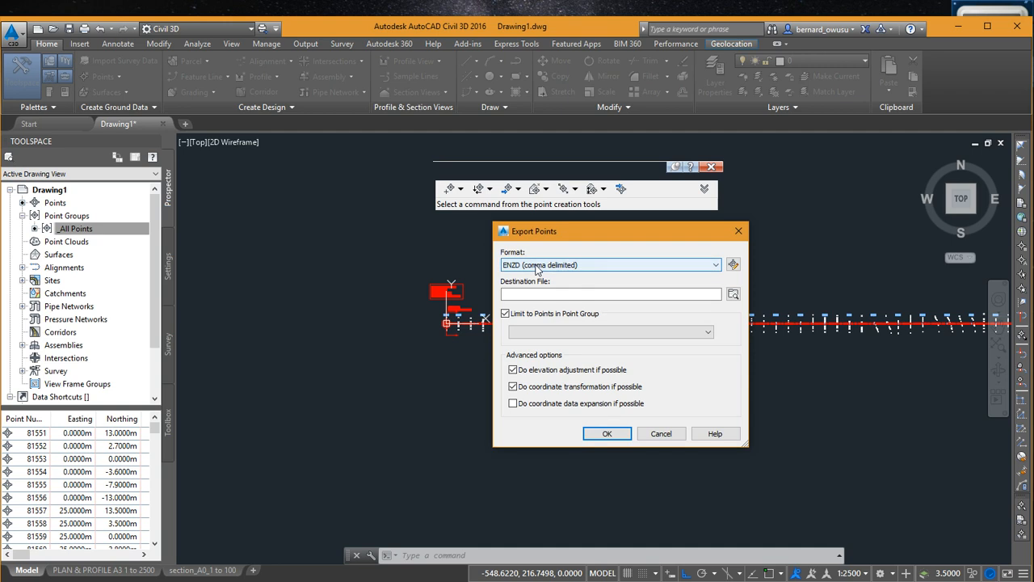
left_click(653, 271)
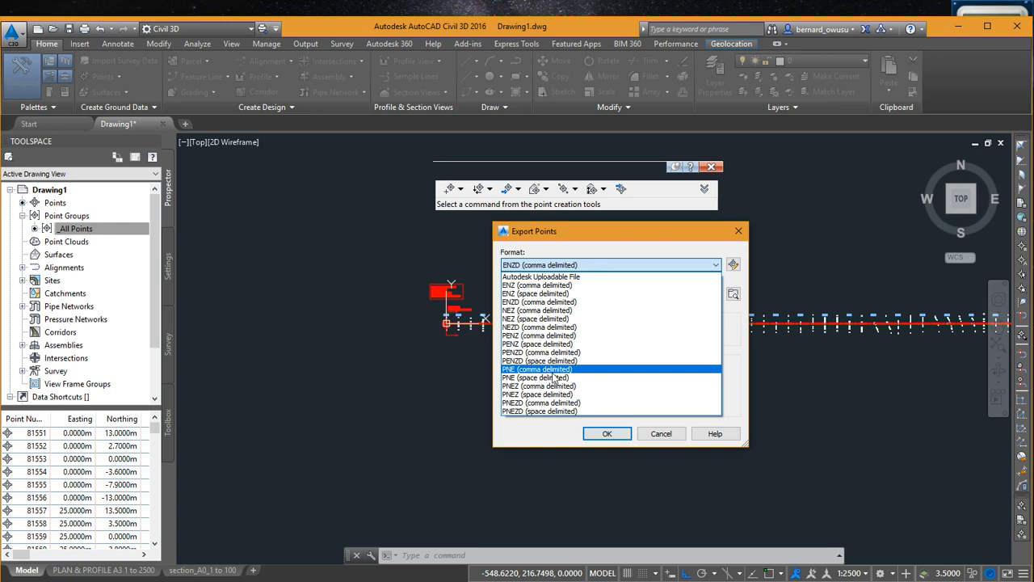
left_click(557, 310)
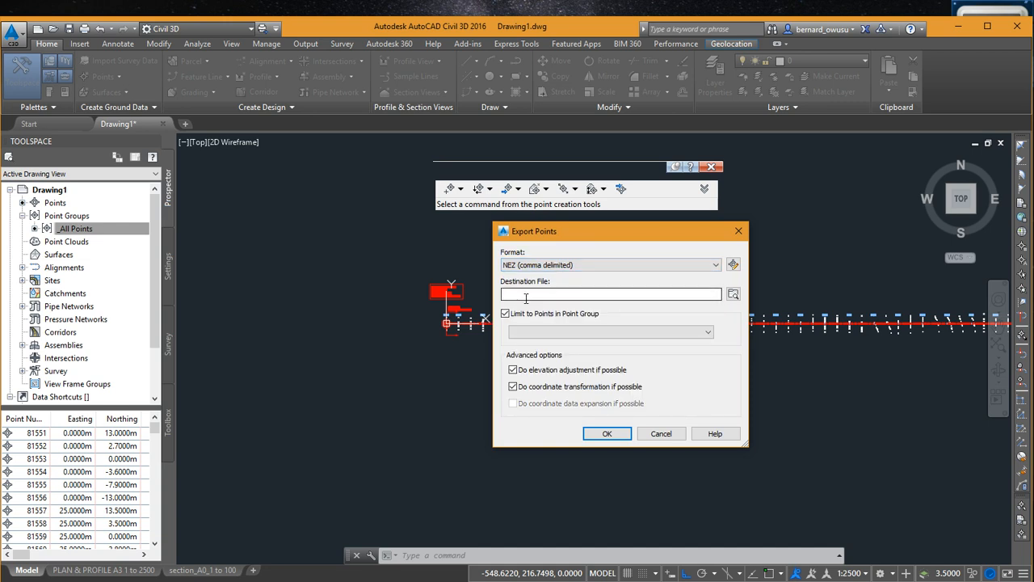
- Browse to the "design data for trainees" folder in Documents as the destination for the exported points
left_click(733, 295)
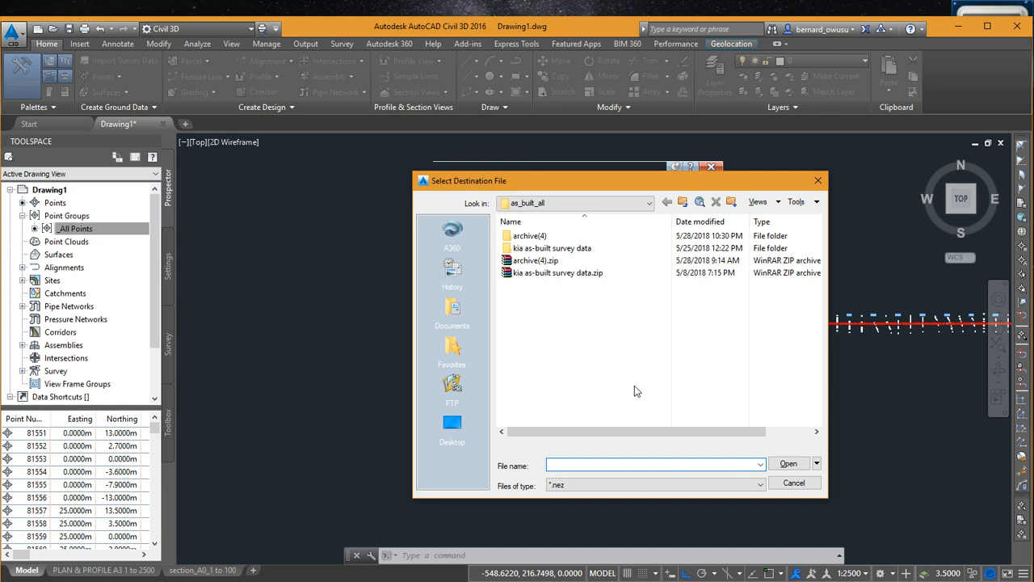
left_click(465, 320)
scroll(575, 359, "down", 5)
scroll(579, 364, "down", 20)
scroll(590, 372, "down", 20)
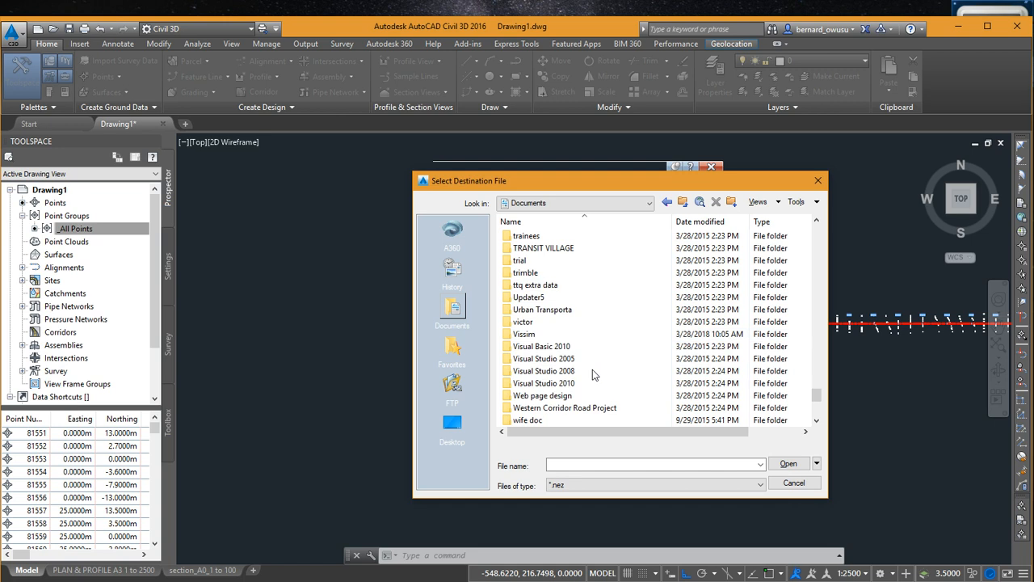
scroll(592, 370, "down", 6)
scroll(591, 366, "up", 10)
scroll(590, 367, "up", 4)
left_click_drag(818, 366, 818, 232)
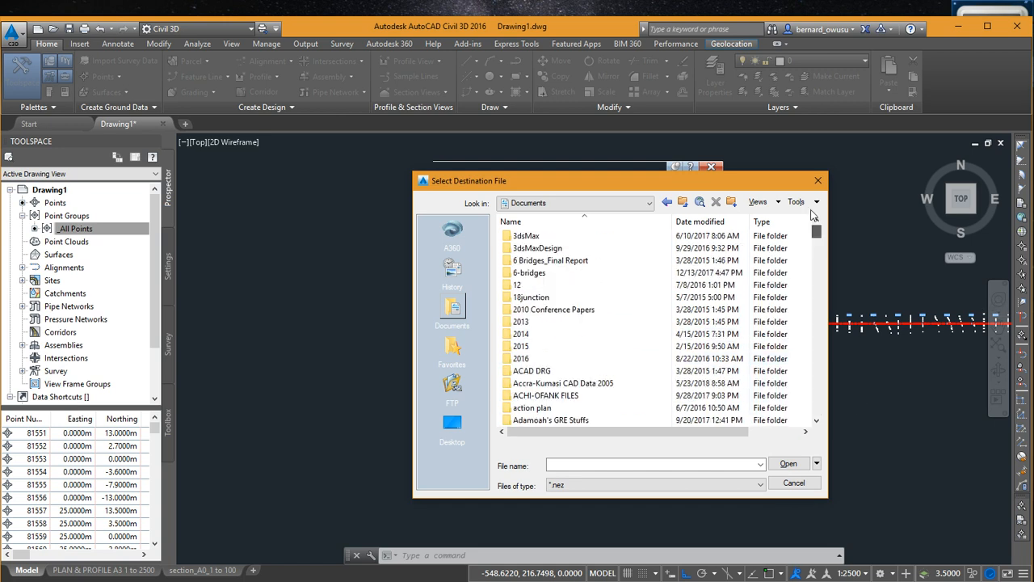
left_click(700, 224)
scroll(669, 411, "down", 10)
scroll(669, 410, "down", 15)
scroll(648, 388, "down", 8)
scroll(652, 396, "up", 7)
left_click_drag(816, 396, 814, 228)
scroll(614, 323, "down", 1)
double_click(567, 362)
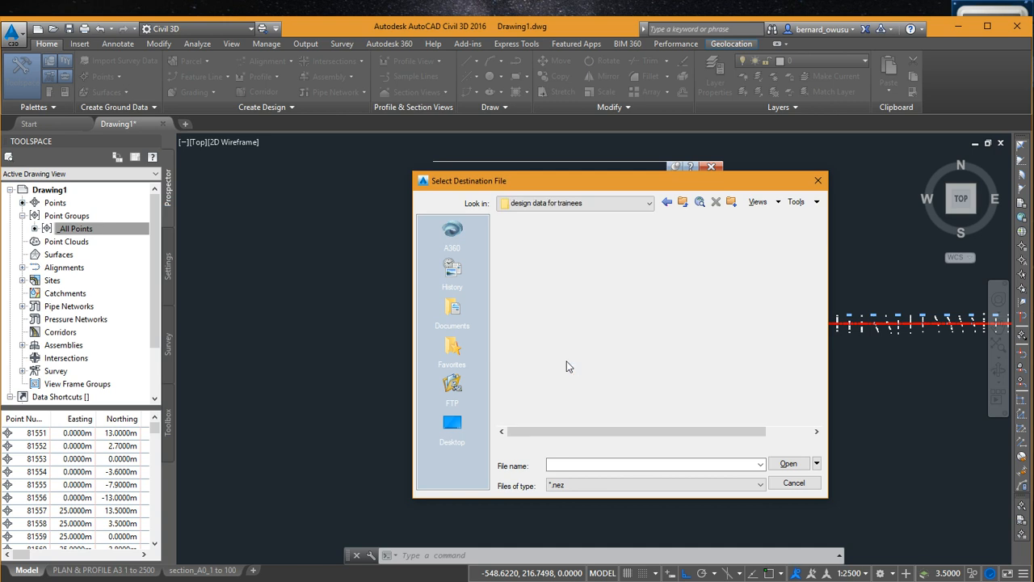
- Name the destination file "ghie exported" with the *.csv file type and export the points
left_click(604, 469)
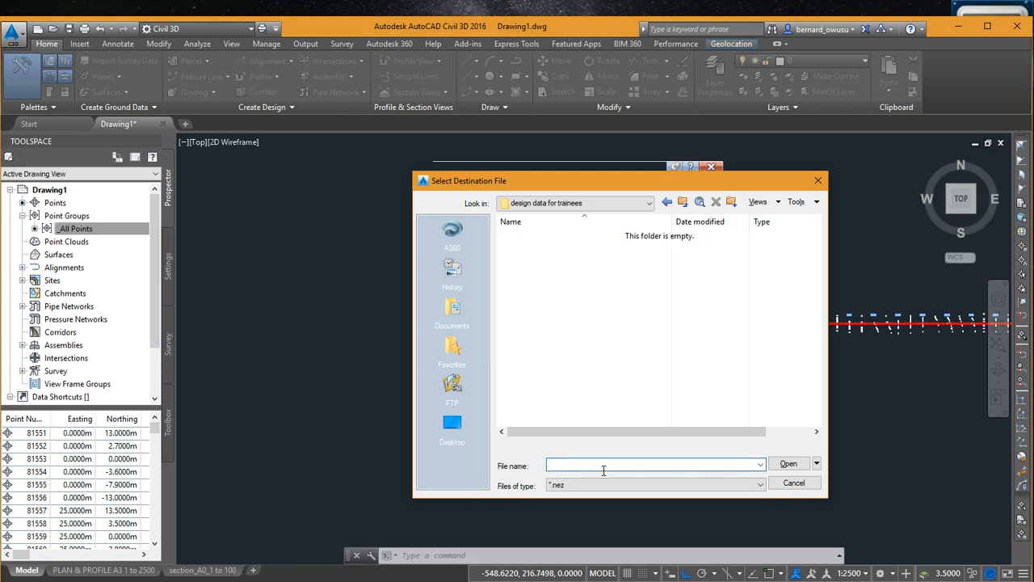
type("ghie exported")
left_click(608, 487)
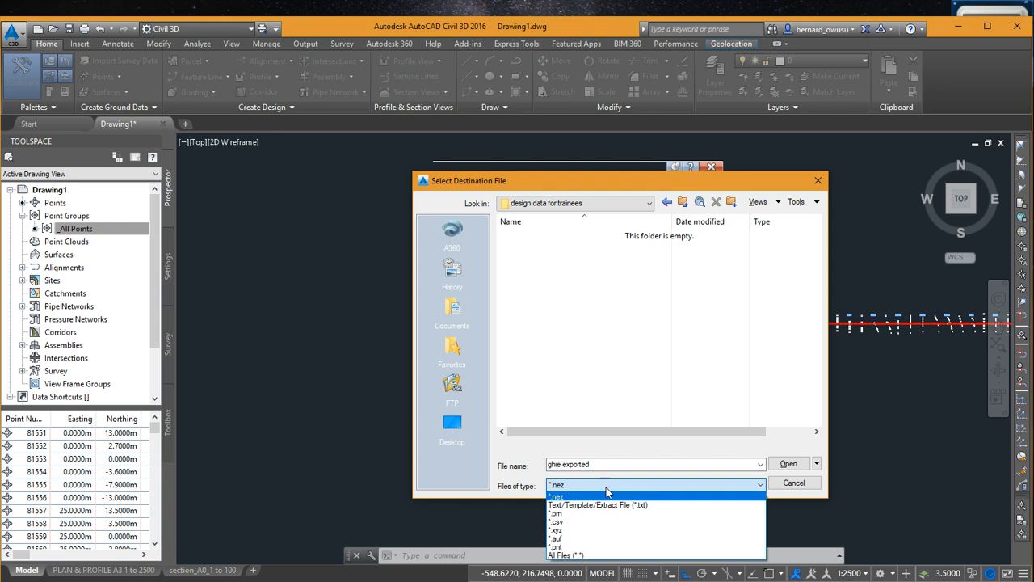
left_click(592, 522)
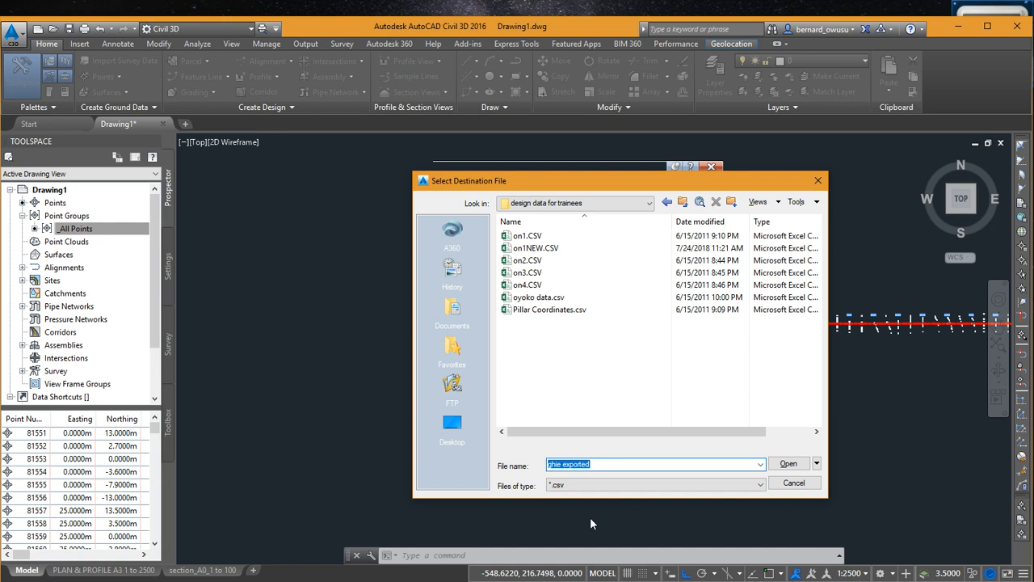
left_click(782, 470)
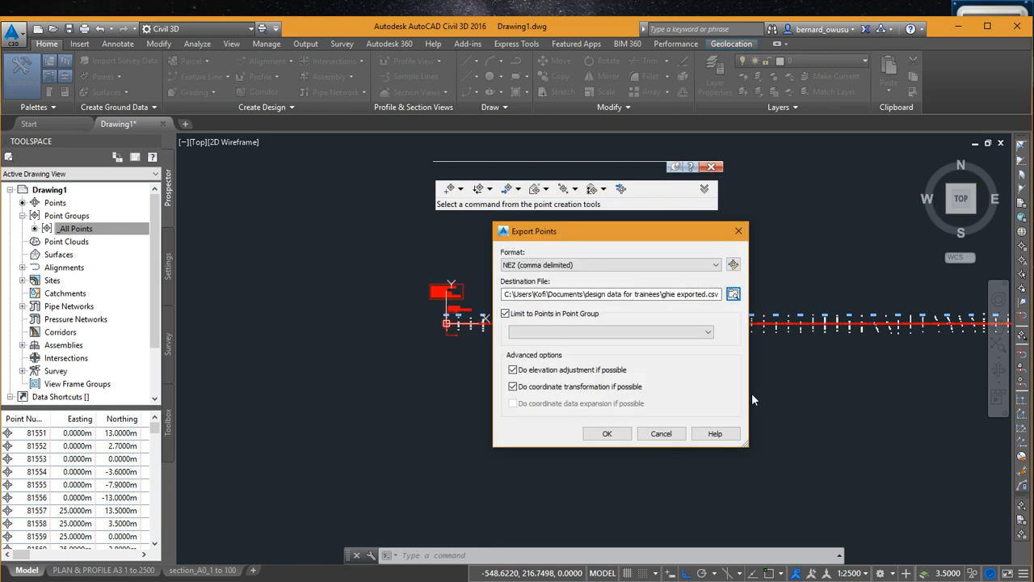
left_click(614, 439)
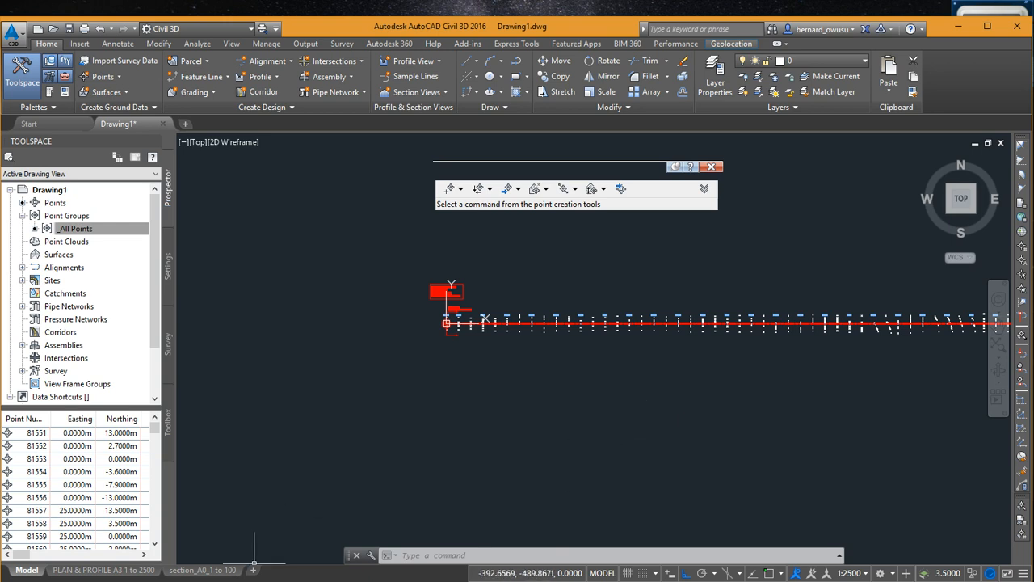
- Switch to File Explorer, open ghie exported.csv in Excel to examine its northing, easting and elevation columns, and close both windows
left_click(202, 573)
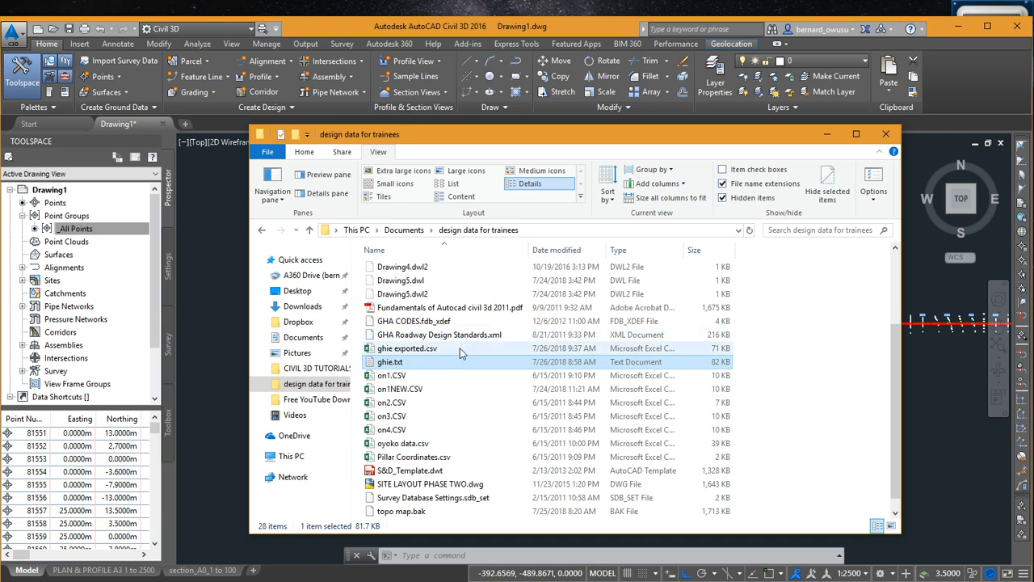
left_click_drag(414, 352, 415, 357)
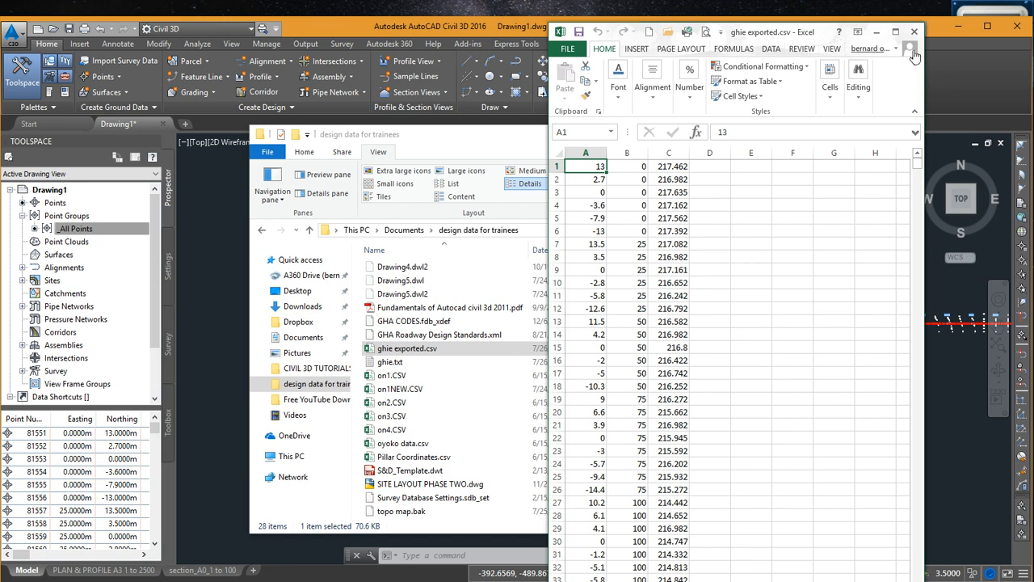
right_click(412, 348)
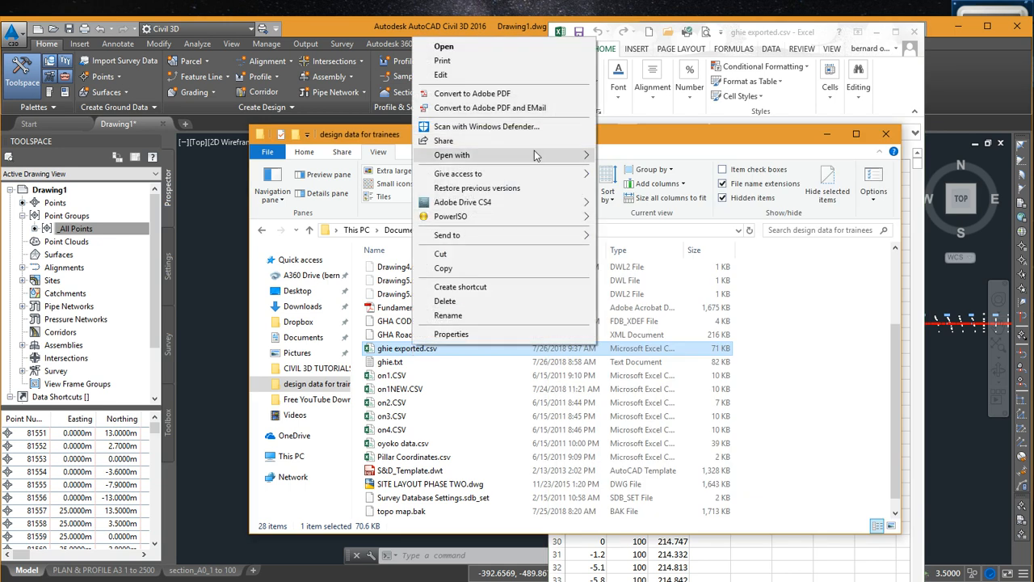
mouse_move(540, 156)
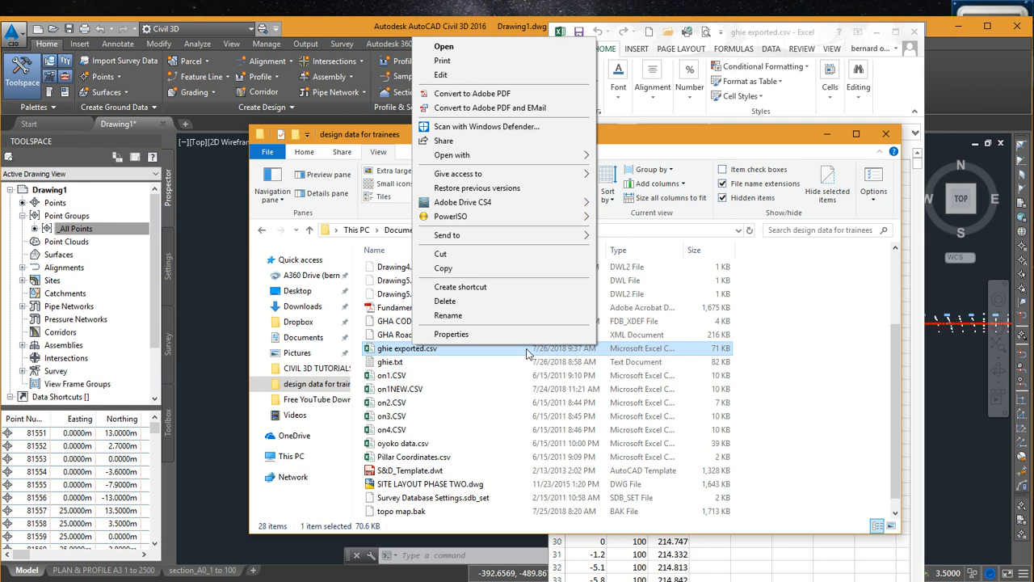
left_click(836, 553)
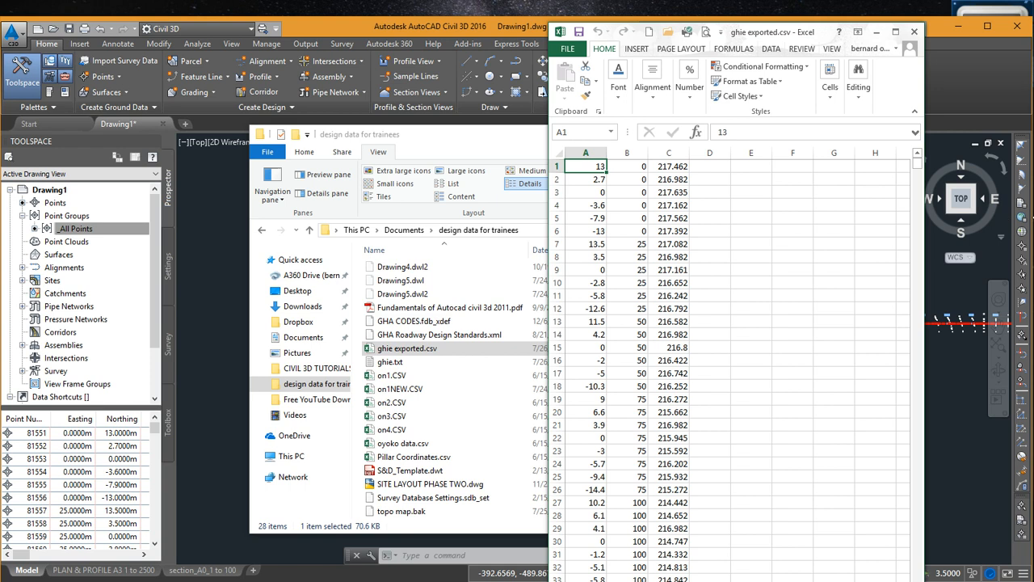
left_click(825, 261)
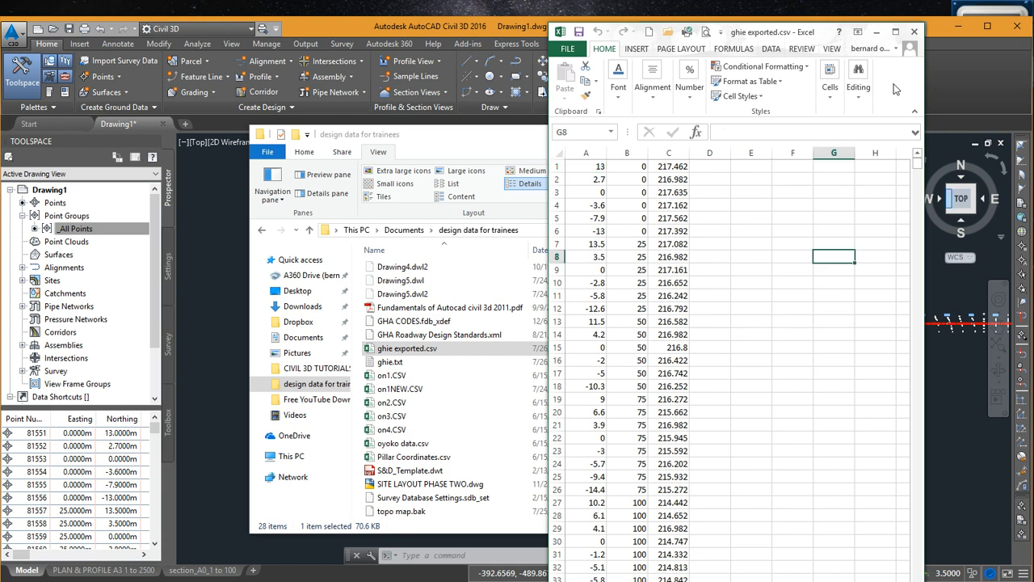
left_click(914, 33)
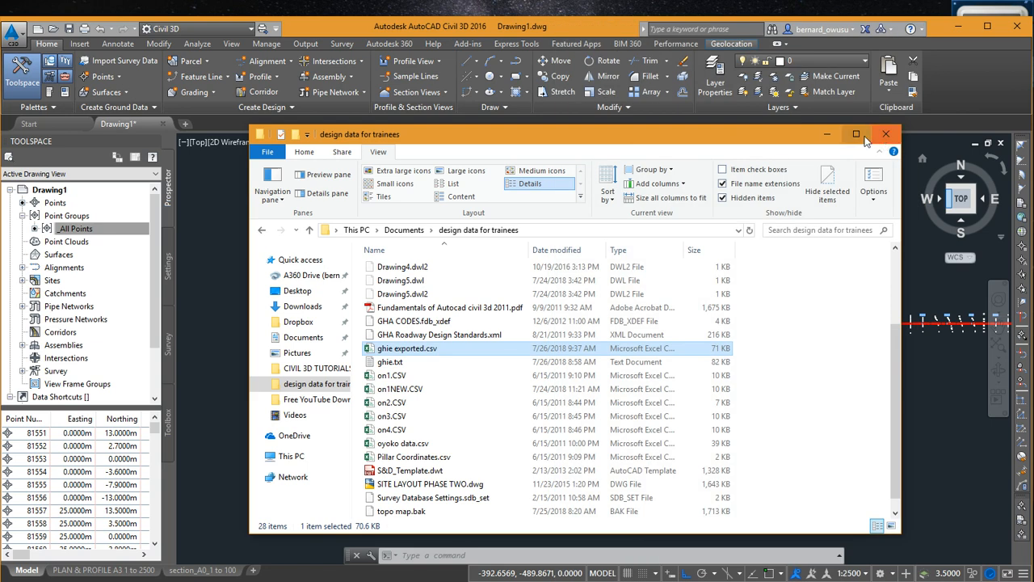
left_click(886, 134)
scroll(578, 356, "down", 4)
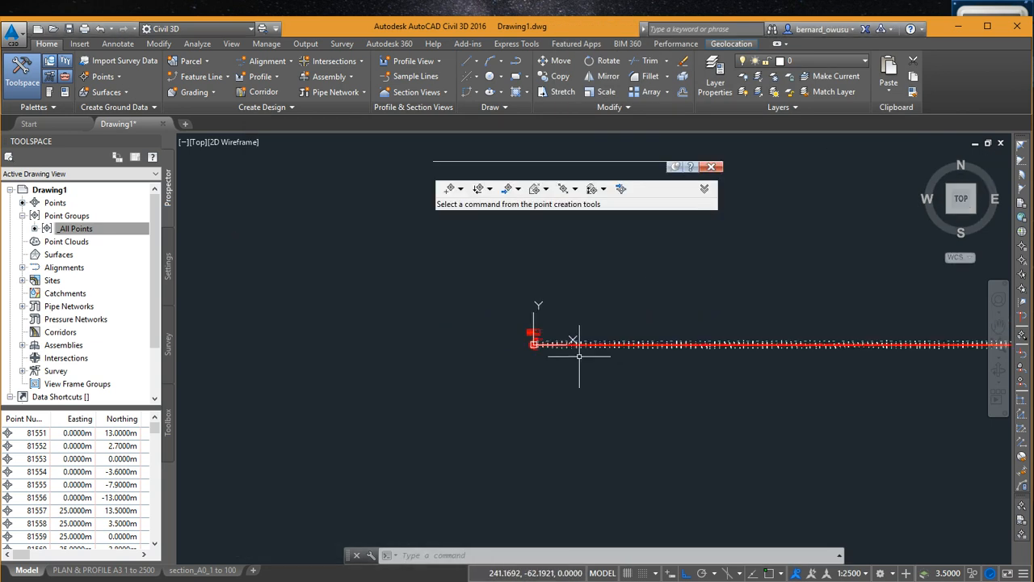
scroll(491, 360, "down", 4)
middle_click_drag(694, 388, 511, 368)
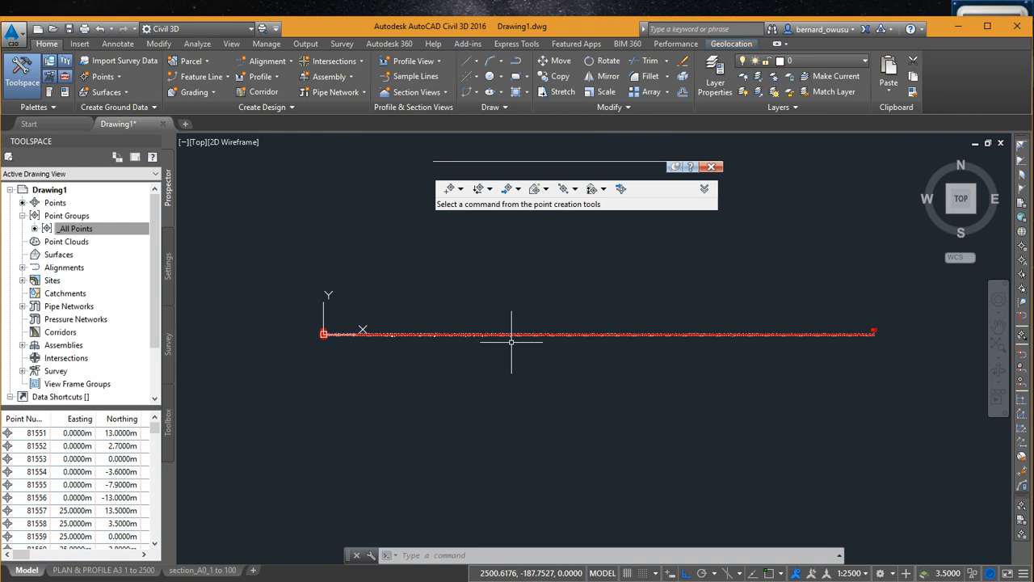